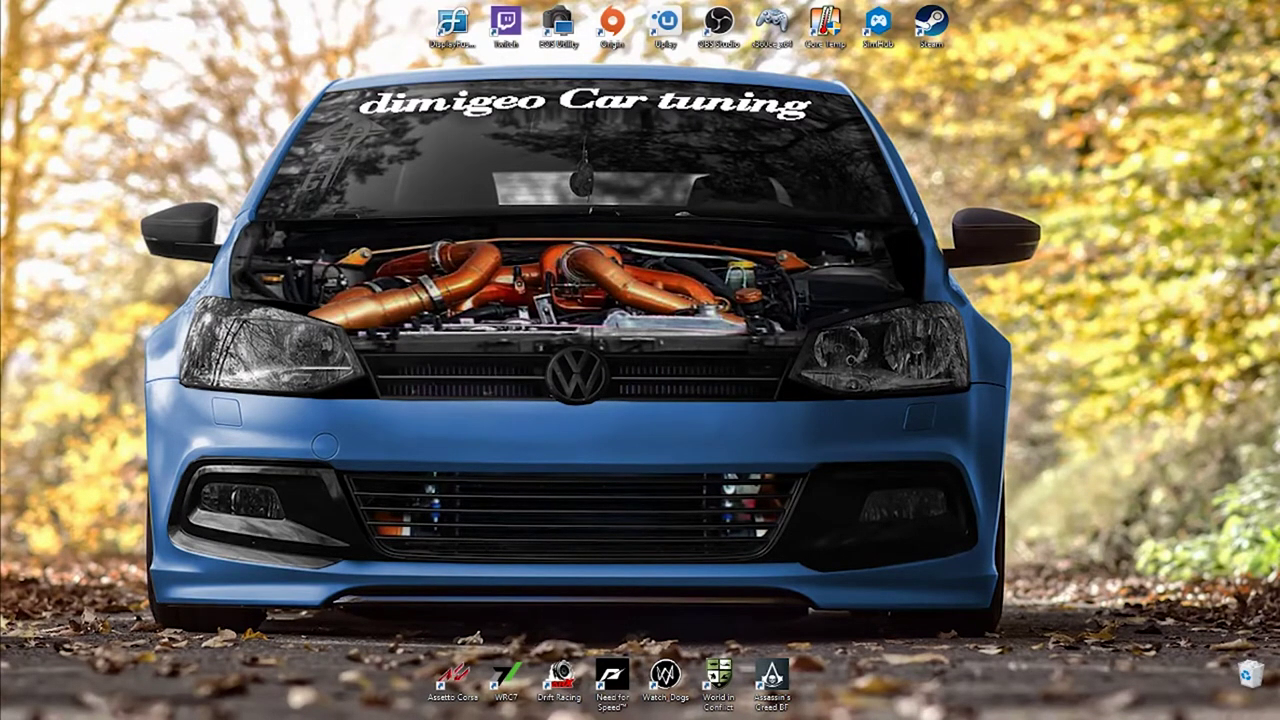
Step: Bring the finished waterfall-and-phone composite to the front and show the File menu
click(65, 265)
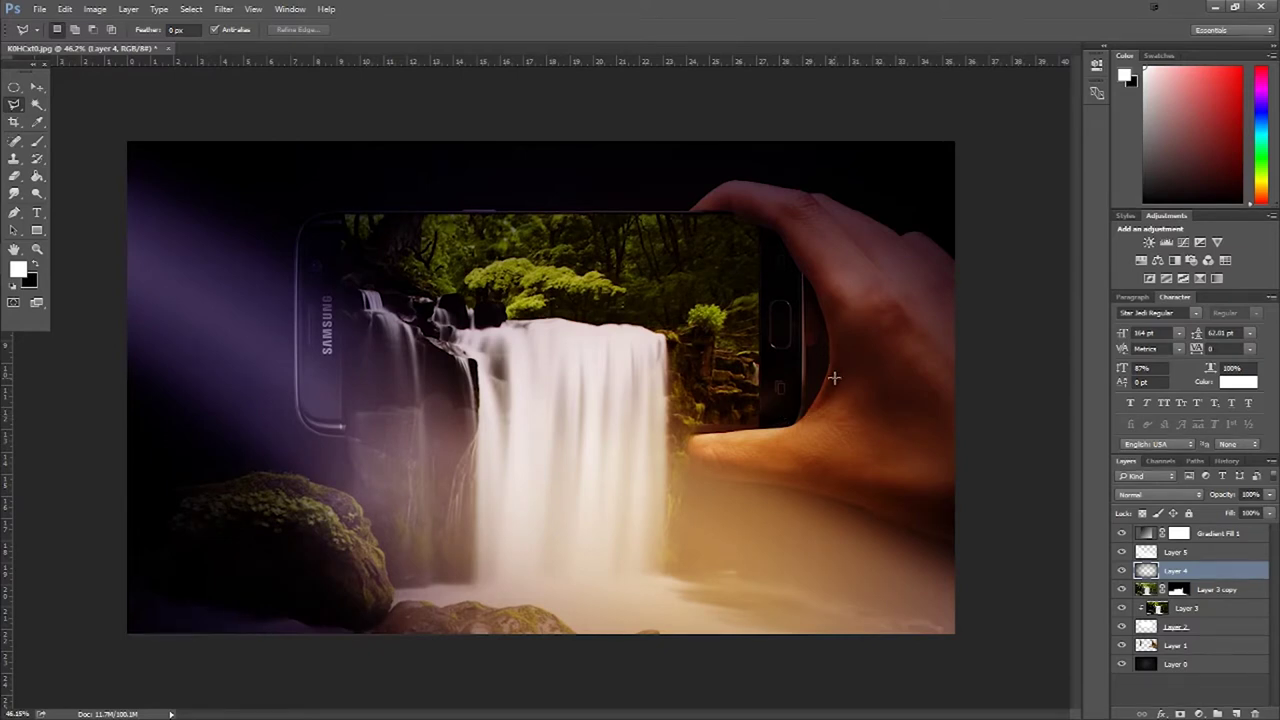
click(40, 10)
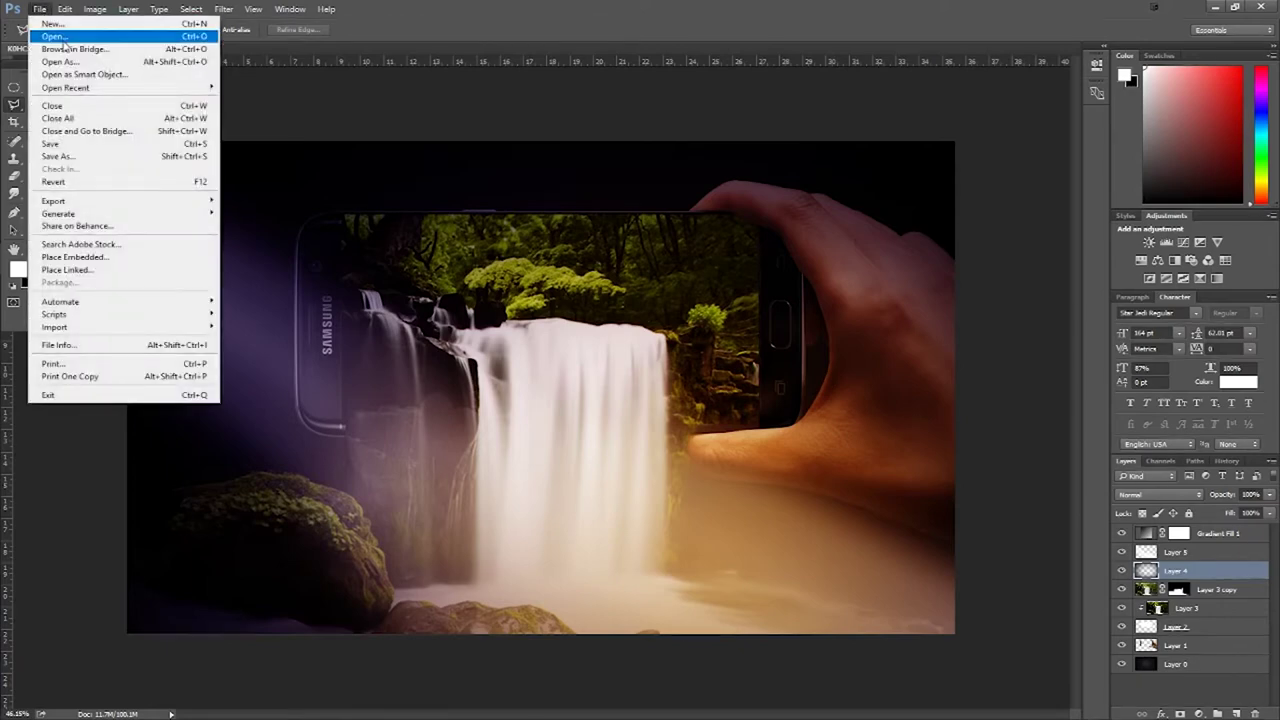
Step: Open the dark vignette background image K0HCxt0 as a second document and zoom to inspect it
click(50, 31)
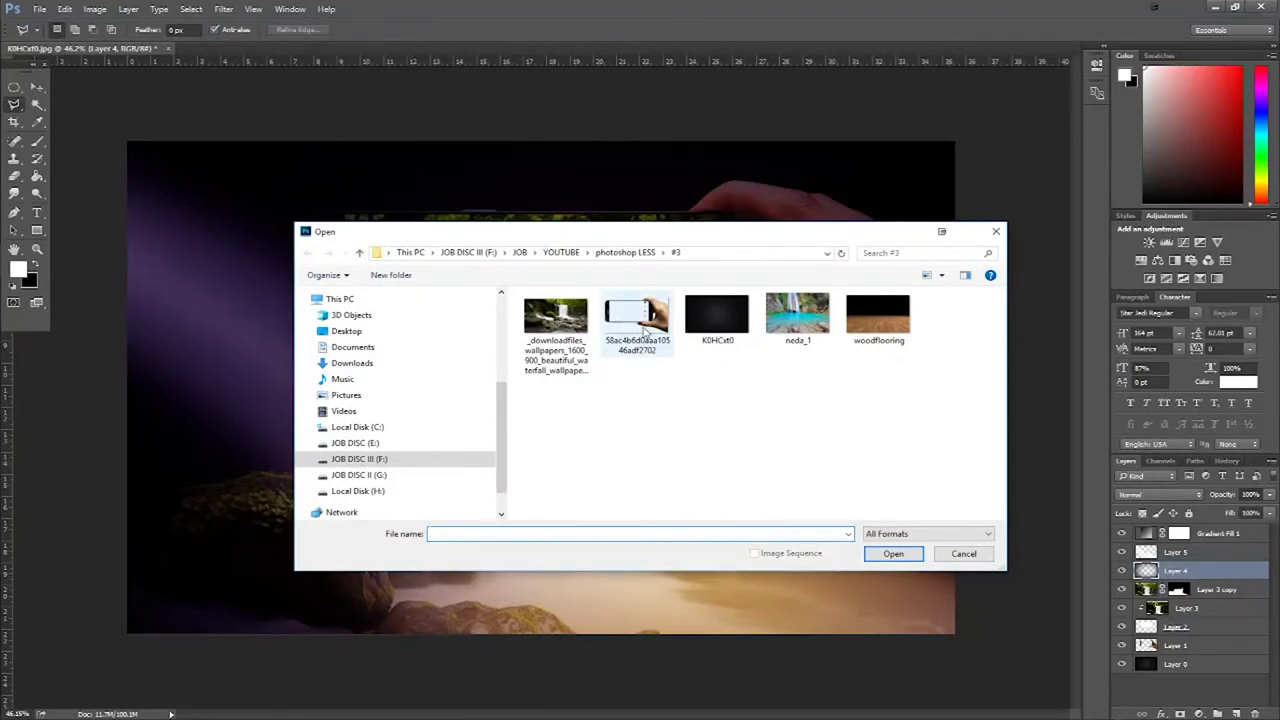
click(716, 332)
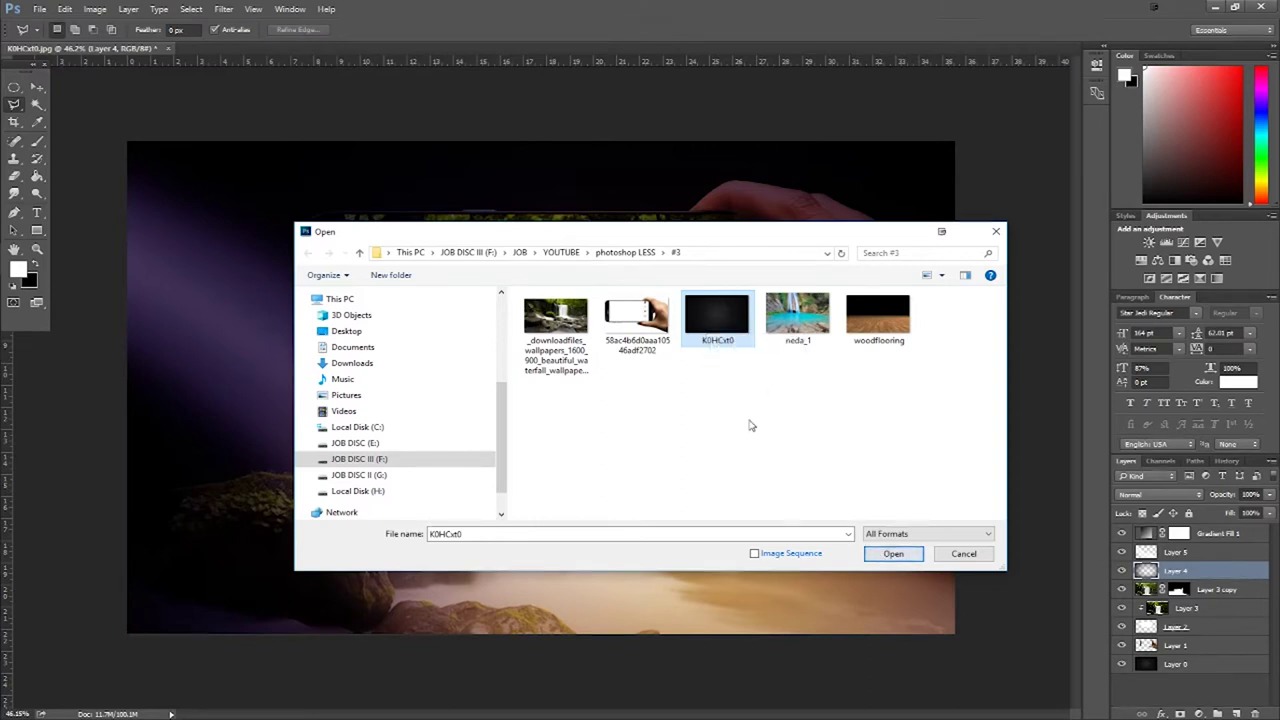
click(906, 559)
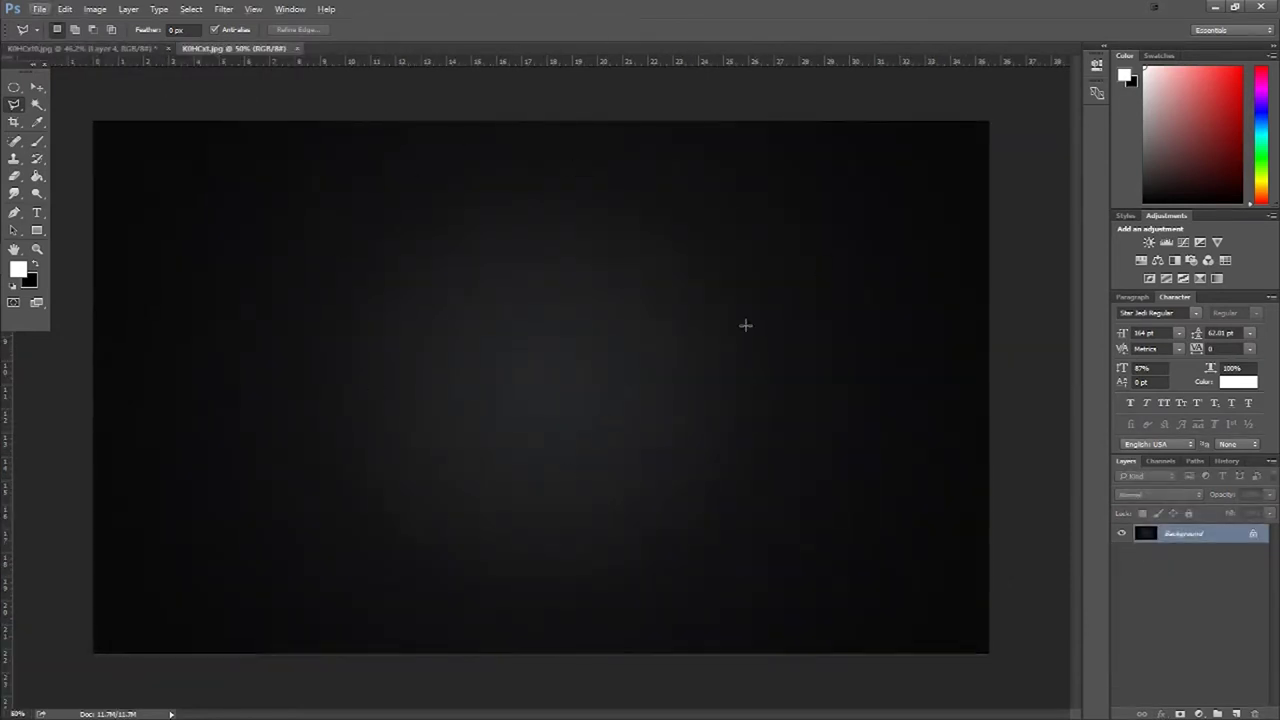
scroll(417, 371, up, 1)
scroll(417, 371, up, 5)
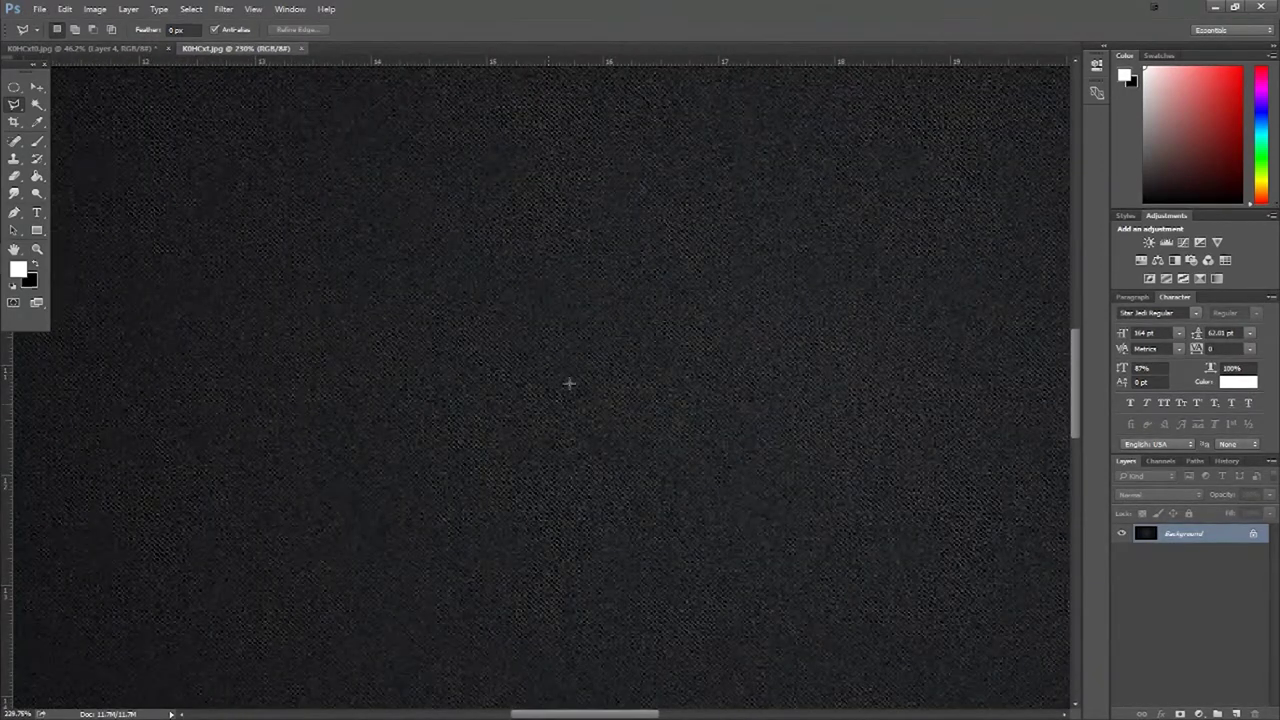
scroll(800, 376, down, 2)
scroll(806, 372, down, 1)
scroll(804, 372, down, 2)
scroll(804, 372, down, 2)
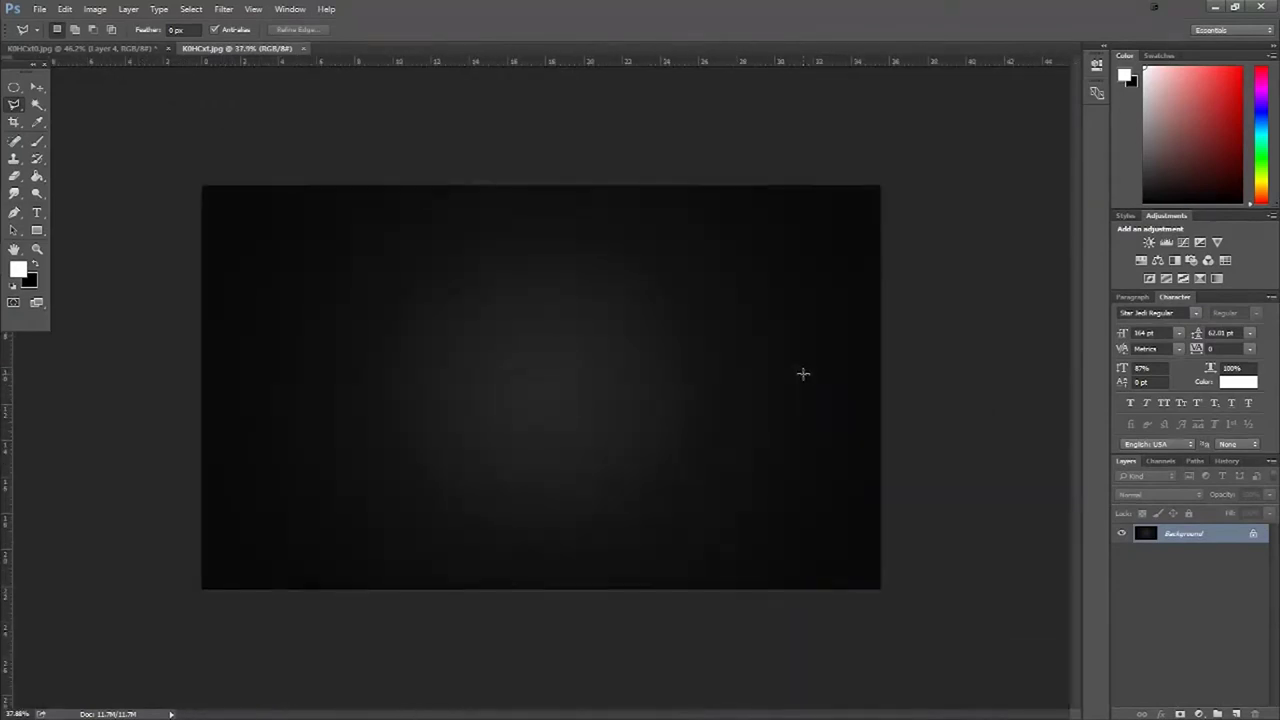
scroll(466, 364, up, 1)
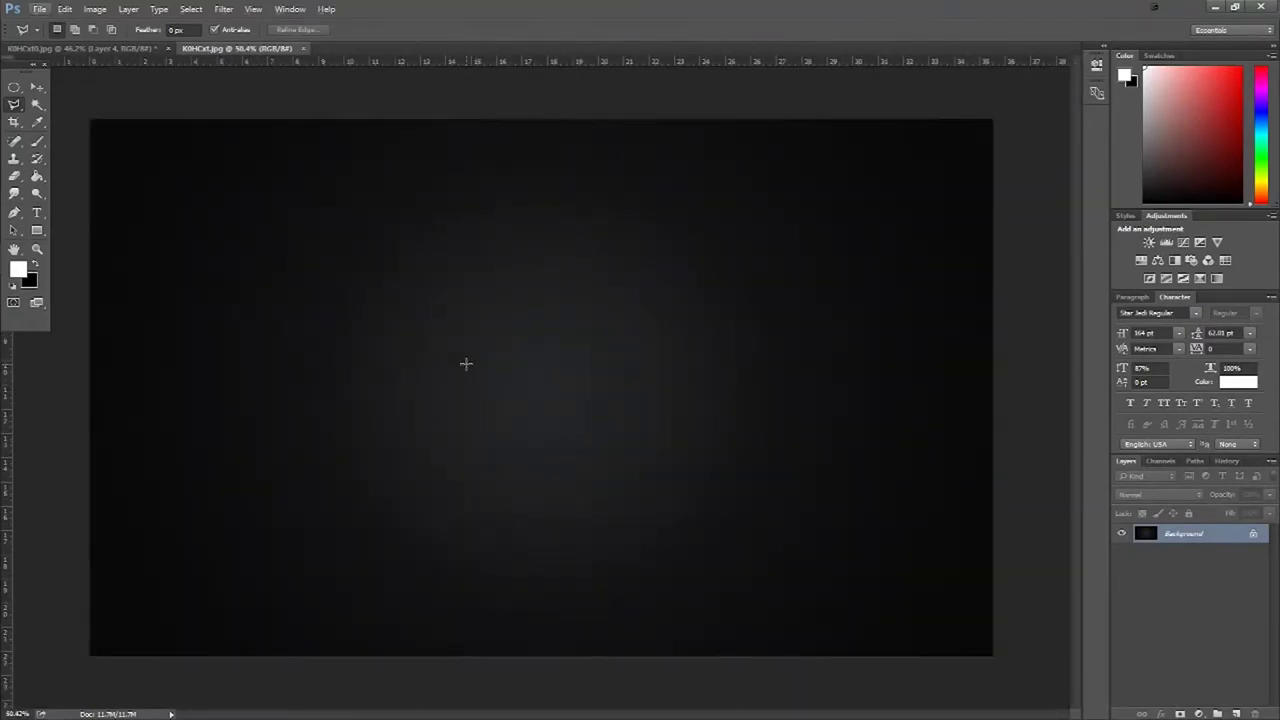
key(shift+g)
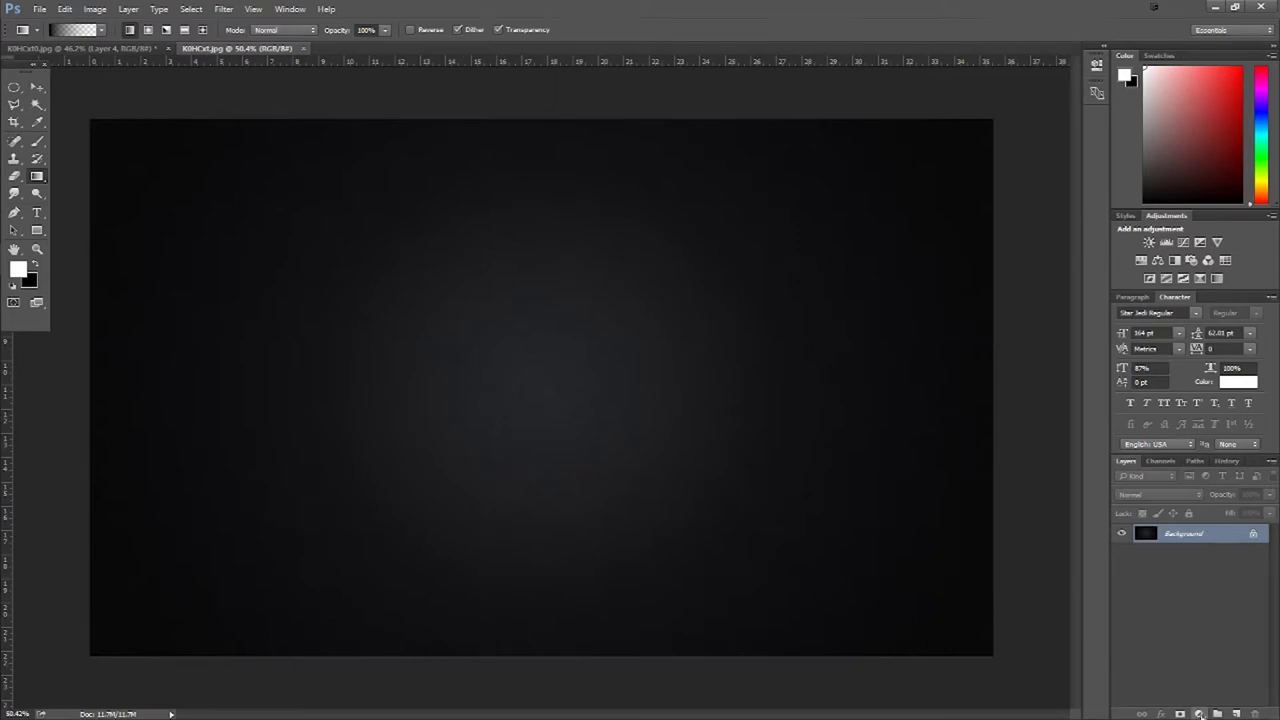
Step: Add a new empty Layer 1 above the dark Background
click(1200, 713)
click(1208, 714)
click(1236, 713)
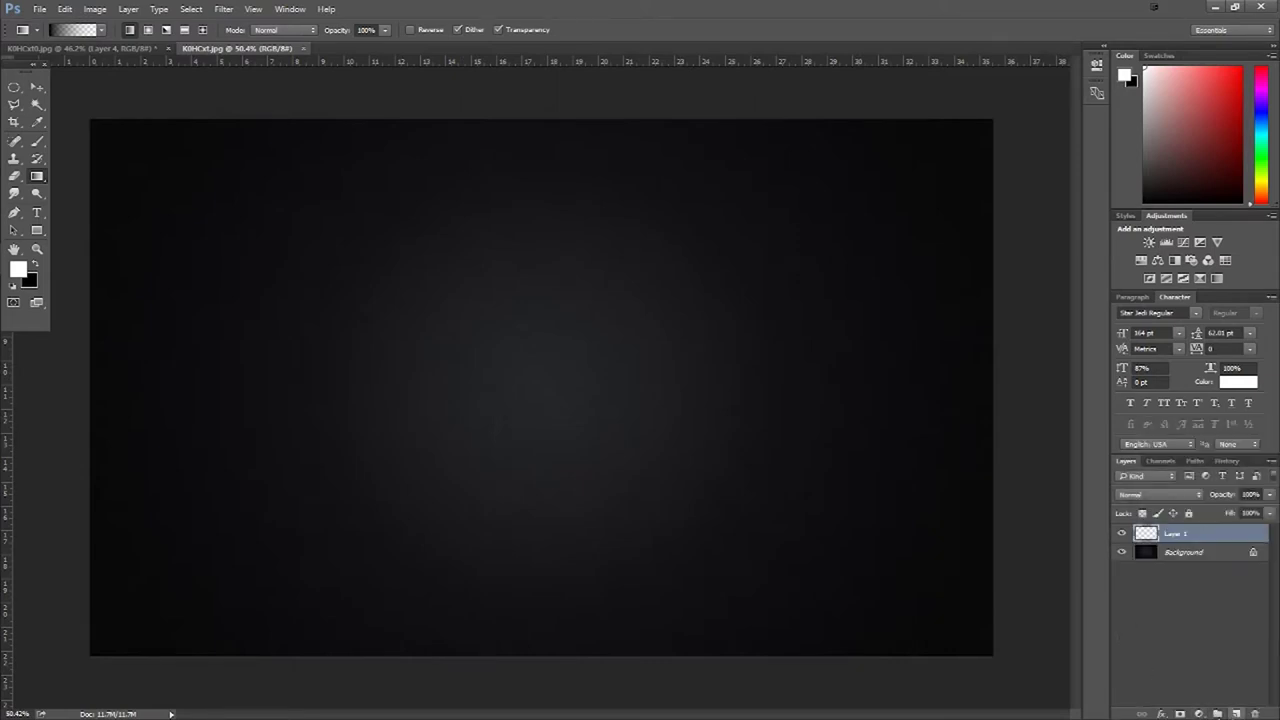
Step: Try a radial Gradient fill layer with Reverse and a larger scale, then cancel it
click(1200, 713)
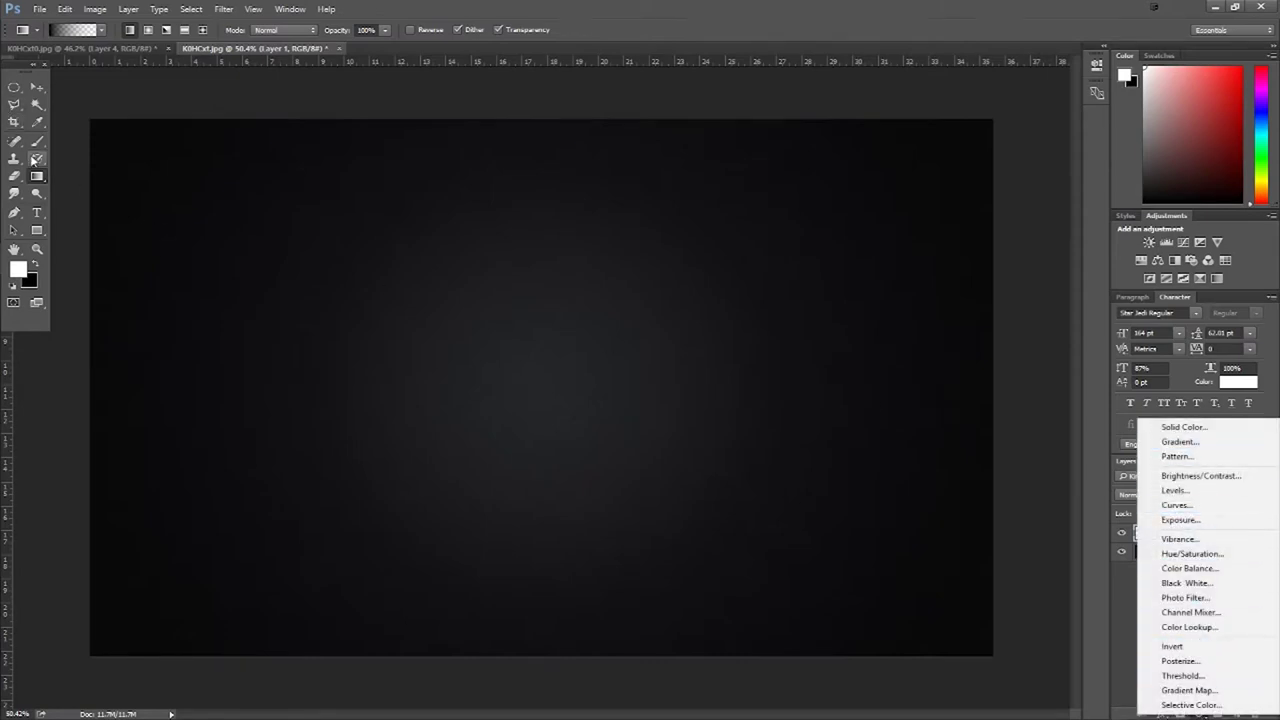
click(1210, 442)
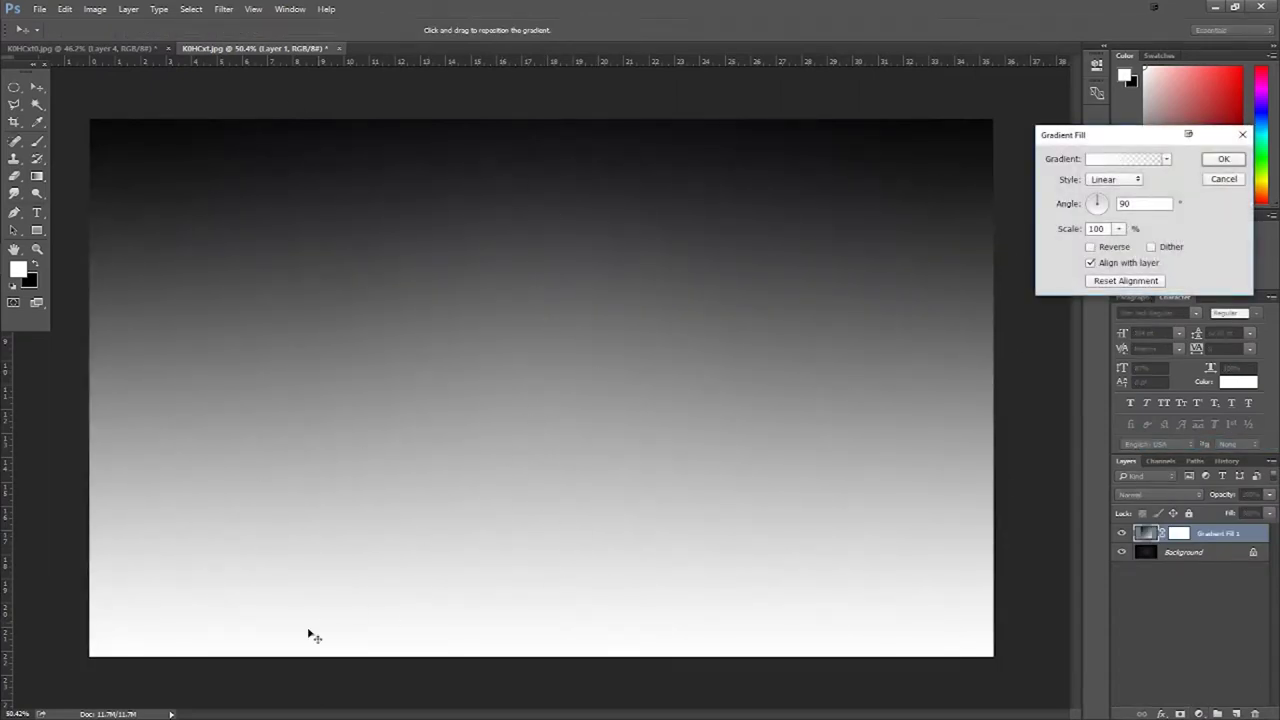
click(1122, 183)
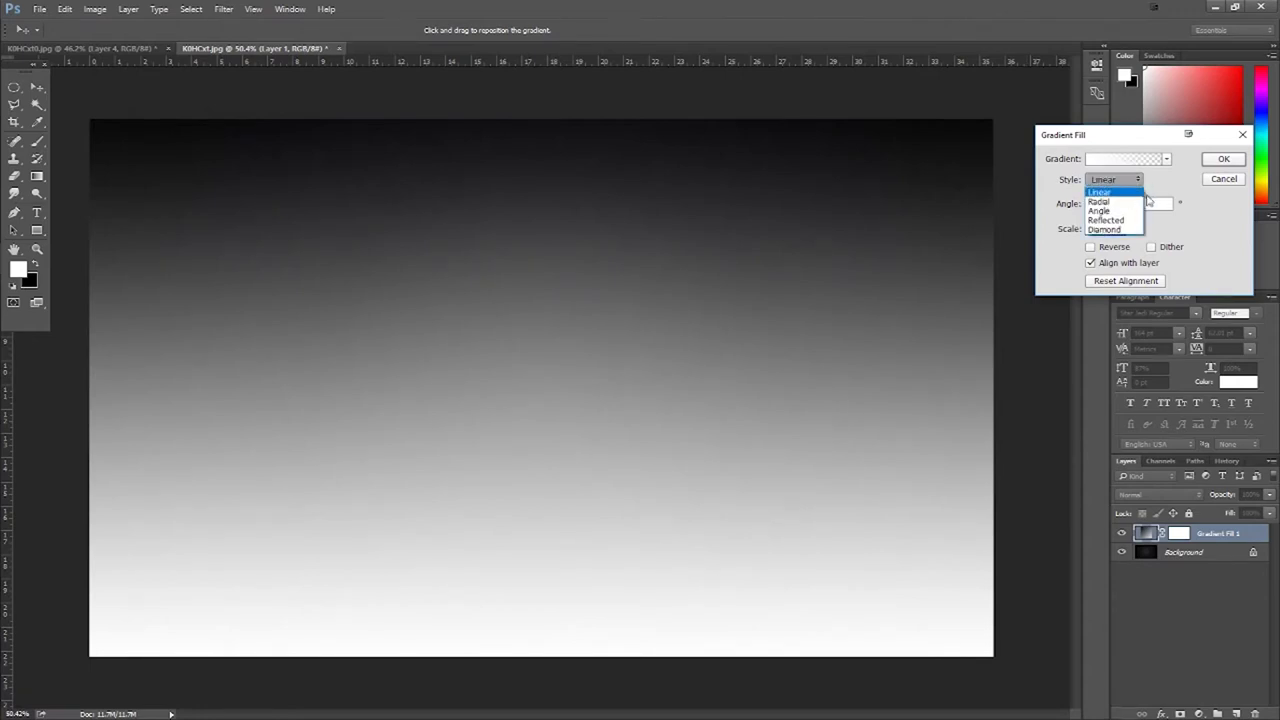
click(1114, 202)
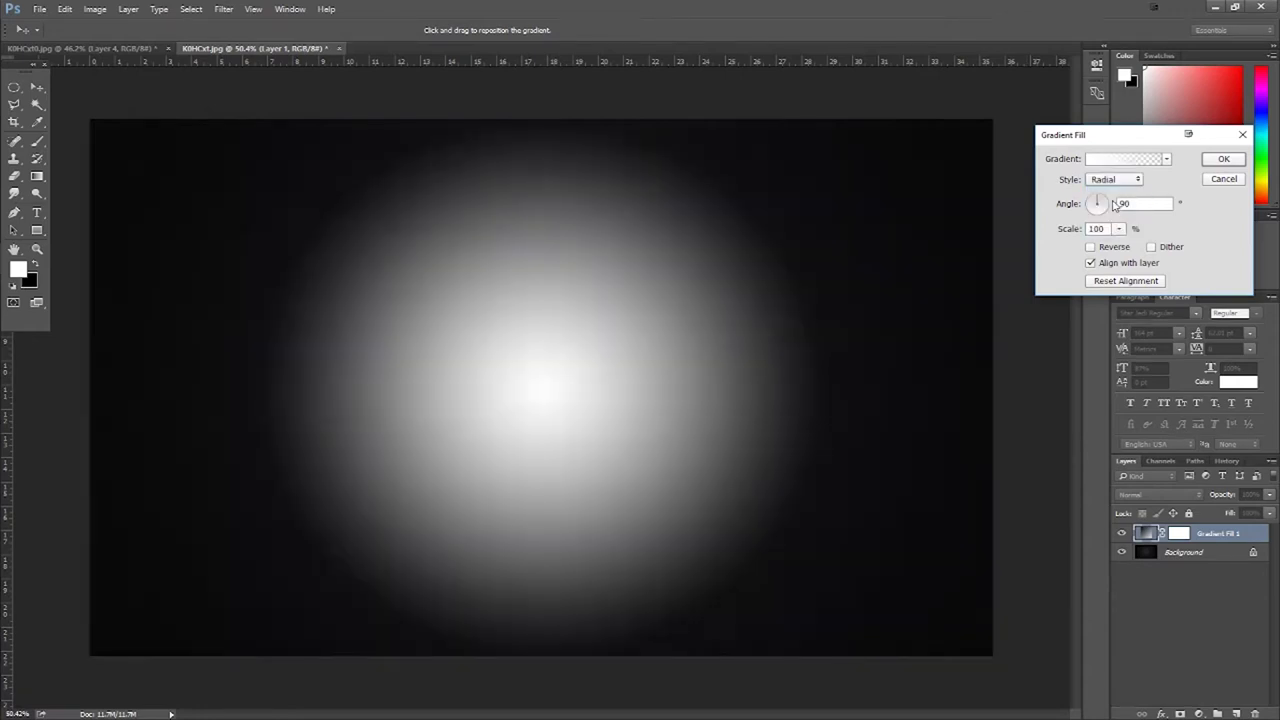
click(1091, 247)
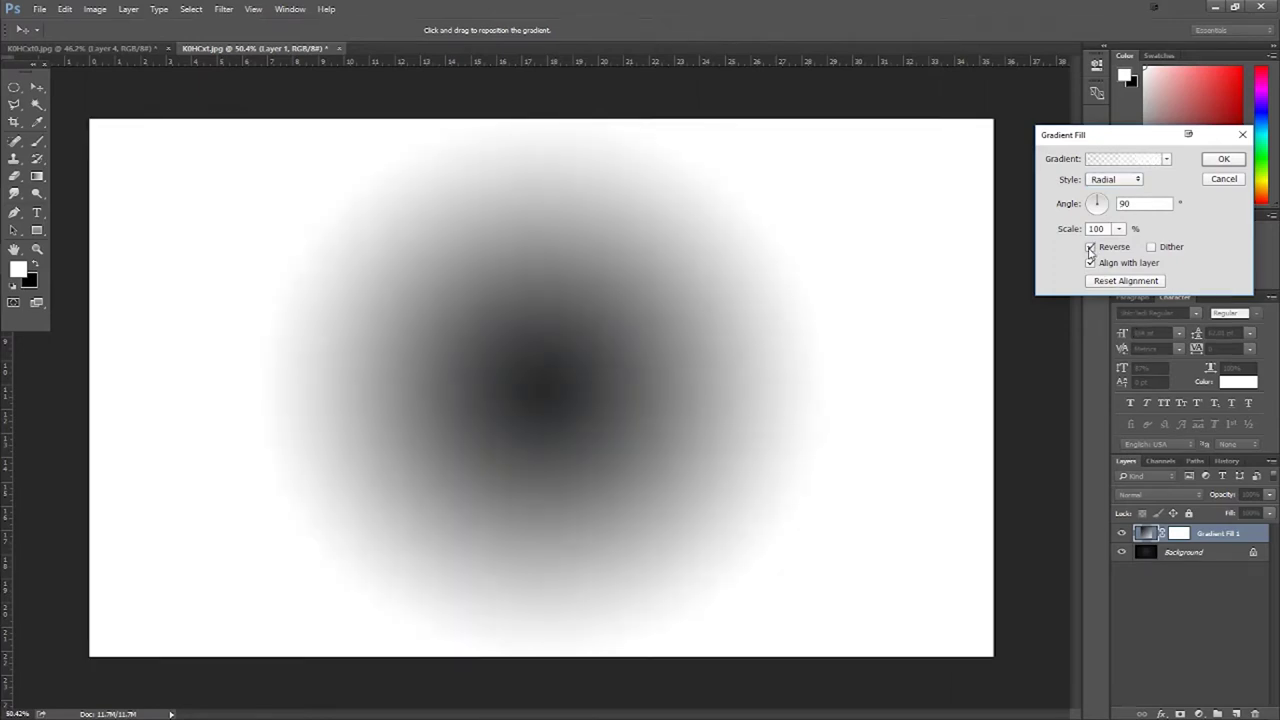
click(1091, 247)
click(1091, 247)
click(1091, 247)
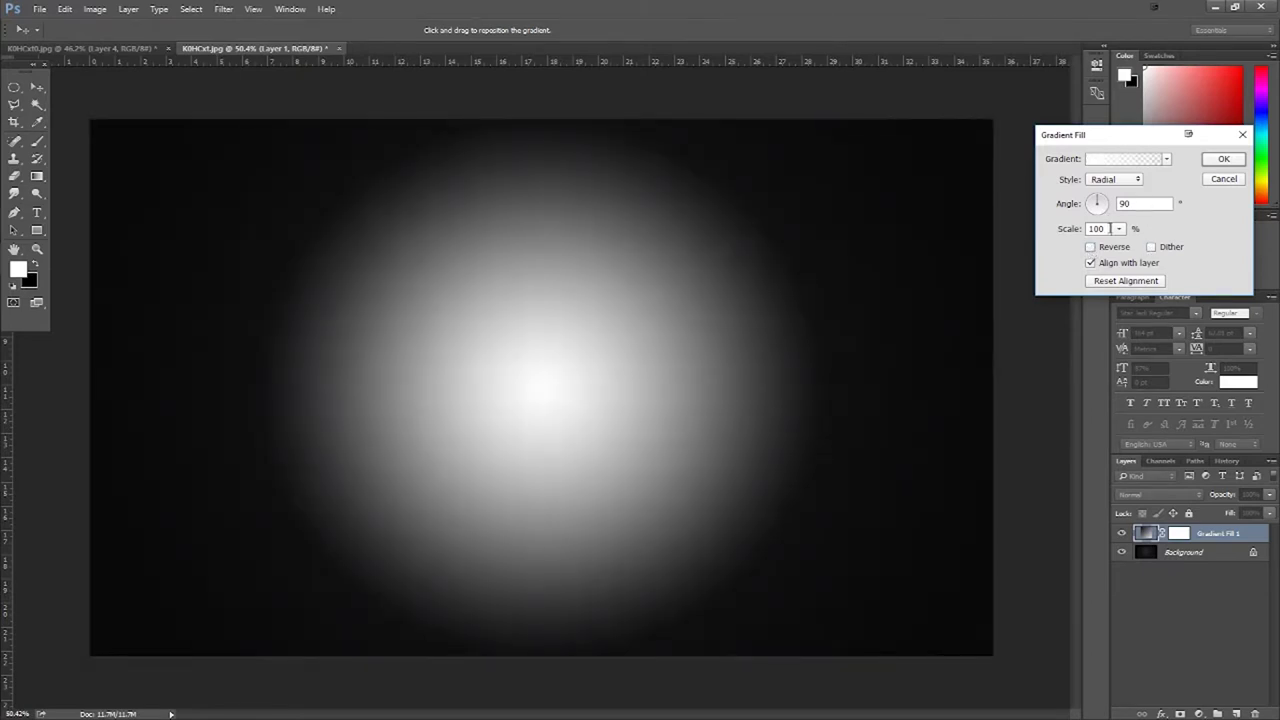
click(1118, 229)
drag(1120, 246, 1127, 249)
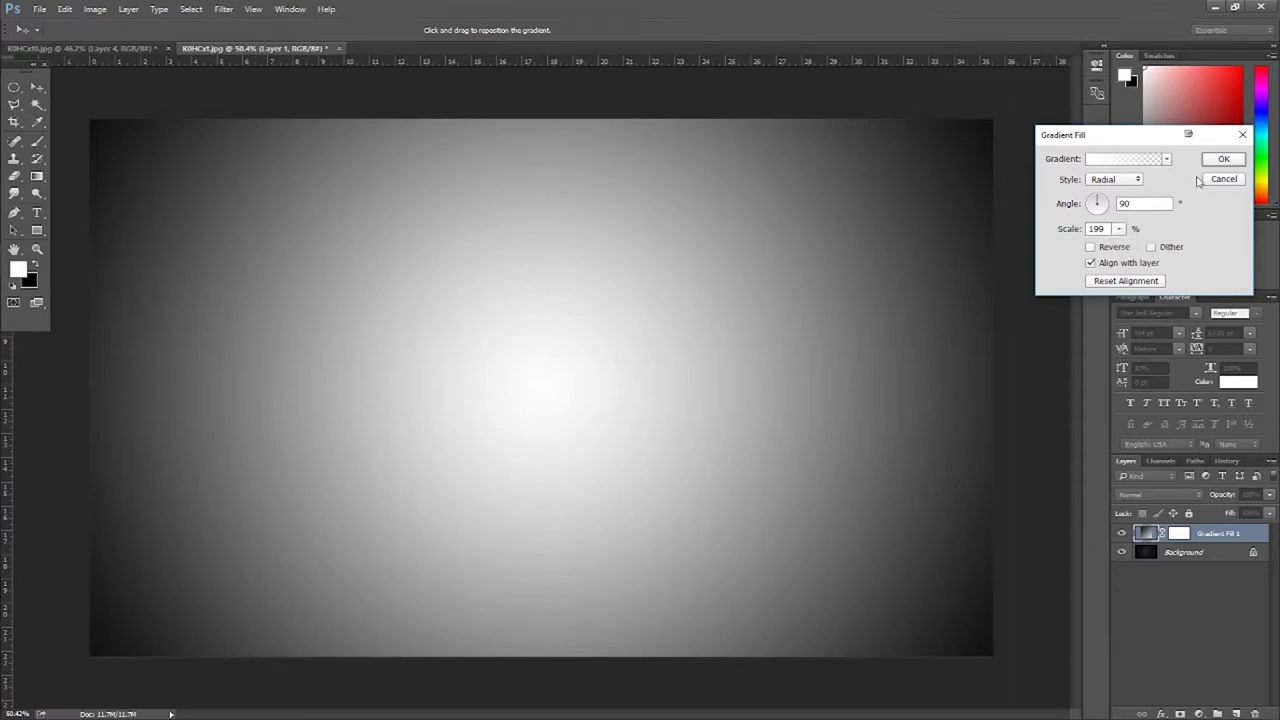
click(1222, 179)
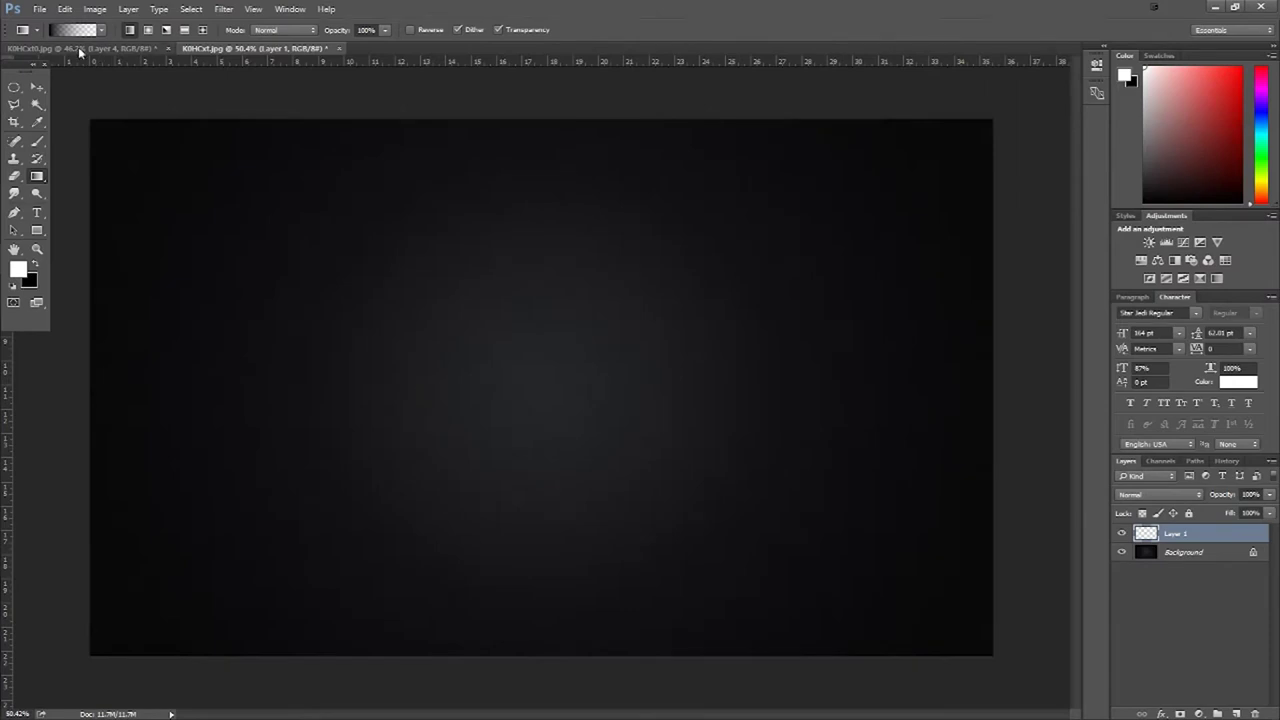
Step: Compare the two documents, then delete the empty Layer 1 from the dark background
click(78, 47)
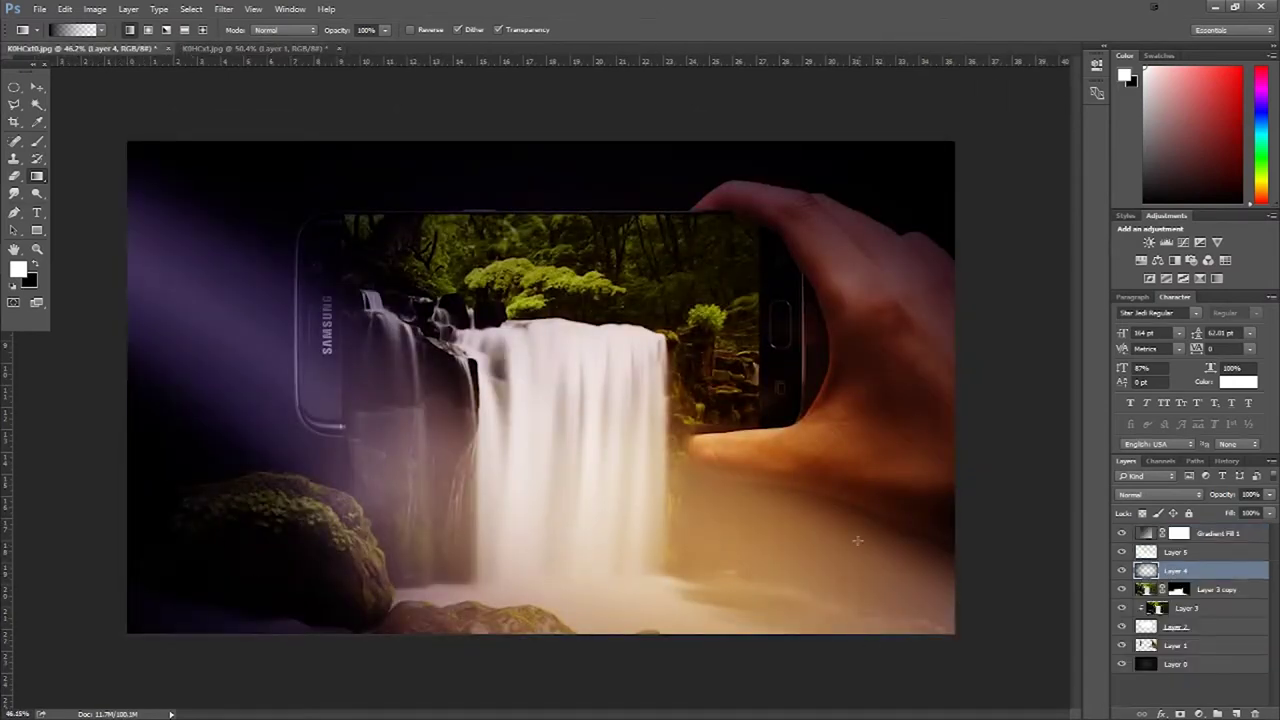
click(239, 50)
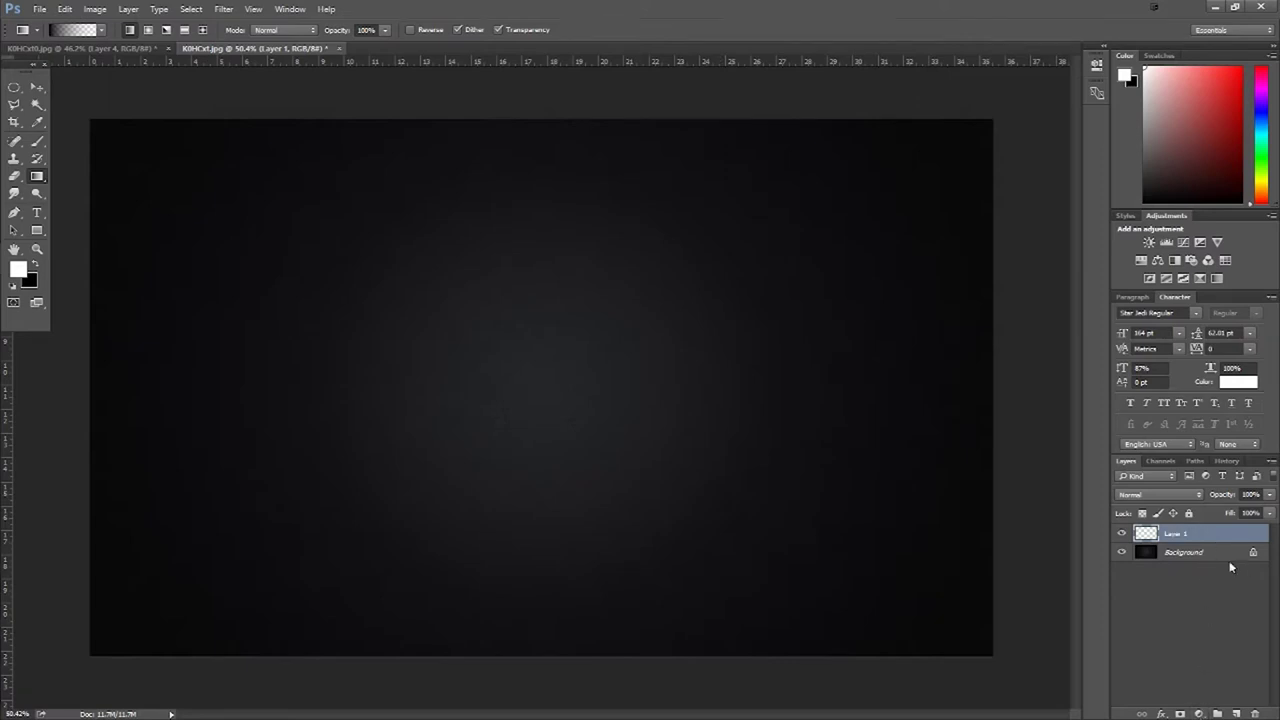
key(Delete)
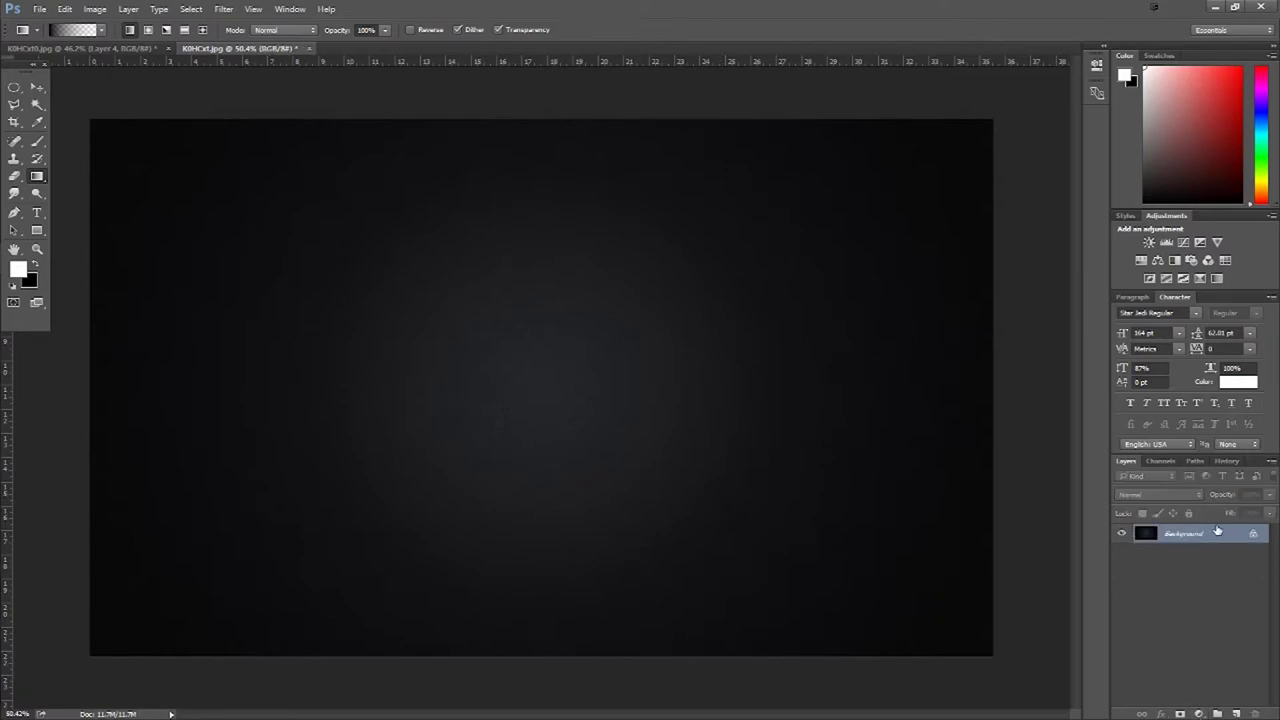
Step: Open the transparent PNG of a hand holding a Samsung phone
click(39, 9)
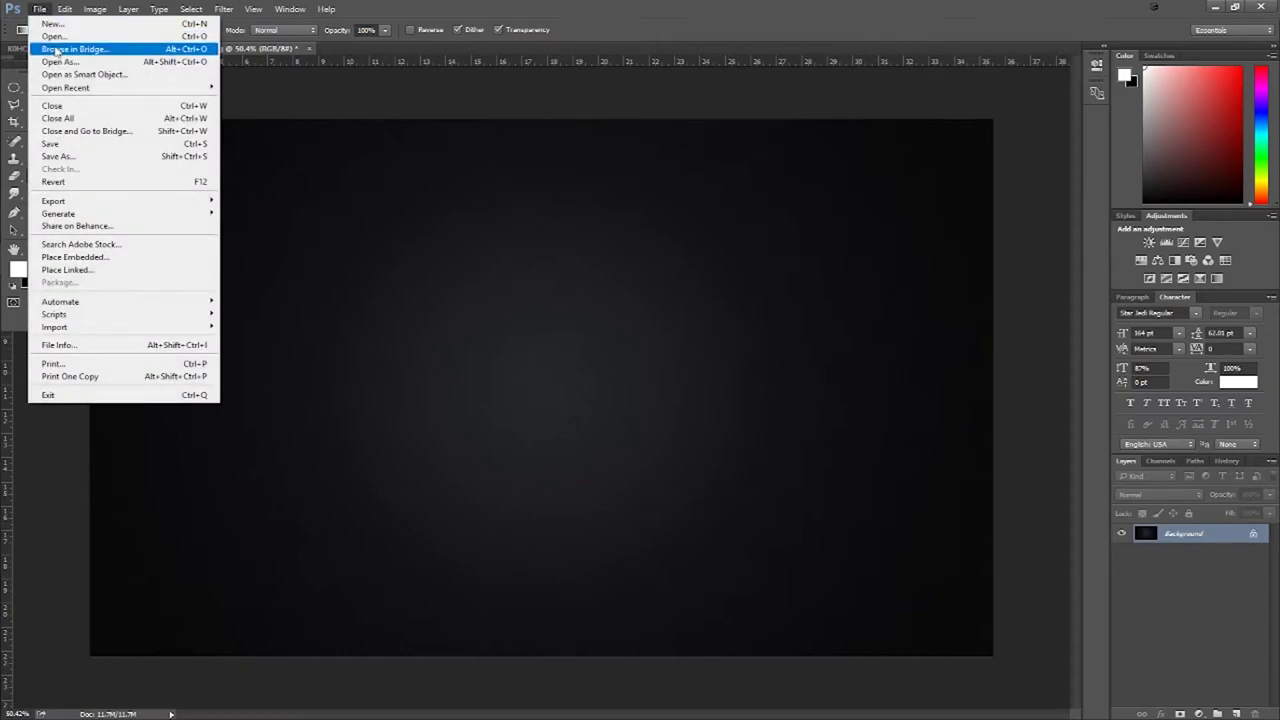
click(60, 47)
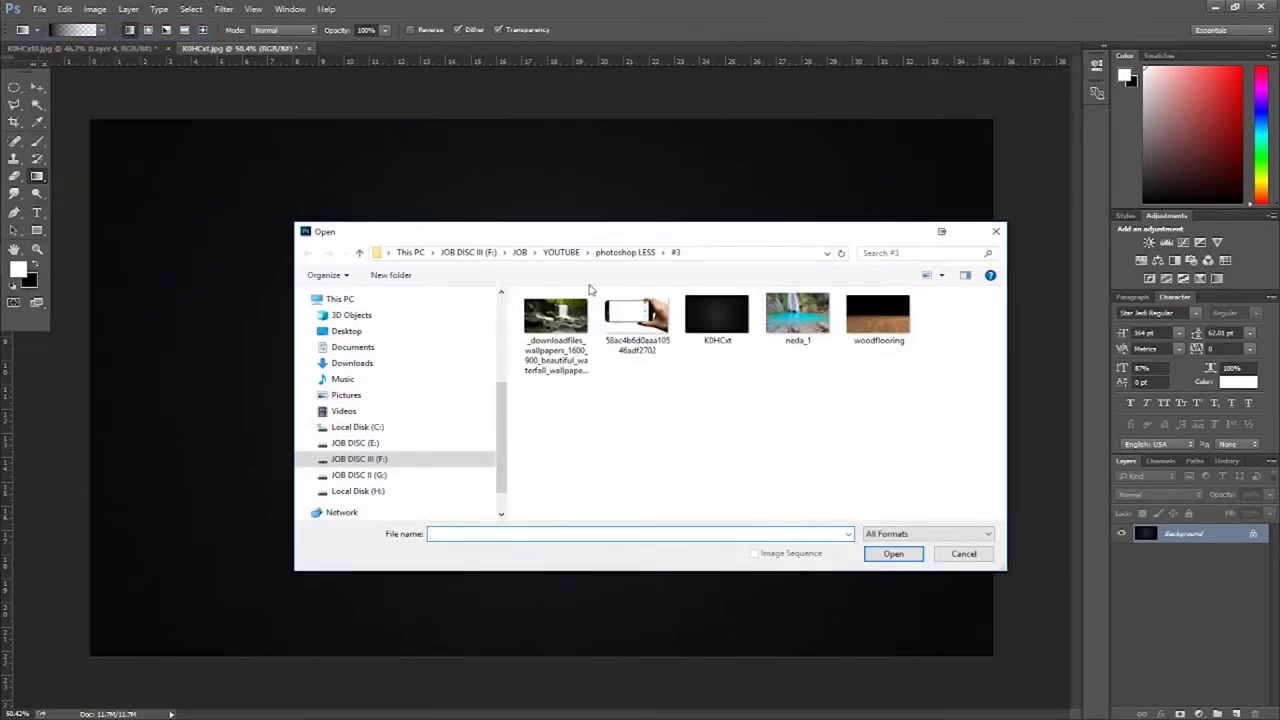
double_click(635, 310)
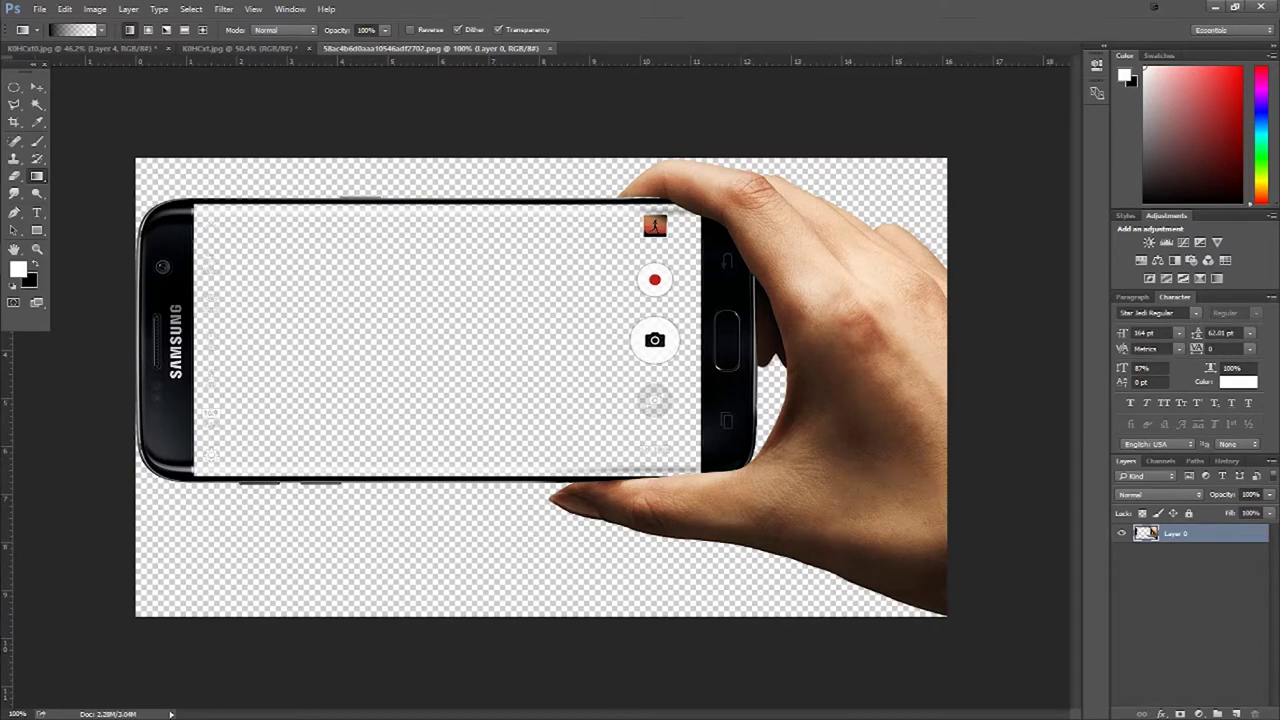
Step: Drag the hand-and-phone image into the dark background document with the Move tool
click(37, 87)
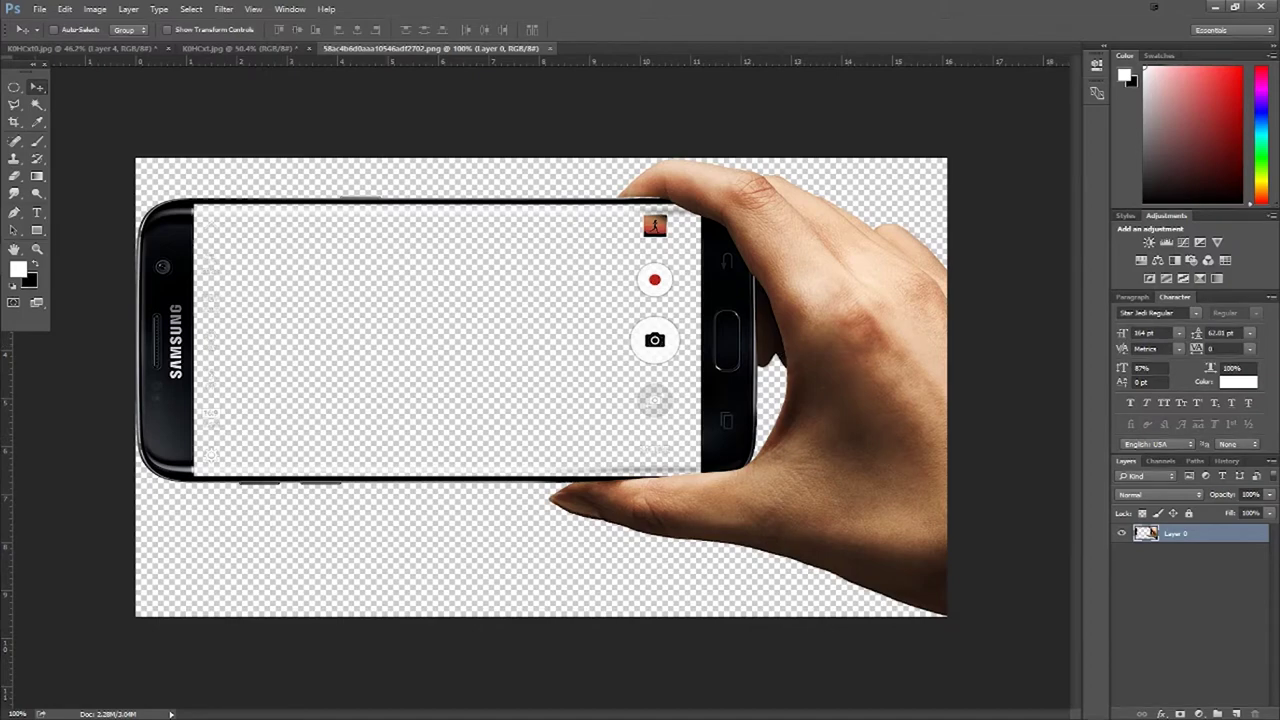
drag(897, 368, 894, 407)
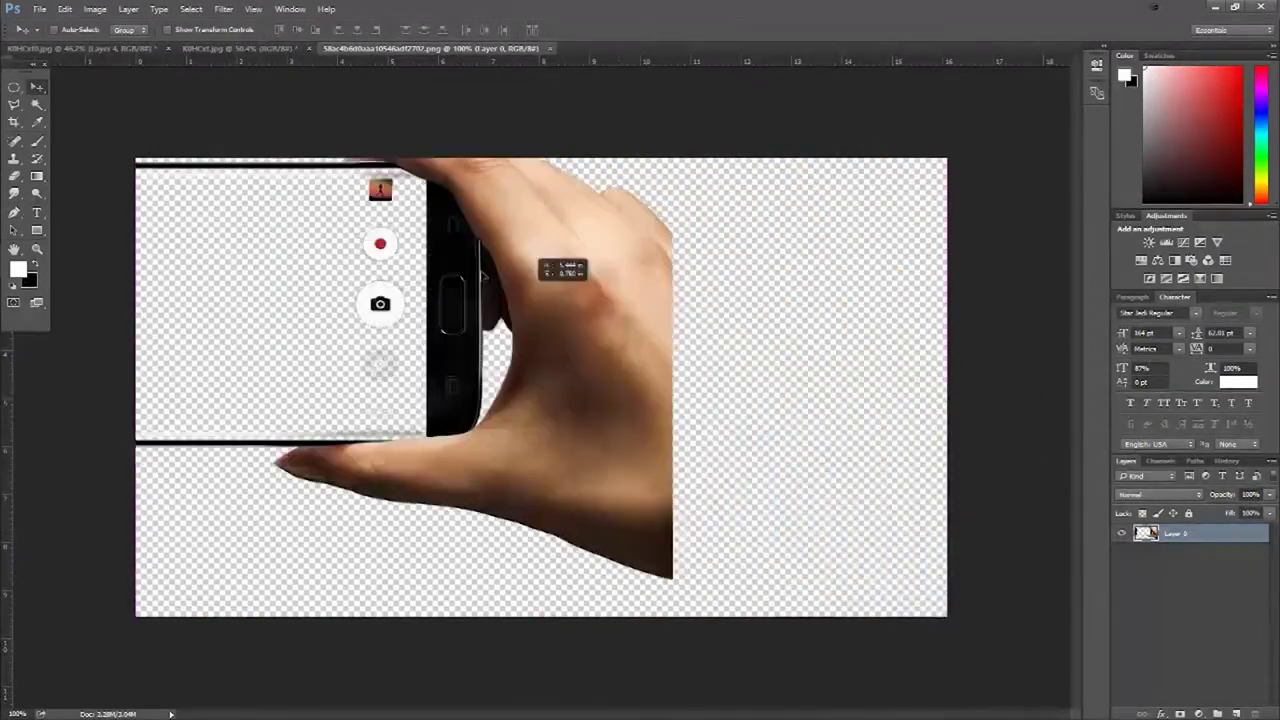
drag(894, 407, 160, 150)
mouse_move(332, 207)
mouse_down()
mouse_move(225, 55)
mouse_move(604, 366)
mouse_up()
Step: Free Transform the phone layer, enlarging the hand and phone to 176%
click(15, 106)
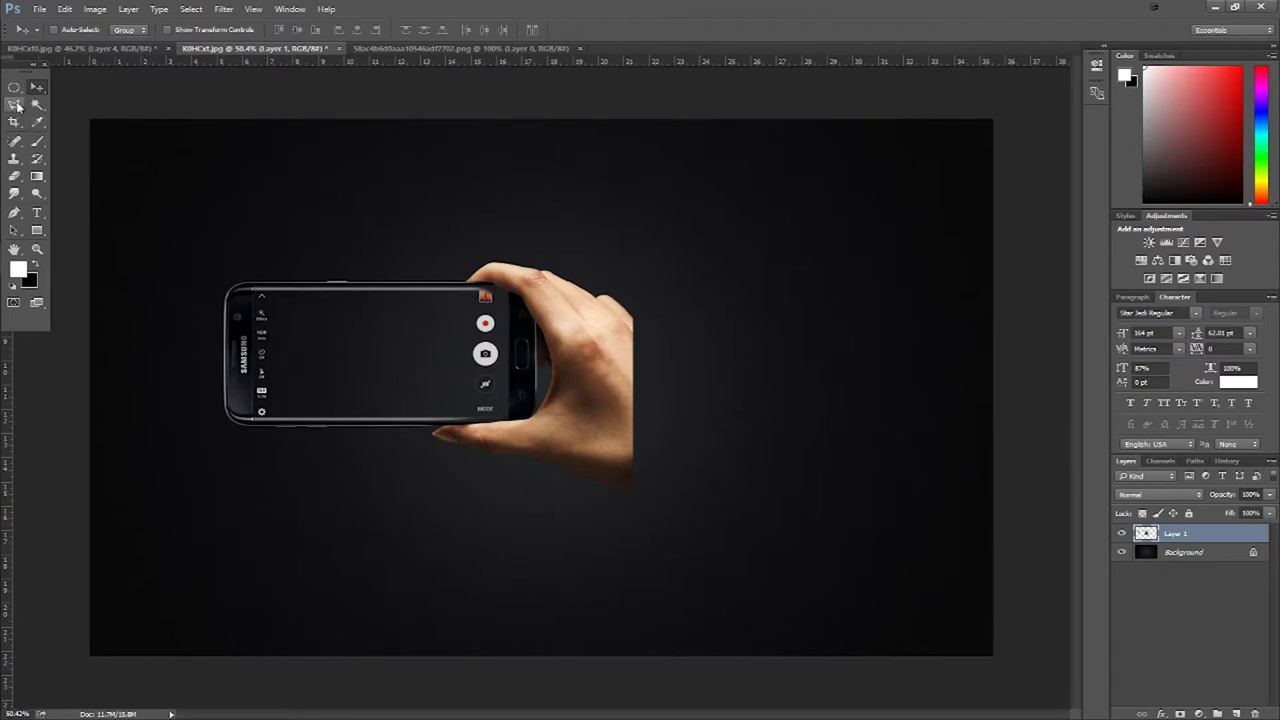
right_click(593, 390)
click(650, 517)
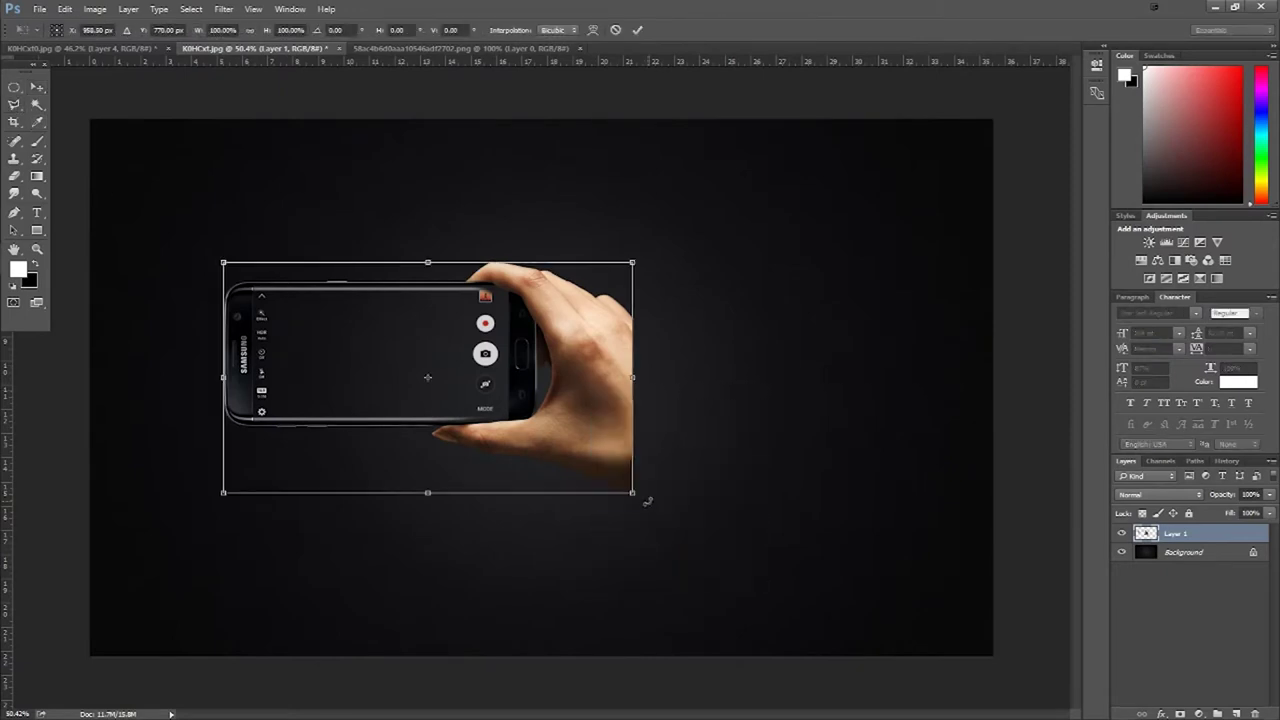
mouse_move(643, 497)
mouse_down()
mouse_move(987, 622)
mouse_move(953, 614)
mouse_up()
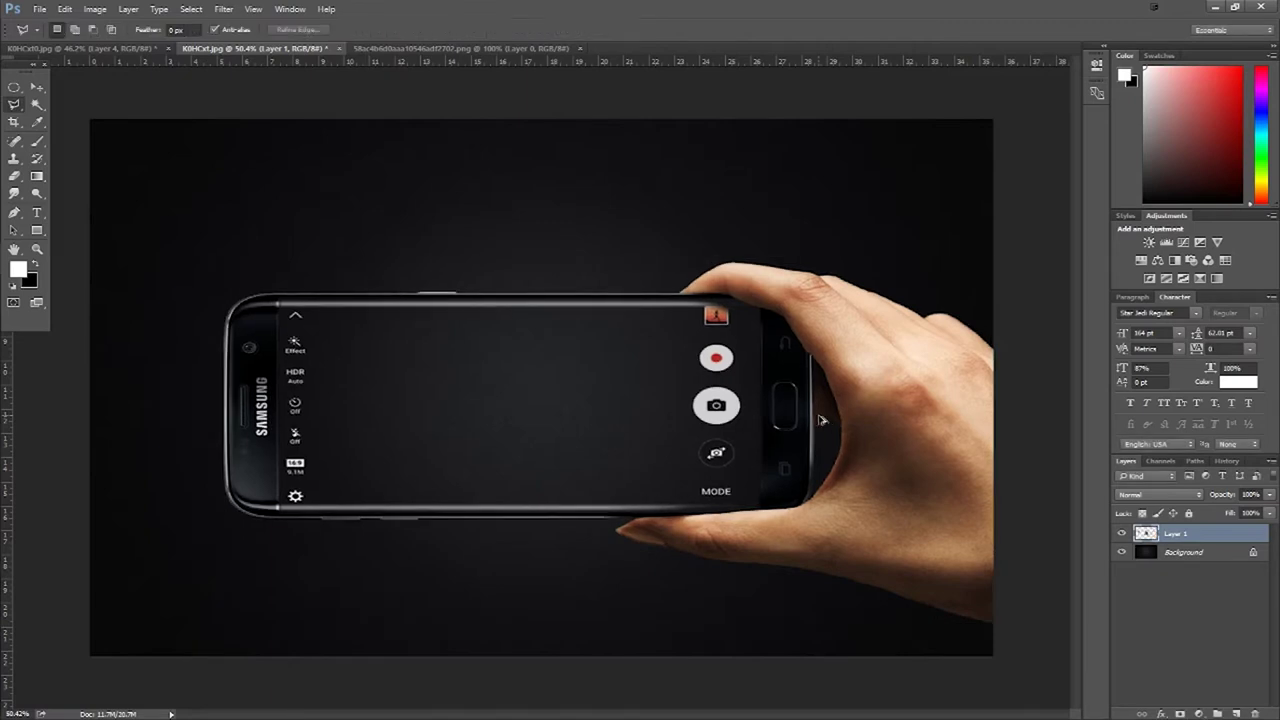
Step: Rescale the hand and phone proportionally, shift it right, stretch it slightly taller, and apply
right_click(528, 412)
click(603, 545)
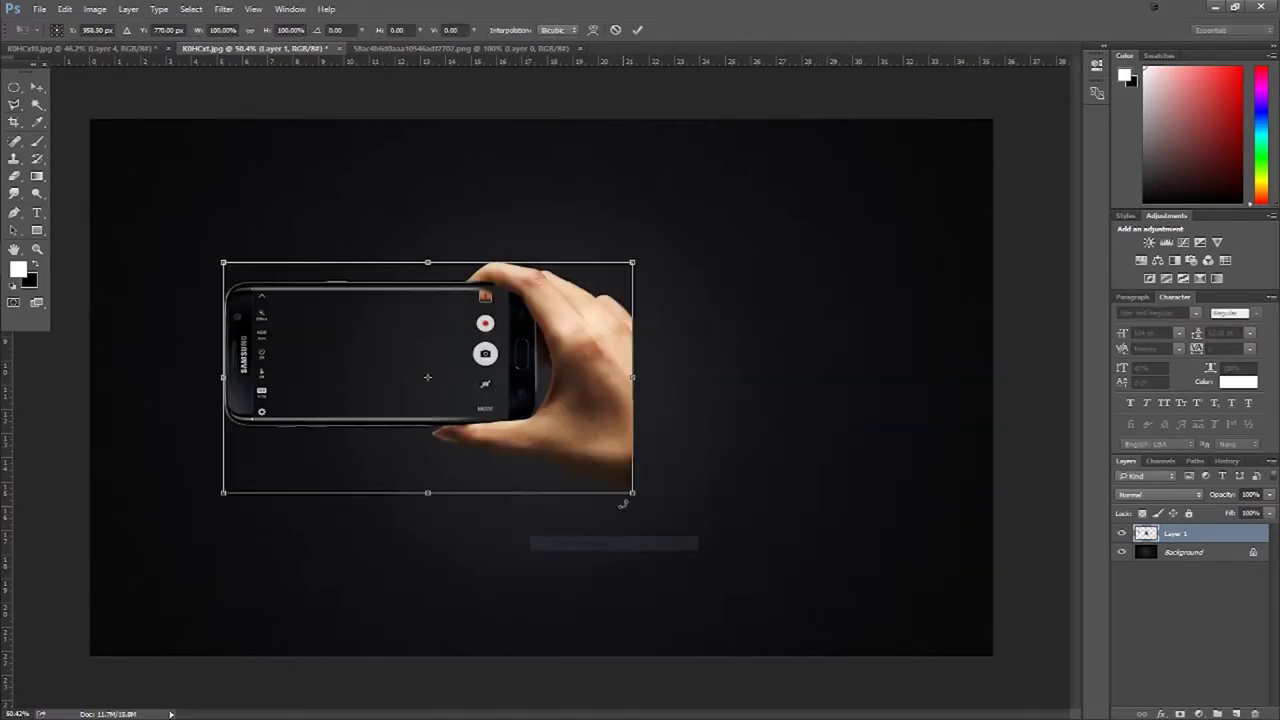
mouse_move(624, 493)
mouse_down()
mouse_move(1027, 652)
mouse_move(942, 687)
mouse_move(859, 559)
mouse_up()
mouse_move(893, 172)
mouse_down()
mouse_move(908, 389)
mouse_move(800, 183)
mouse_move(582, 179)
mouse_move(837, 271)
mouse_move(746, 365)
mouse_move(712, 366)
mouse_up()
key(ctrl+z)
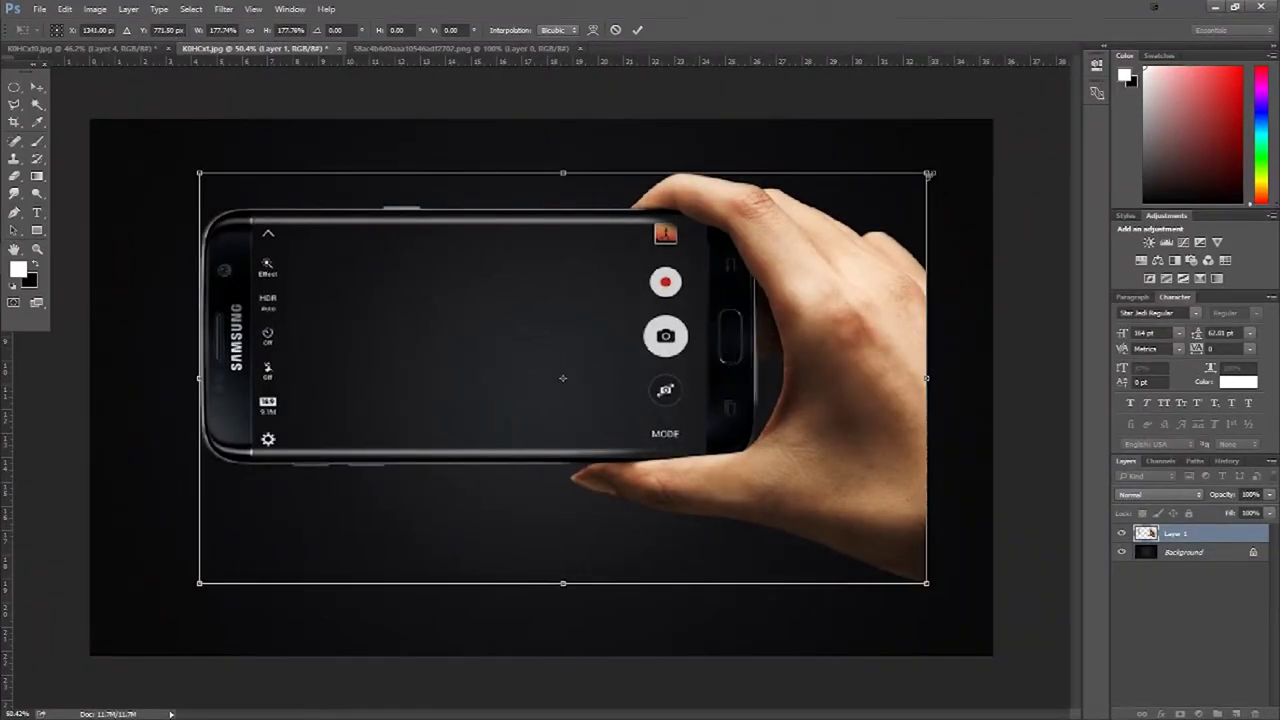
drag(926, 173, 838, 225)
mouse_move(786, 411)
mouse_down()
mouse_move(929, 375)
mouse_move(932, 394)
mouse_up()
mouse_move(676, 566)
mouse_down()
mouse_move(677, 586)
mouse_move(676, 572)
mouse_up()
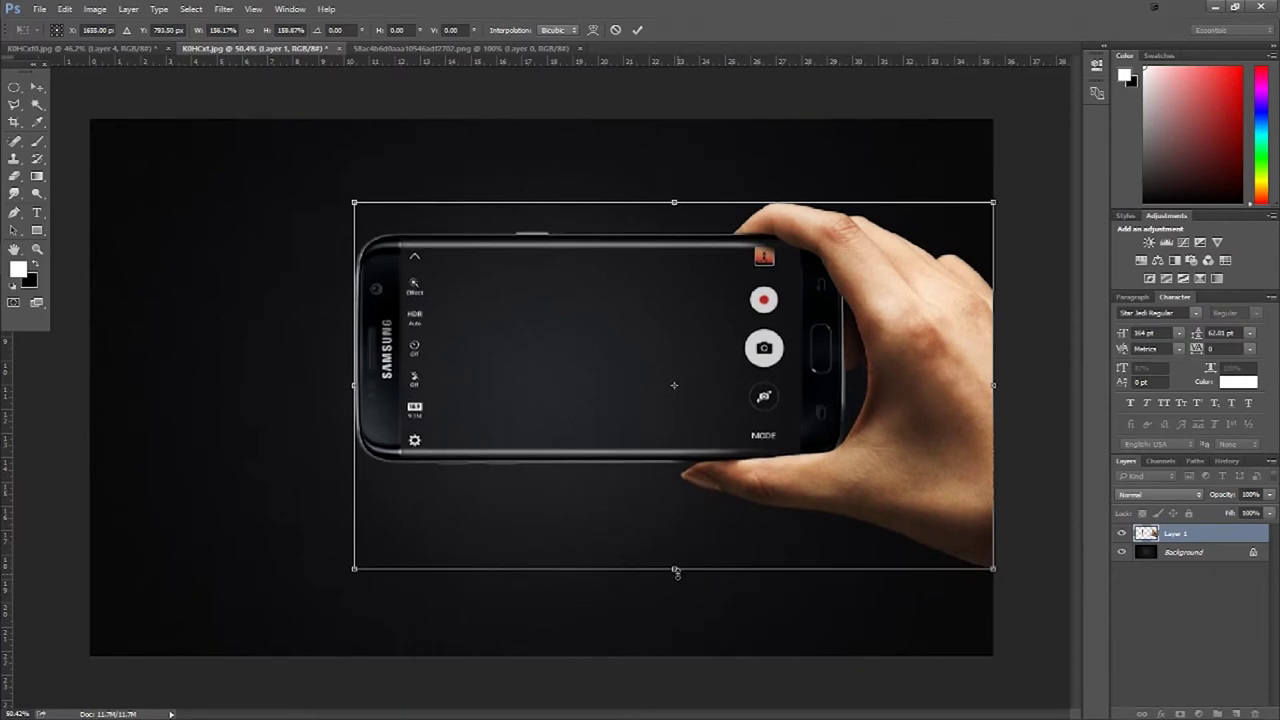
key(Return)
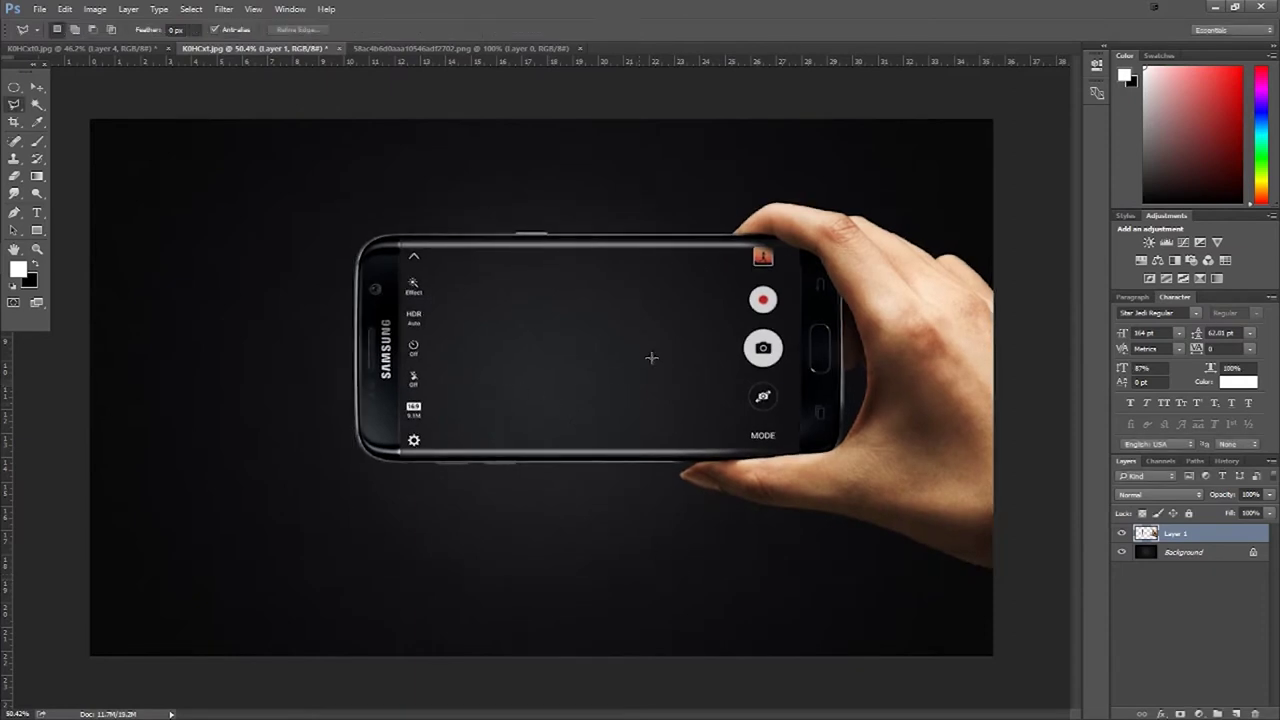
Step: Enlarge the image further toward the upper left, apply, and zoom in on the phone
right_click(656, 347)
click(715, 480)
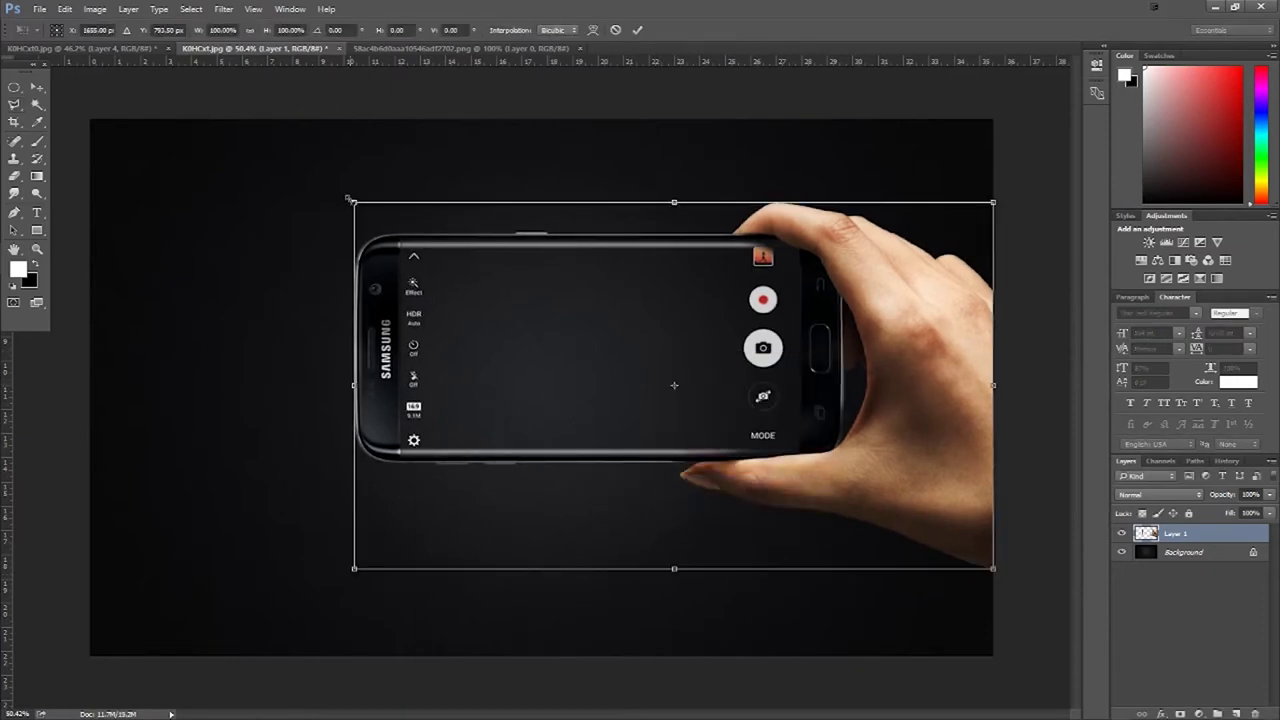
drag(349, 198, 310, 176)
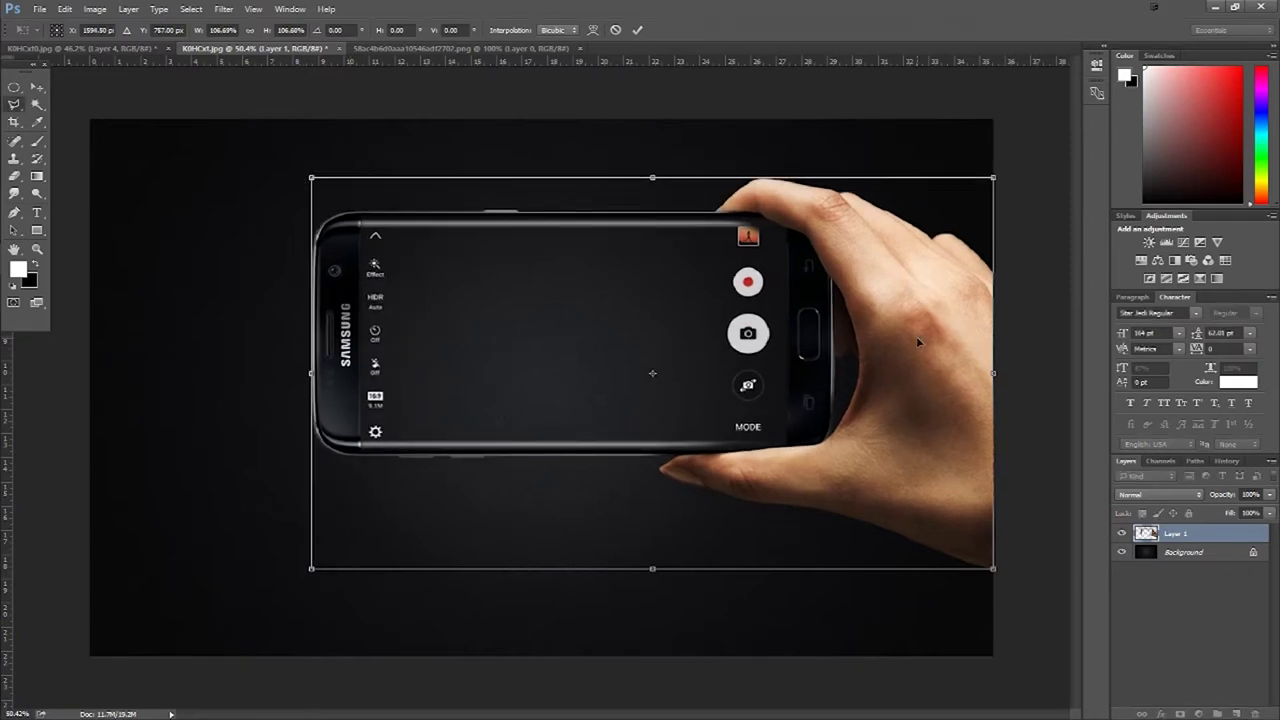
key(Return)
key(ctrl+plus)
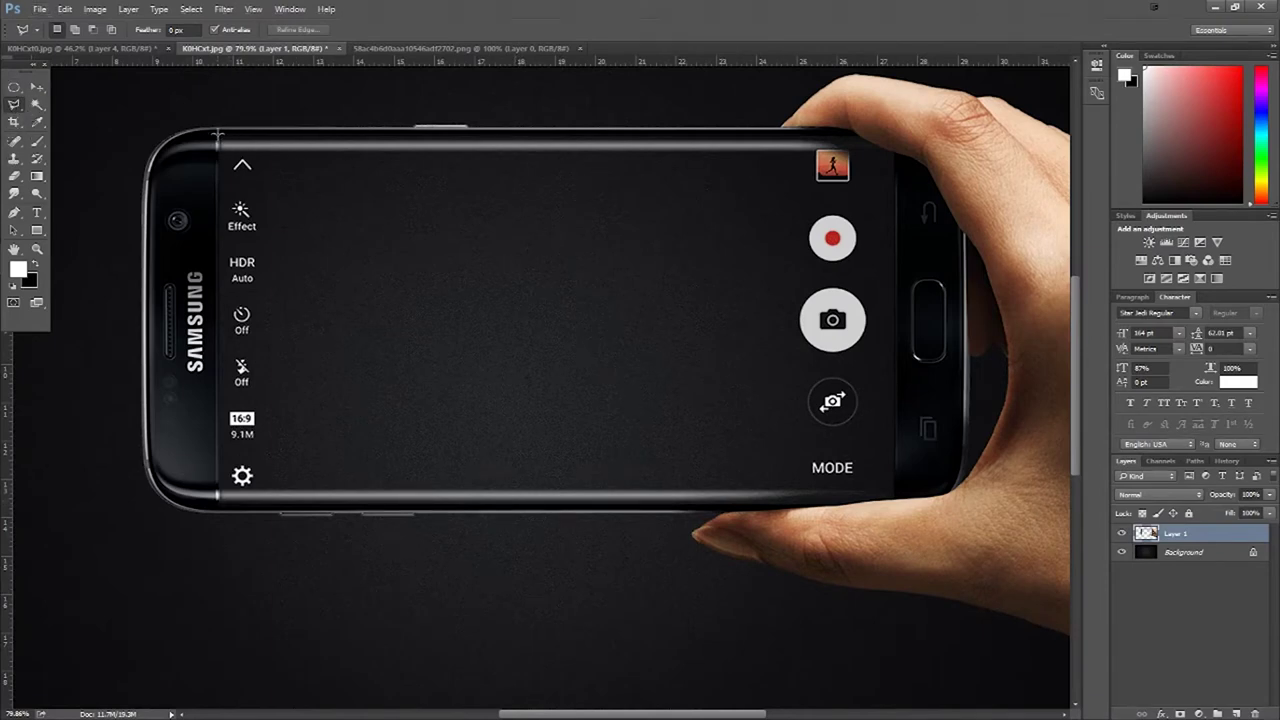
Step: Trace a polygonal outline around the phone screen's four corners
drag(216, 130, 853, 135)
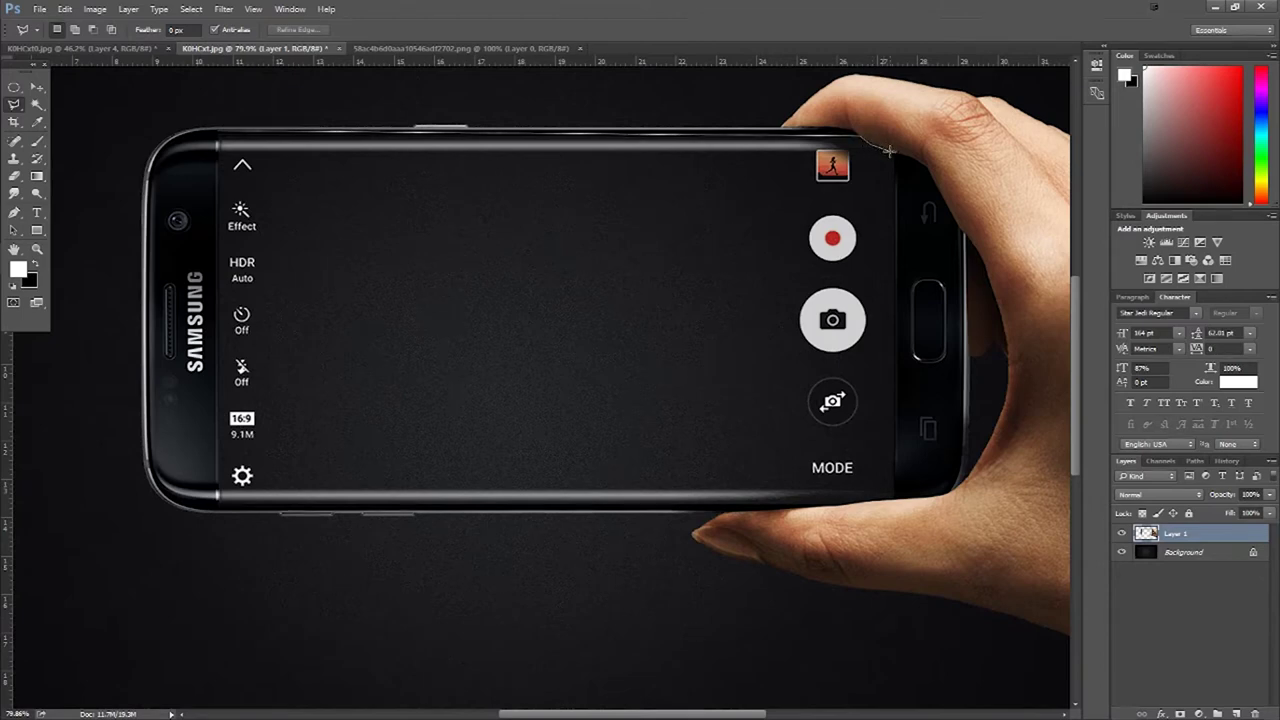
click(895, 150)
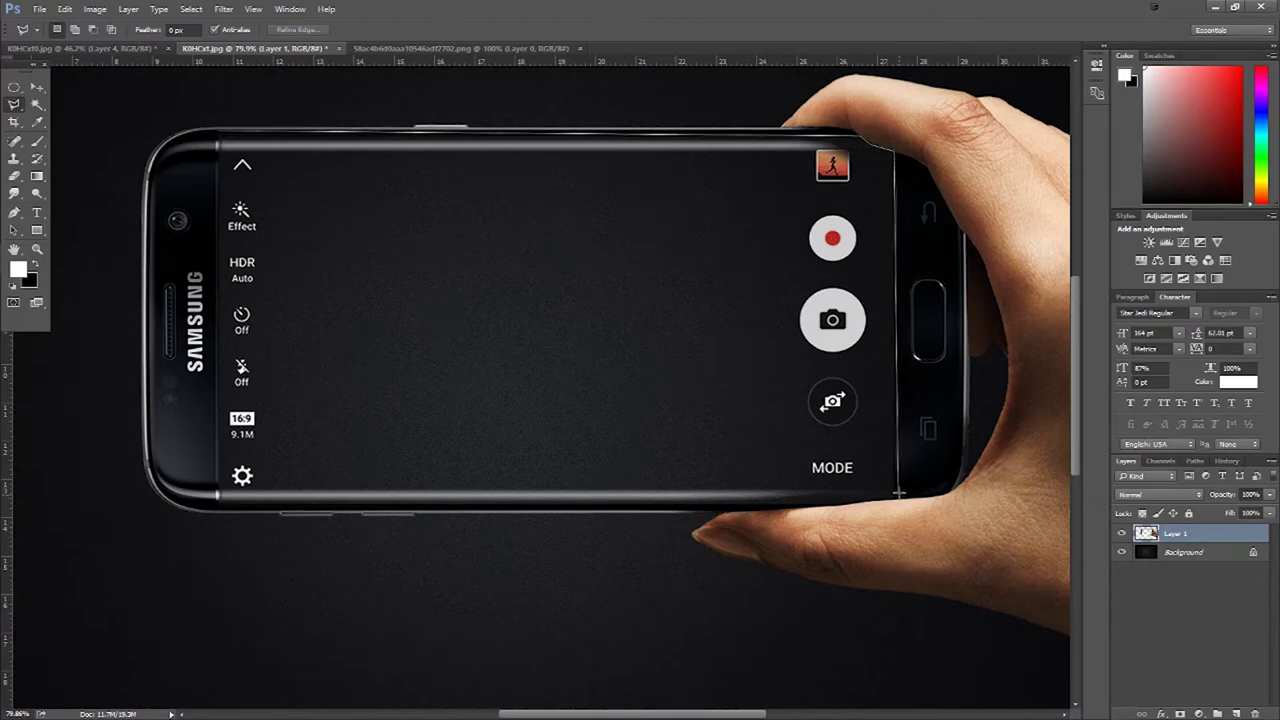
click(898, 490)
click(216, 492)
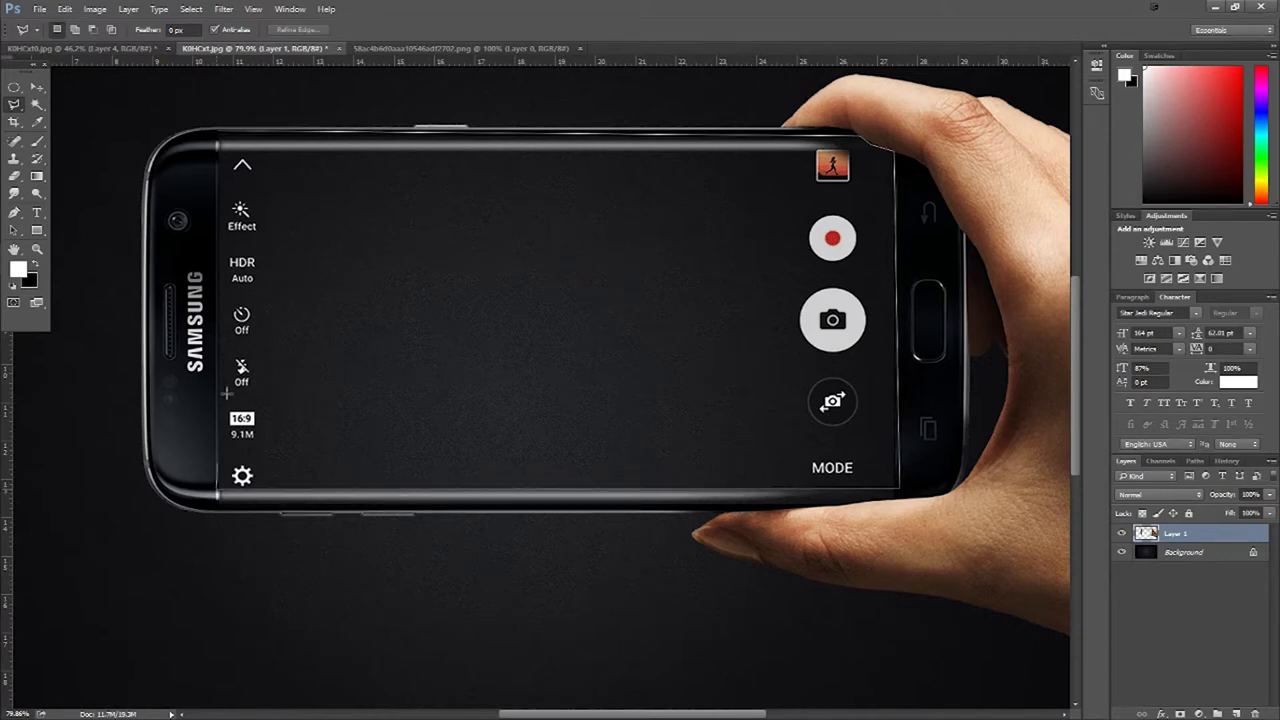
click(224, 140)
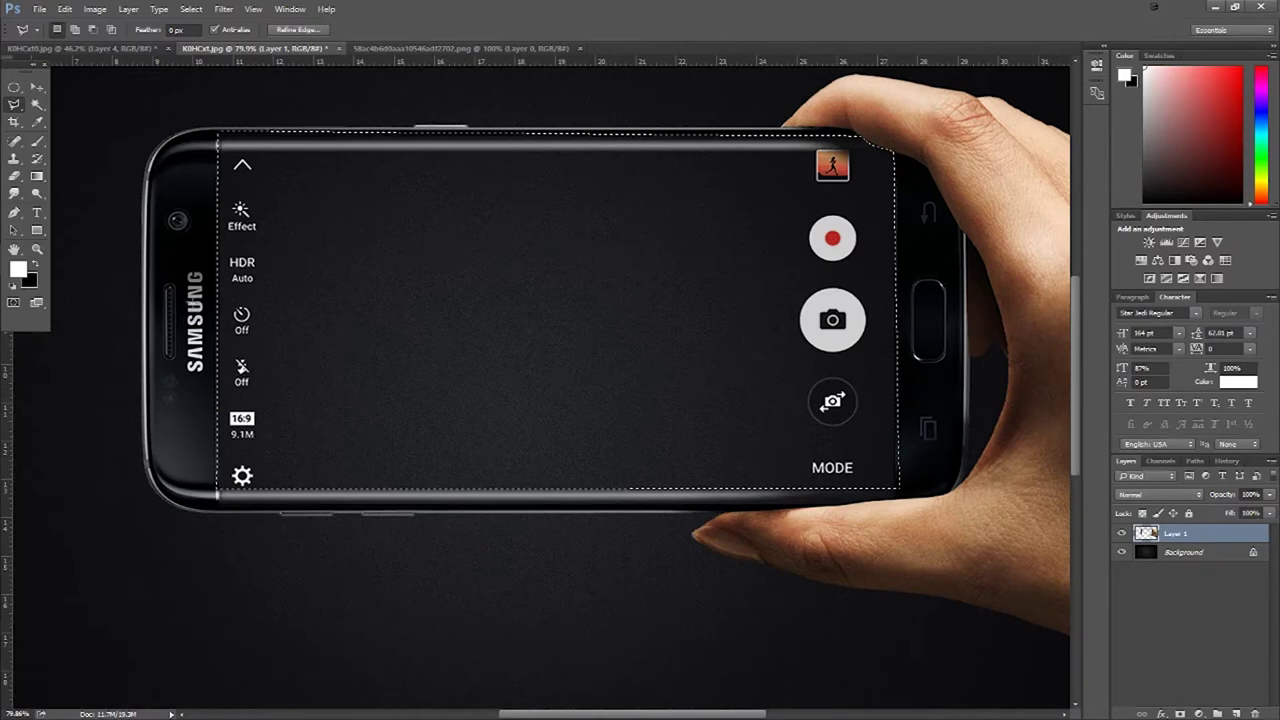
Step: Replace the outline with a rectangular marquee selection covering the phone screen
right_click(14, 87)
click(60, 87)
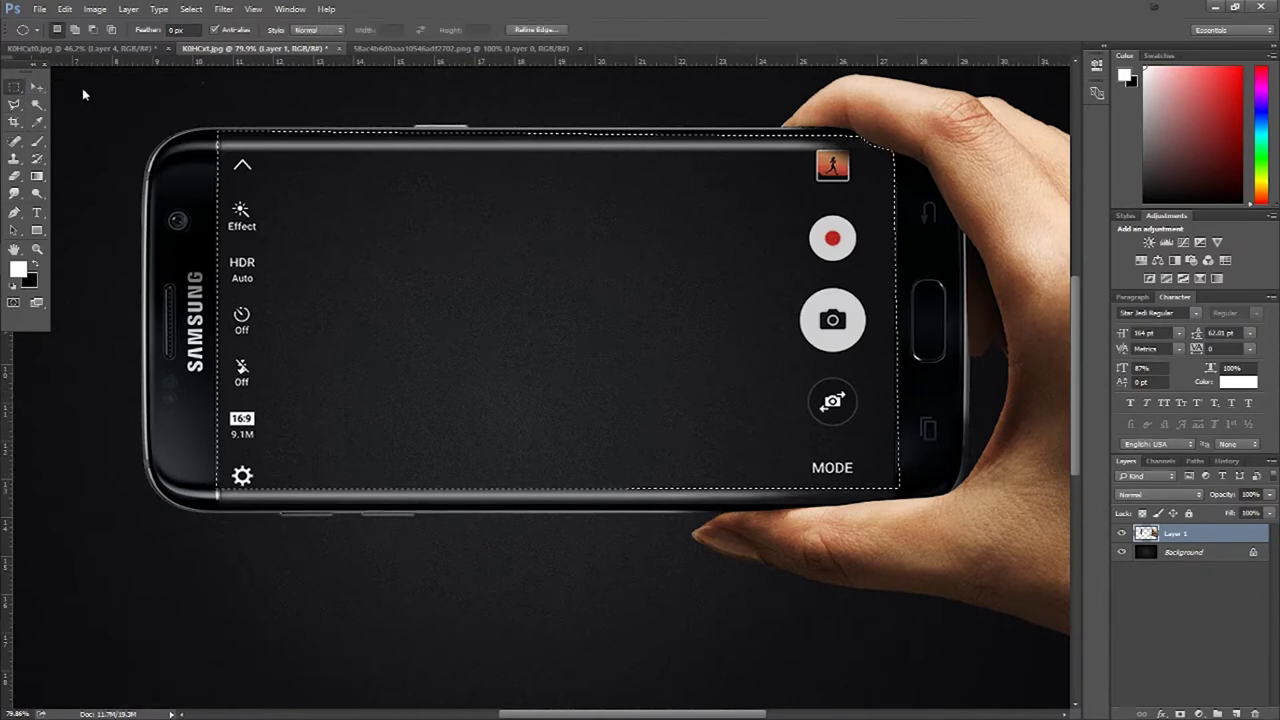
click(203, 87)
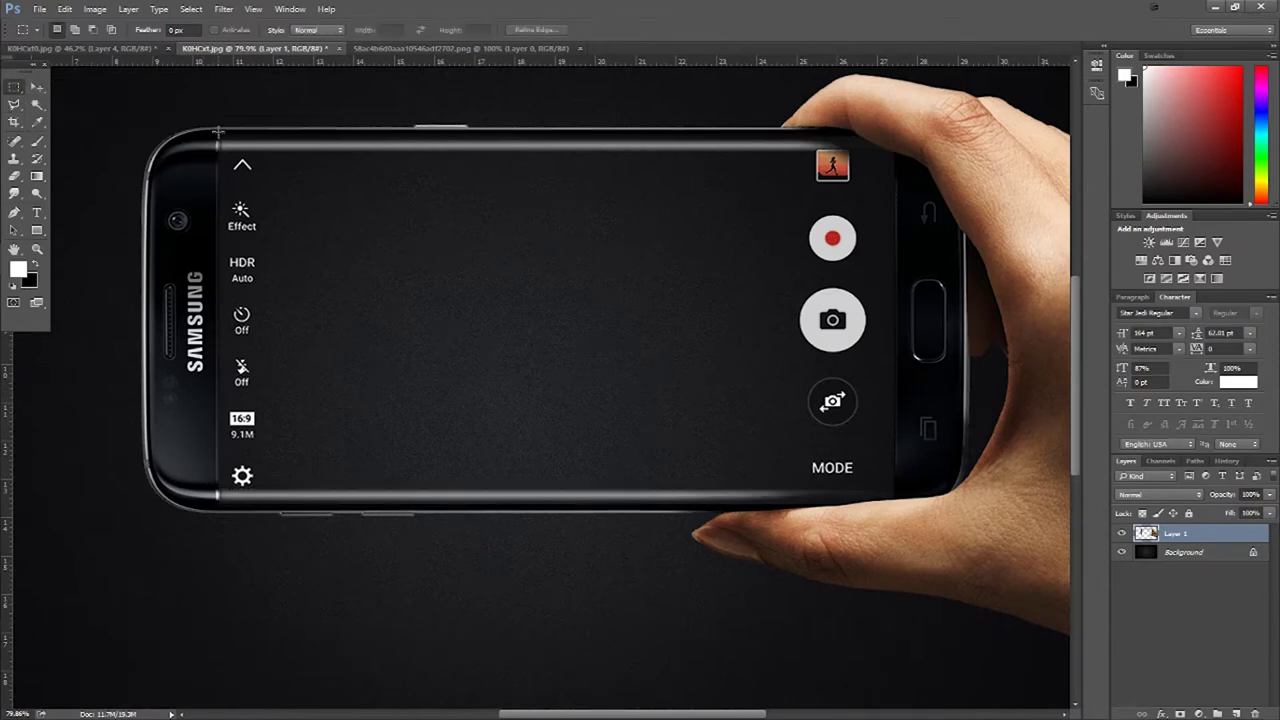
drag(218, 130, 891, 491)
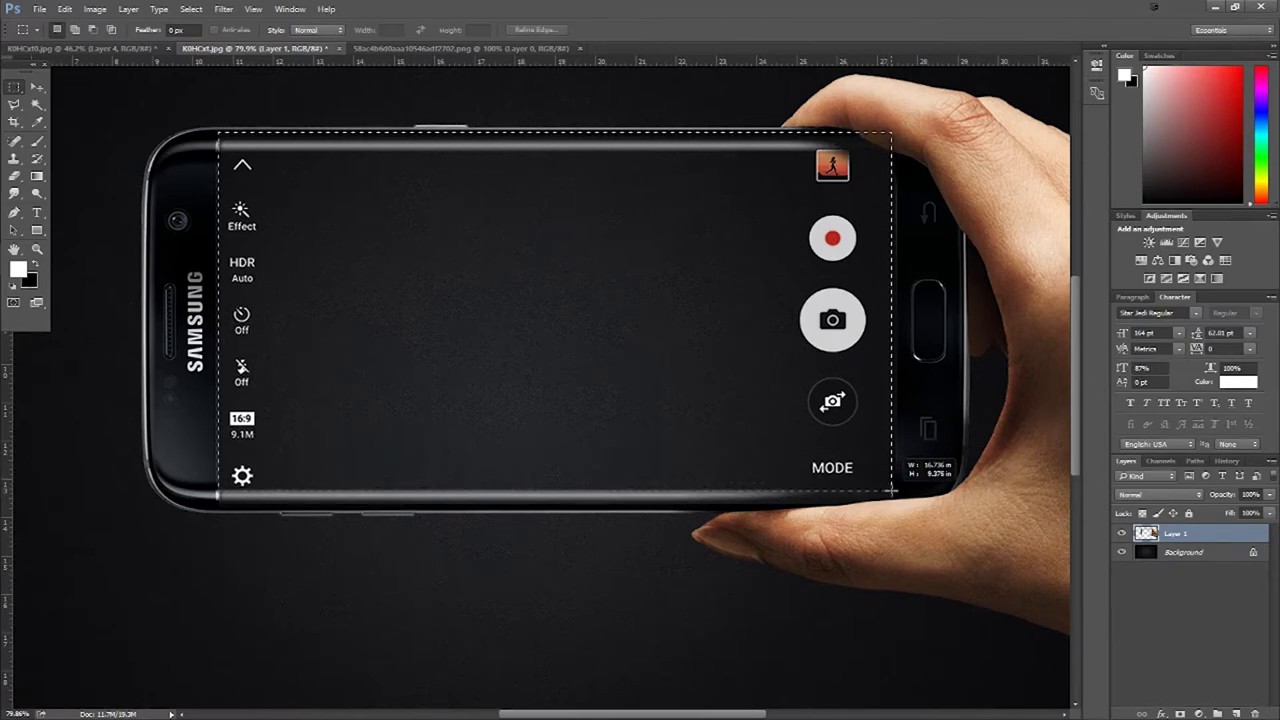
drag(891, 491, 894, 495)
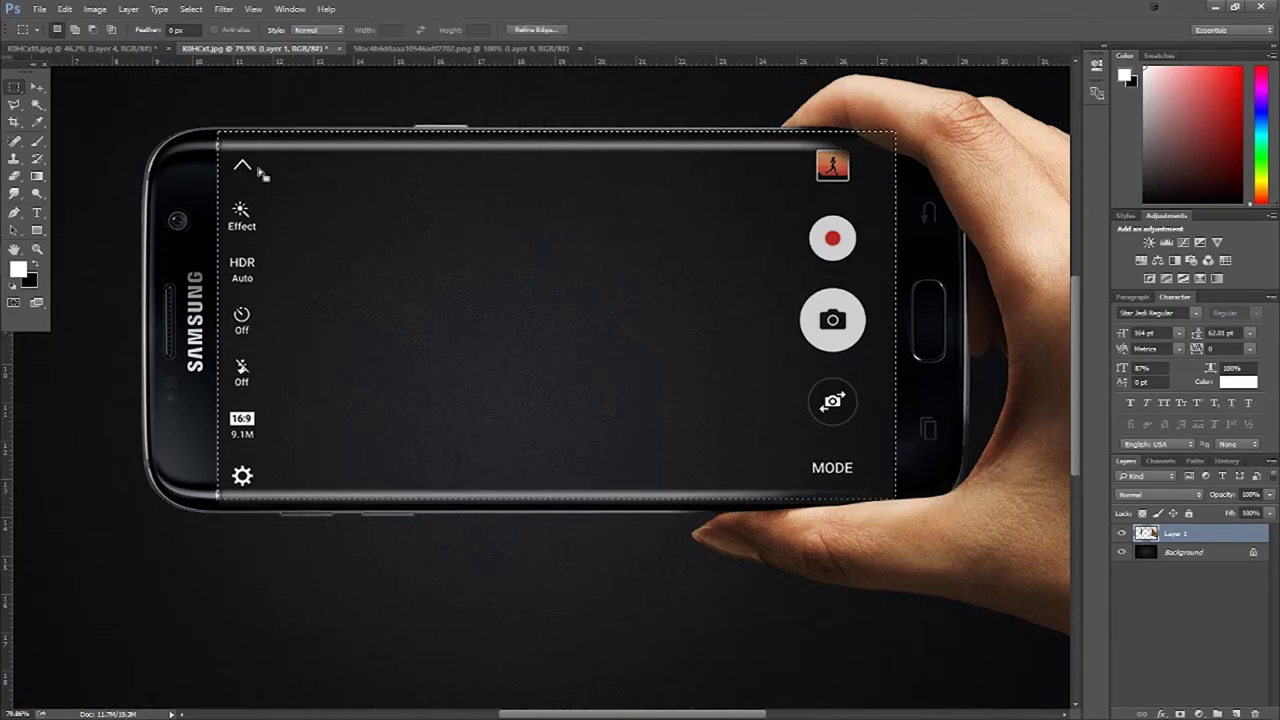
Step: Subtract the thumb-covered top-right corner from the screen selection
click(14, 104)
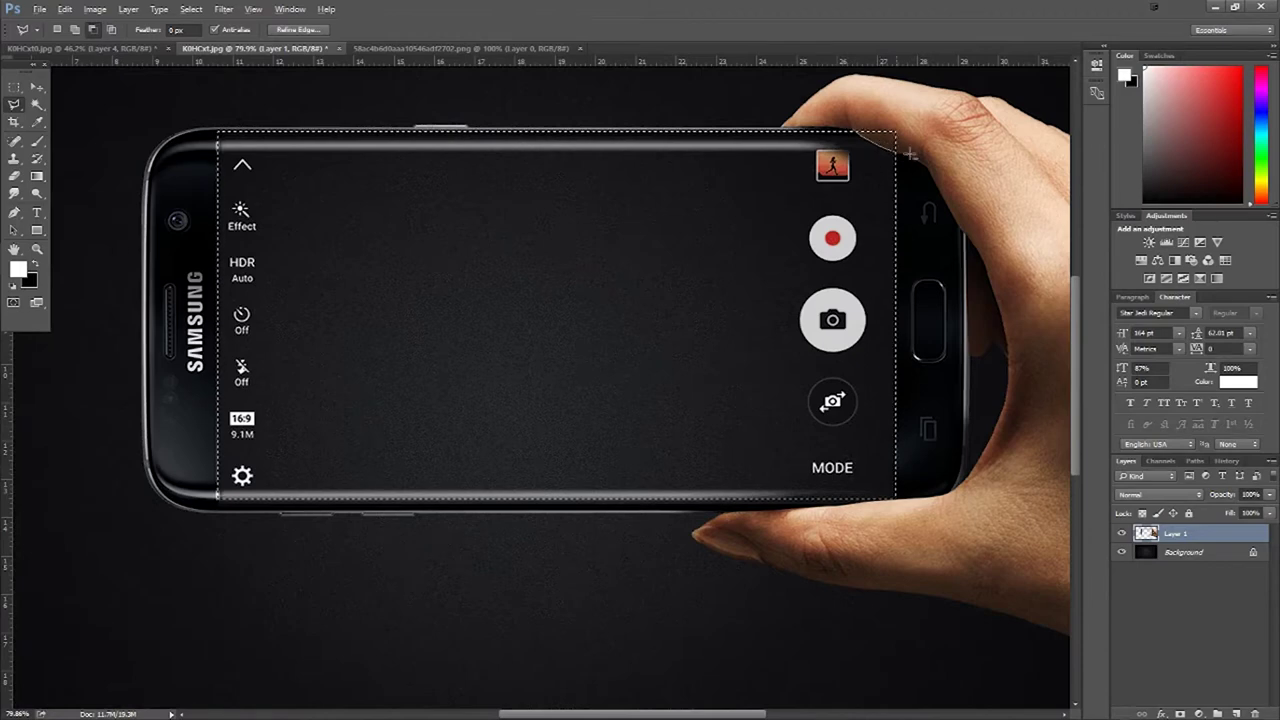
double_click(866, 107)
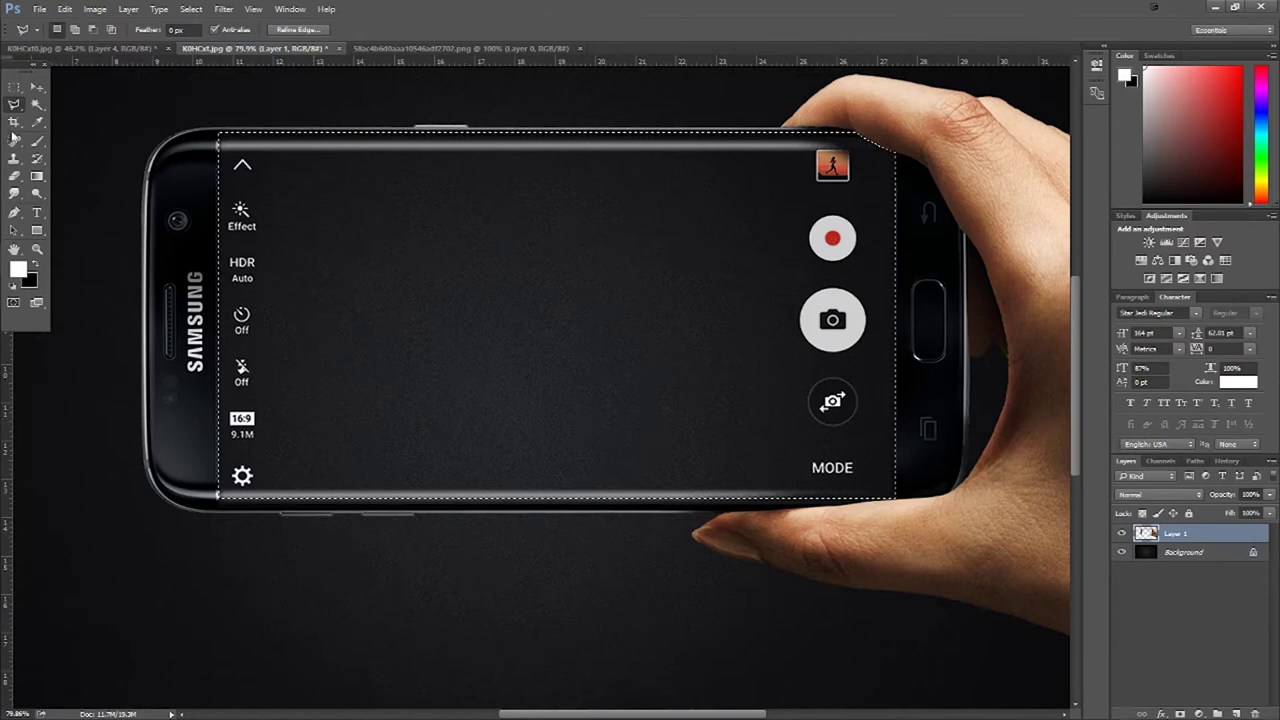
click(14, 176)
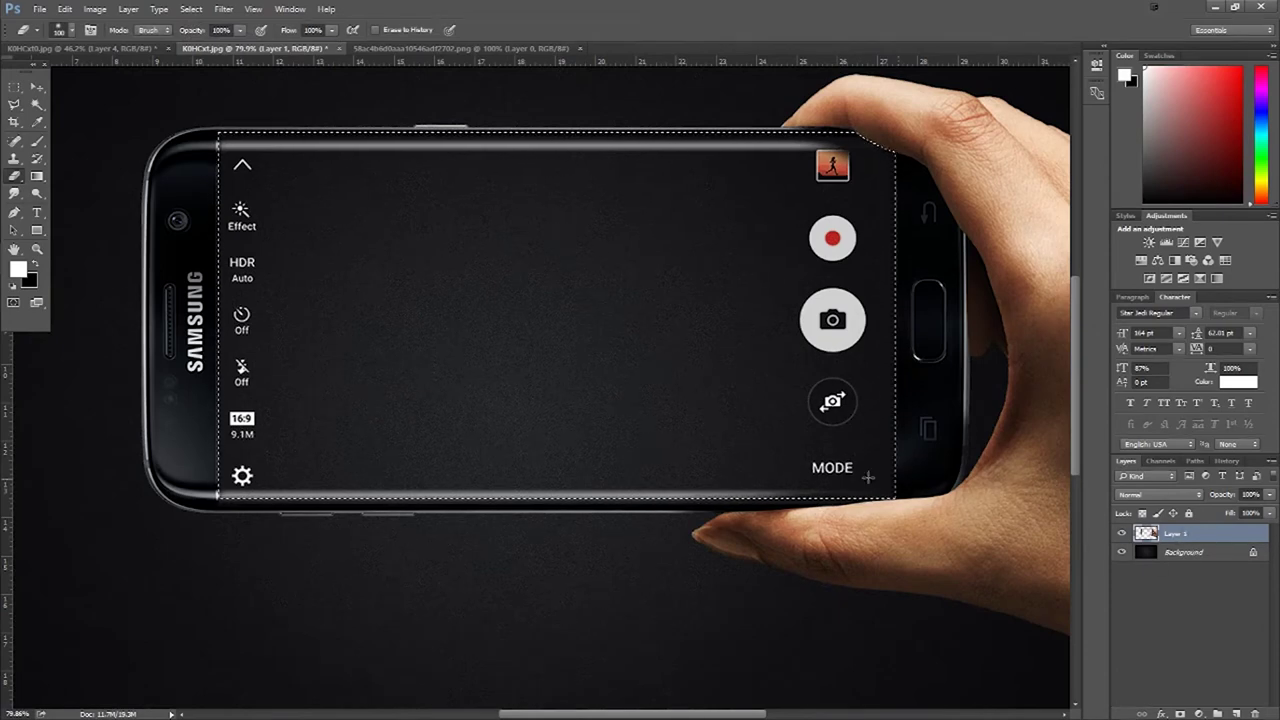
Step: Erase the shutter, MODE label, top line, camera icons, settings gear and resolution labels from the screen
mouse_move(868, 478)
mouse_down()
mouse_move(833, 400)
mouse_move(743, 463)
mouse_up()
mouse_move(857, 309)
mouse_down()
mouse_move(795, 134)
mouse_move(855, 257)
mouse_up()
drag(638, 136, 242, 165)
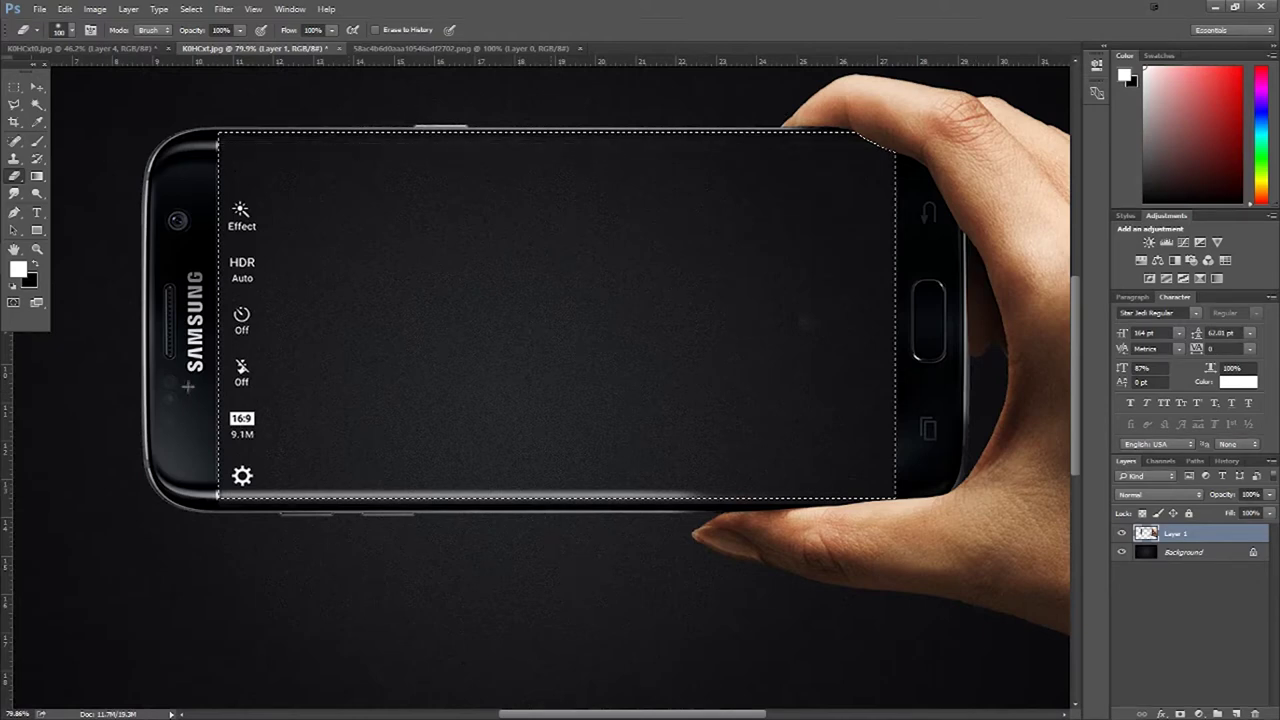
drag(242, 262, 242, 315)
drag(242, 195, 242, 228)
drag(242, 365, 242, 478)
drag(242, 414, 242, 434)
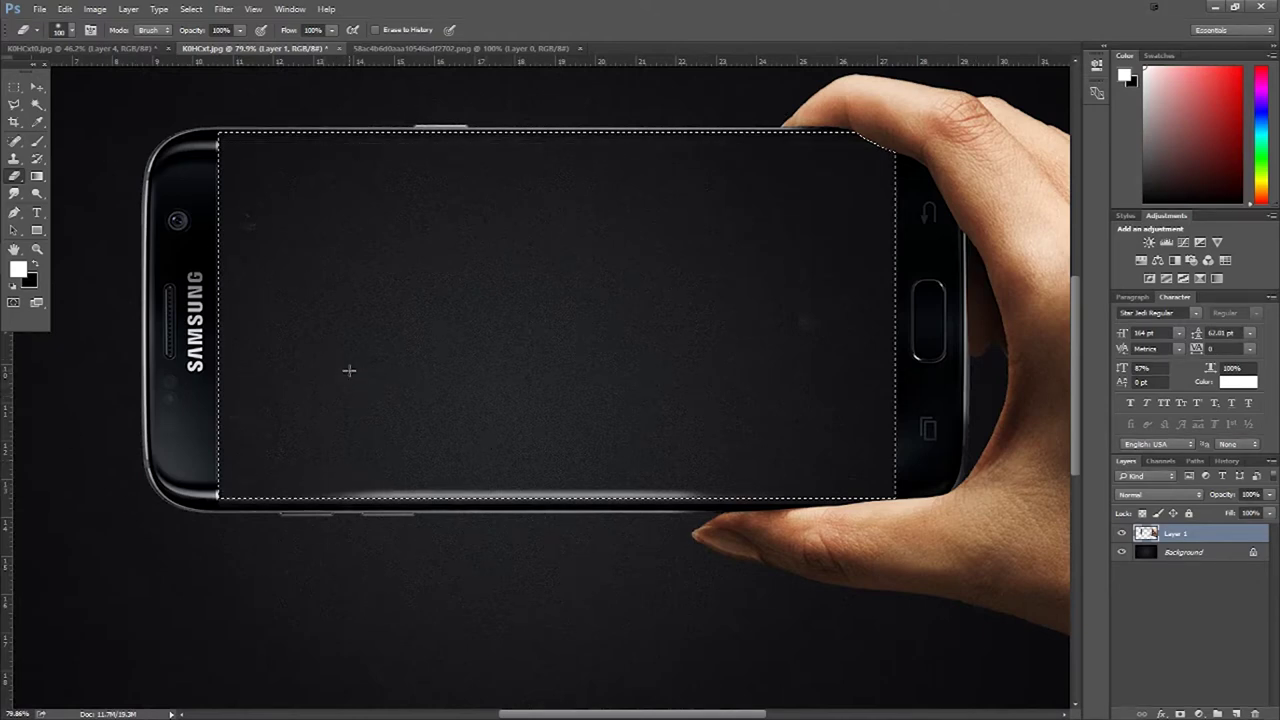
Step: Restore the screen selection and add a new empty Layer 2 above Layer 1
click(14, 104)
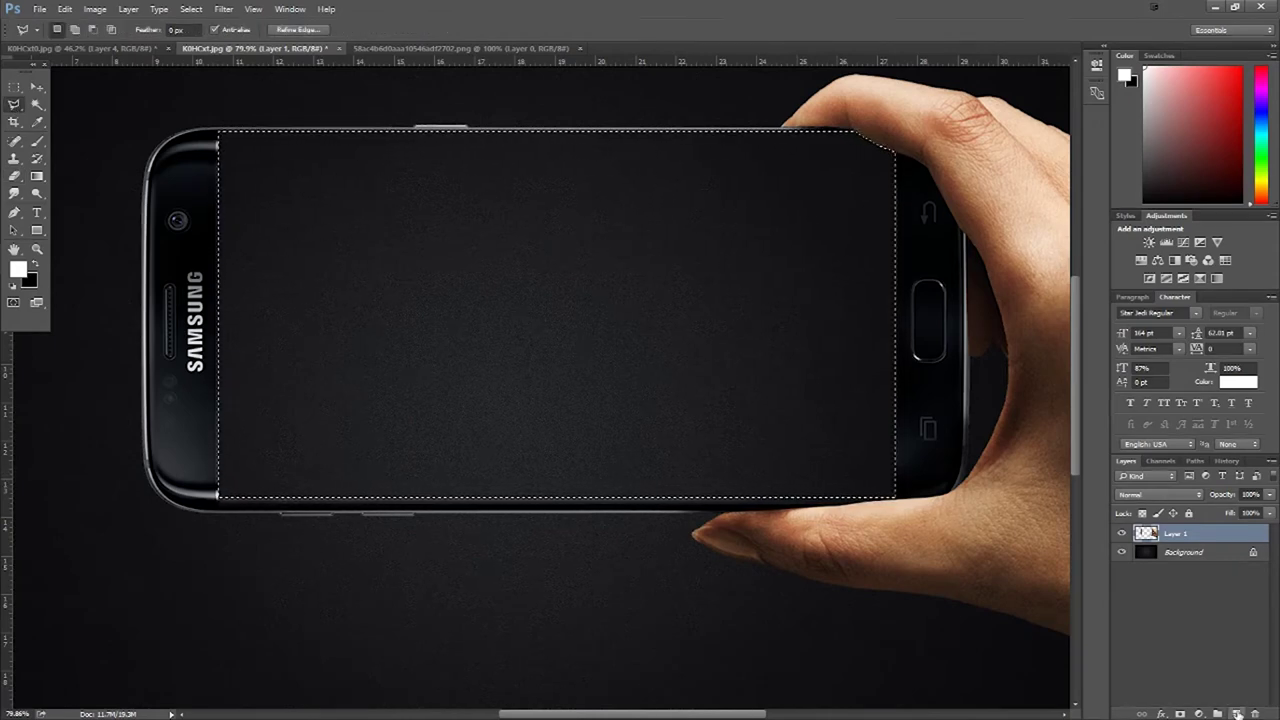
key(ctrl+d)
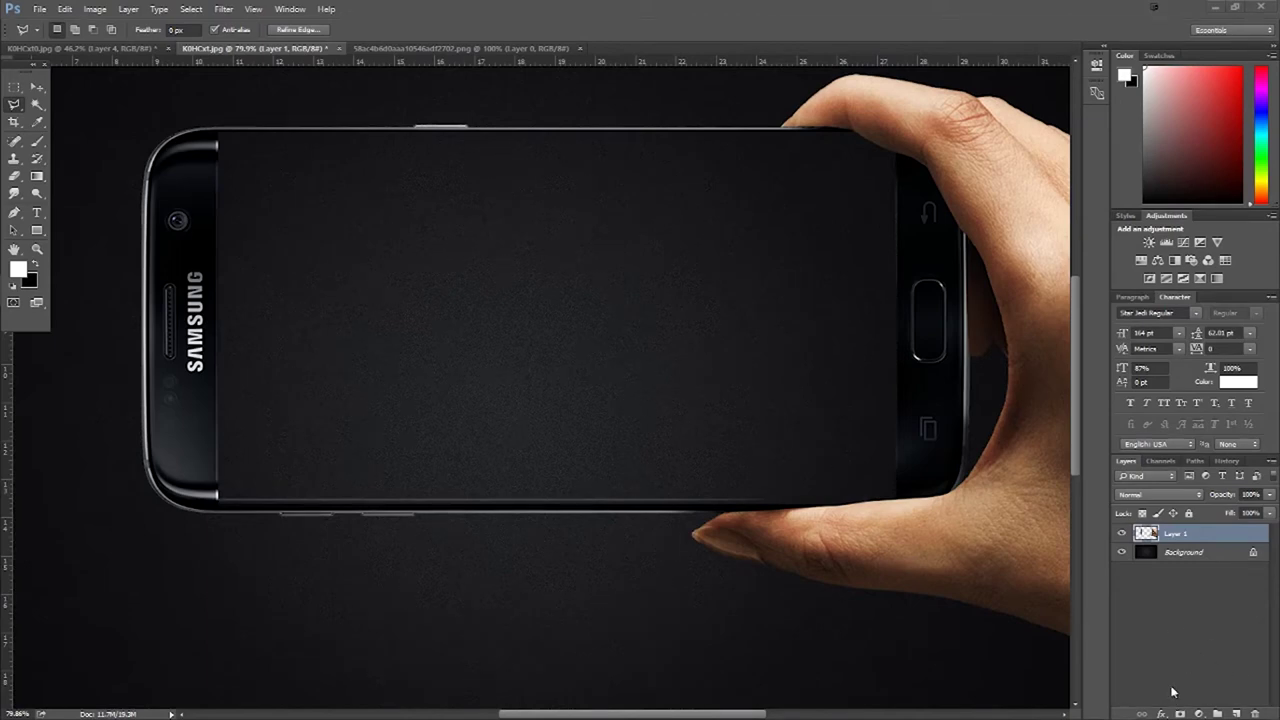
key(ctrl+shift+d)
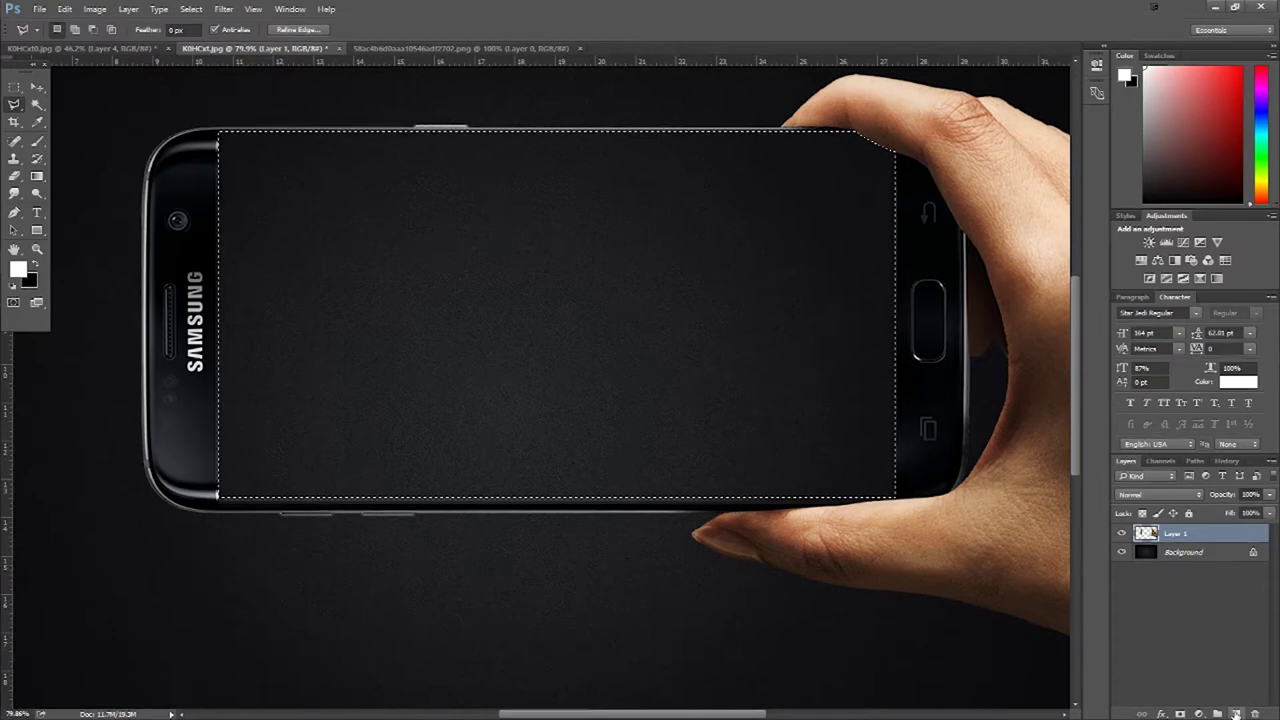
click(1238, 713)
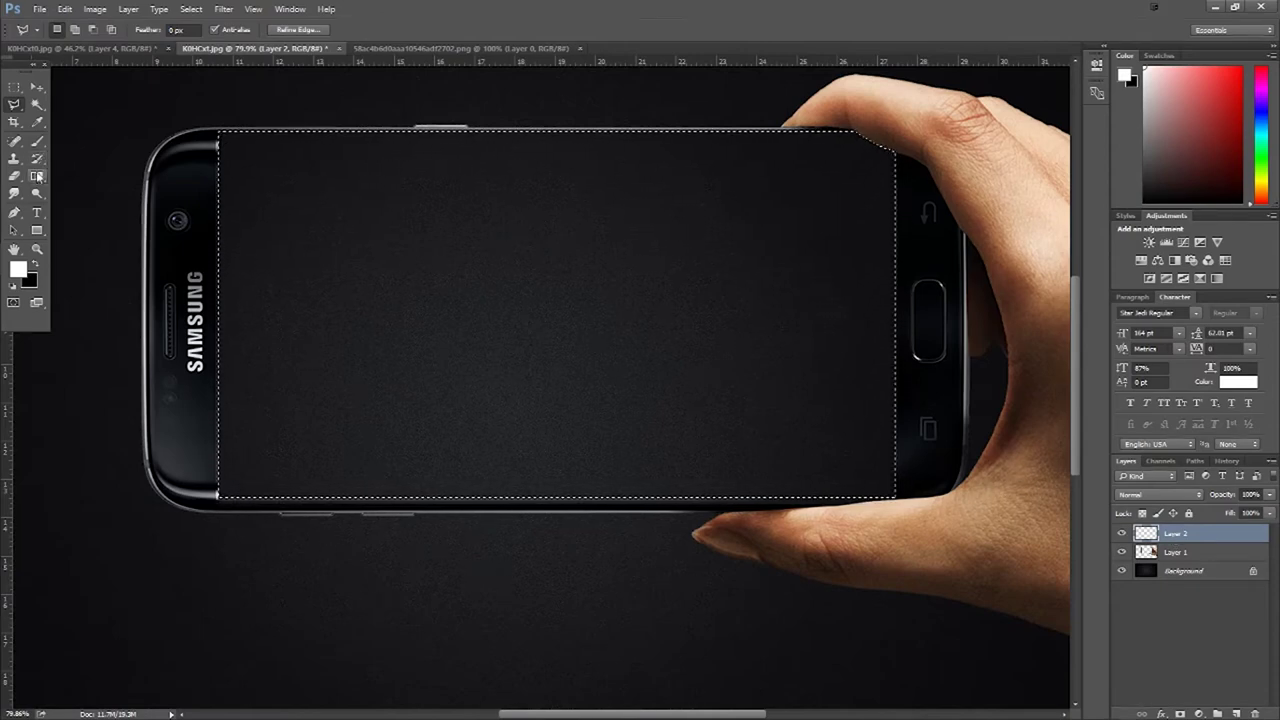
Step: Set white as the foreground colour and paint-bucket fill the phone-screen selection on Layer 2
drag(37, 176, 80, 174)
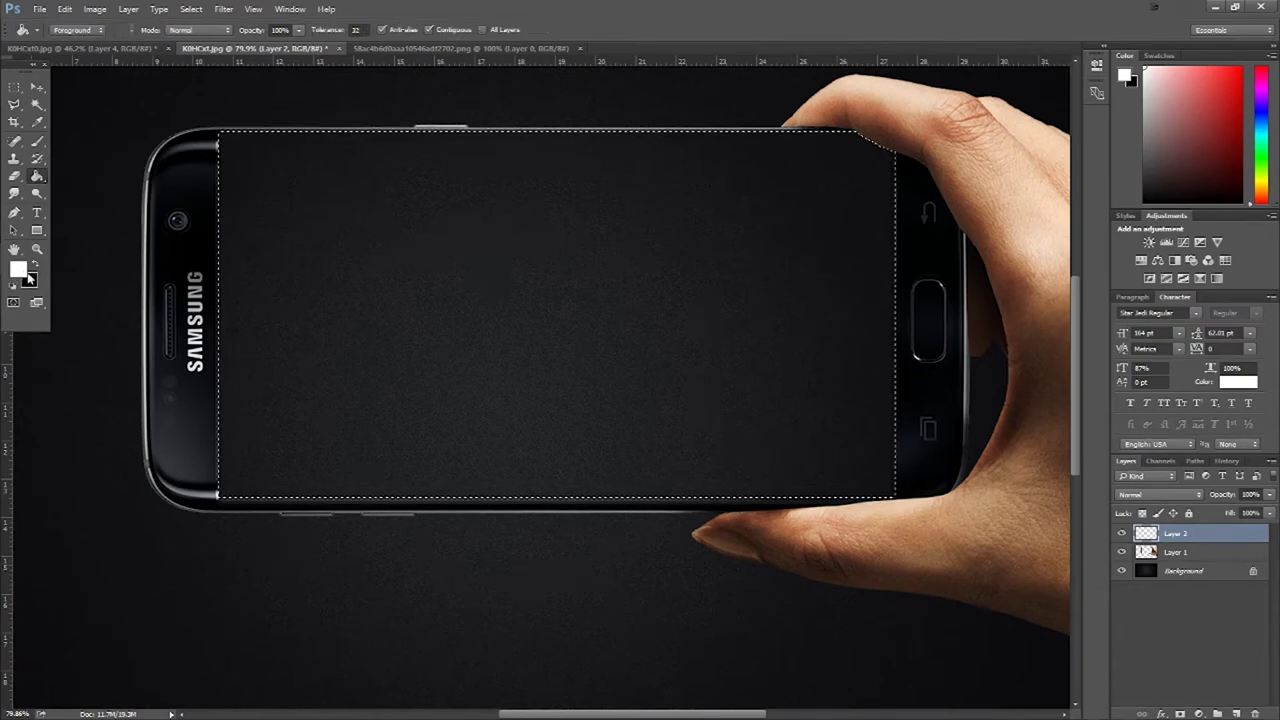
click(36, 267)
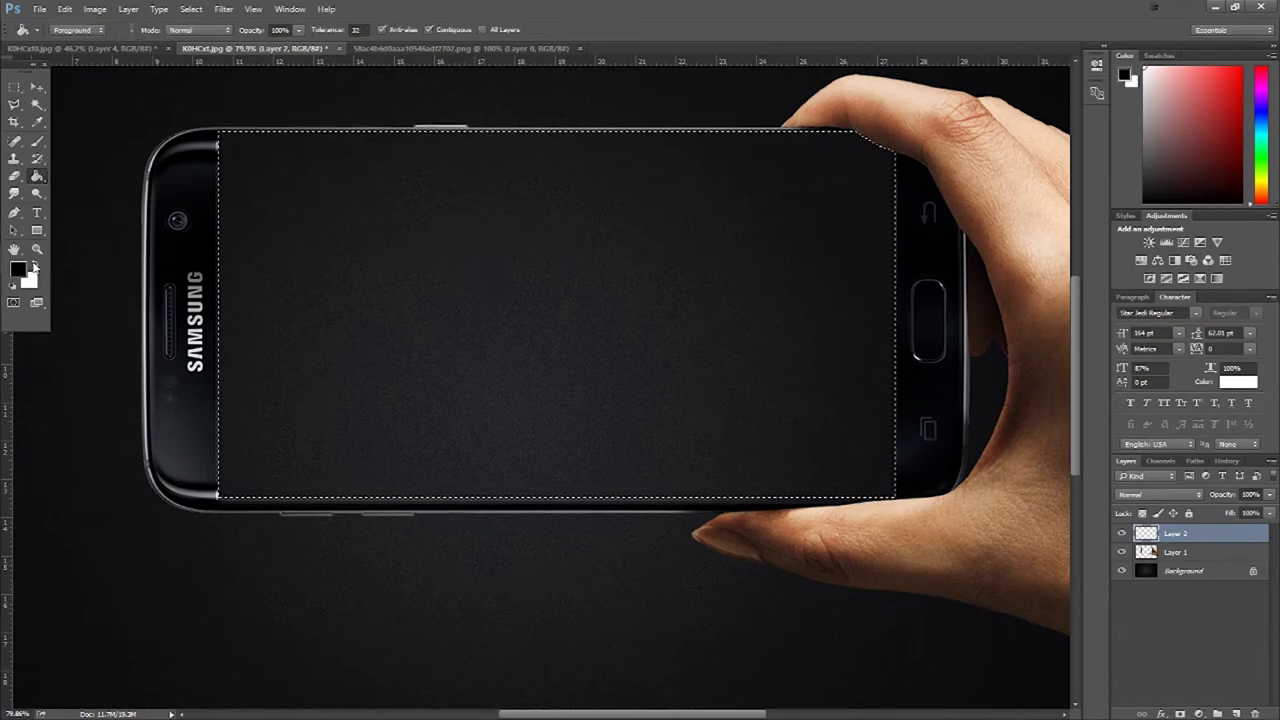
click(36, 267)
click(36, 267)
click(36, 267)
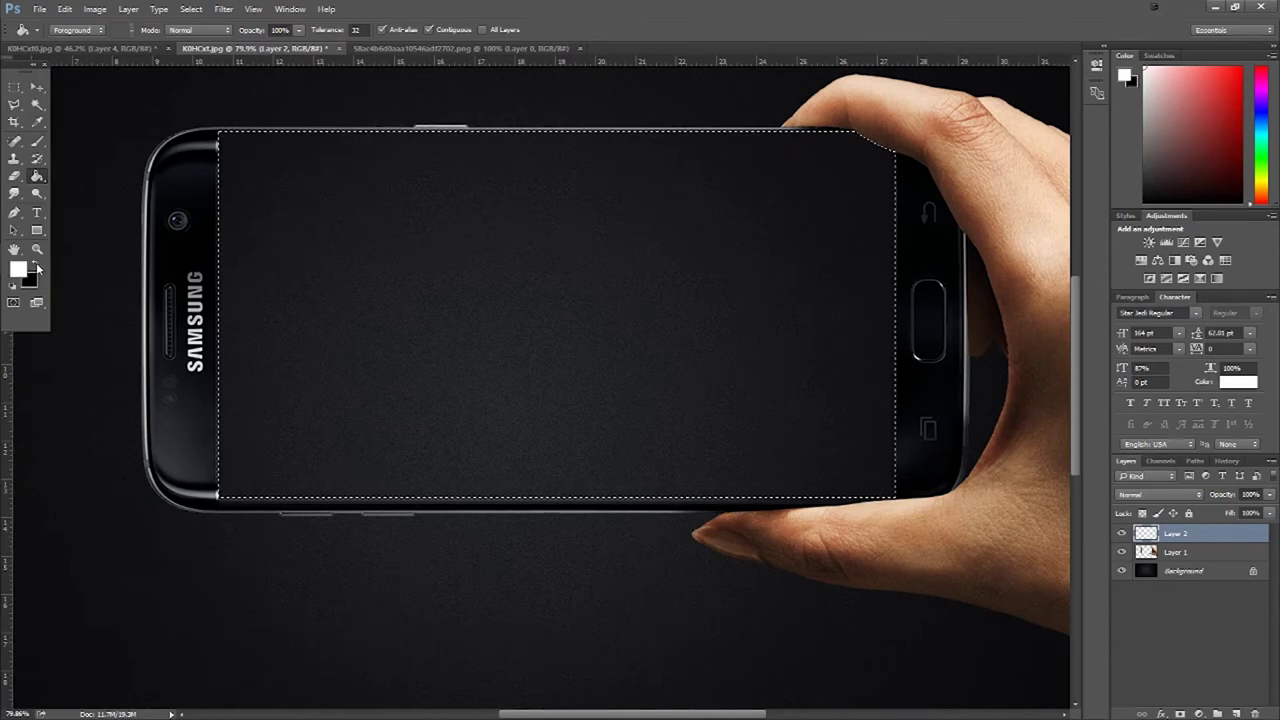
click(36, 267)
click(36, 267)
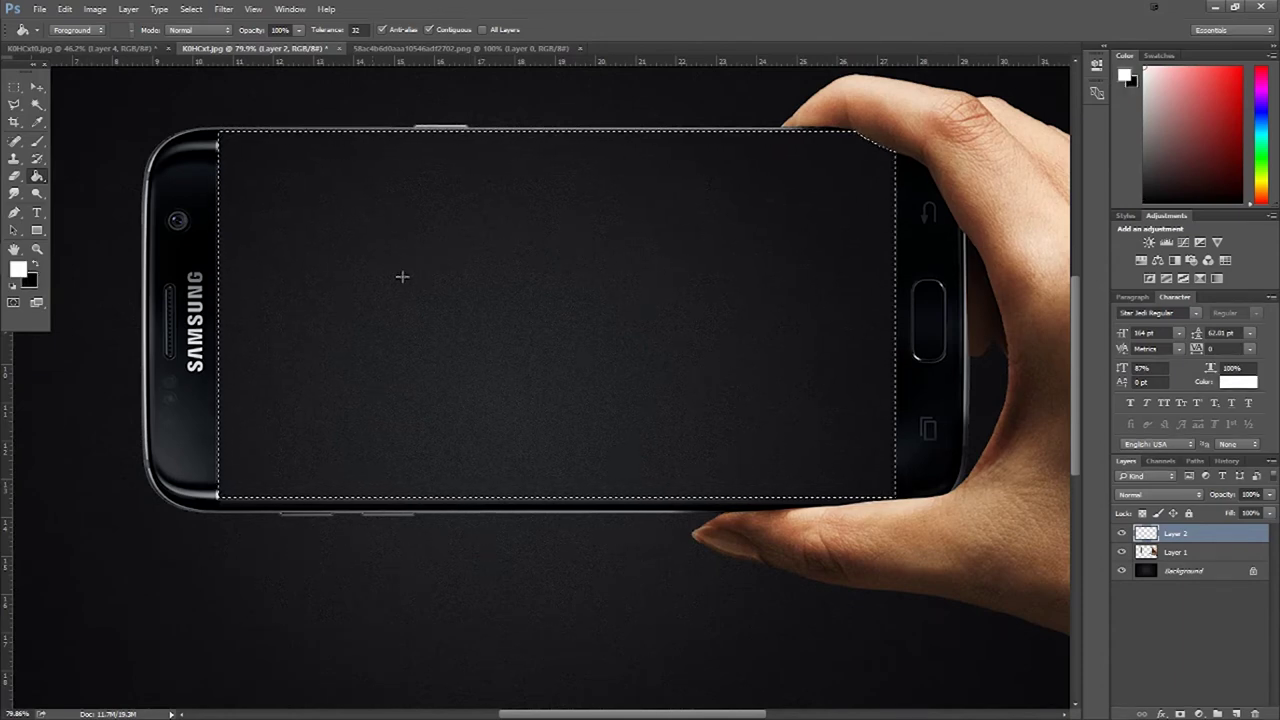
click(425, 239)
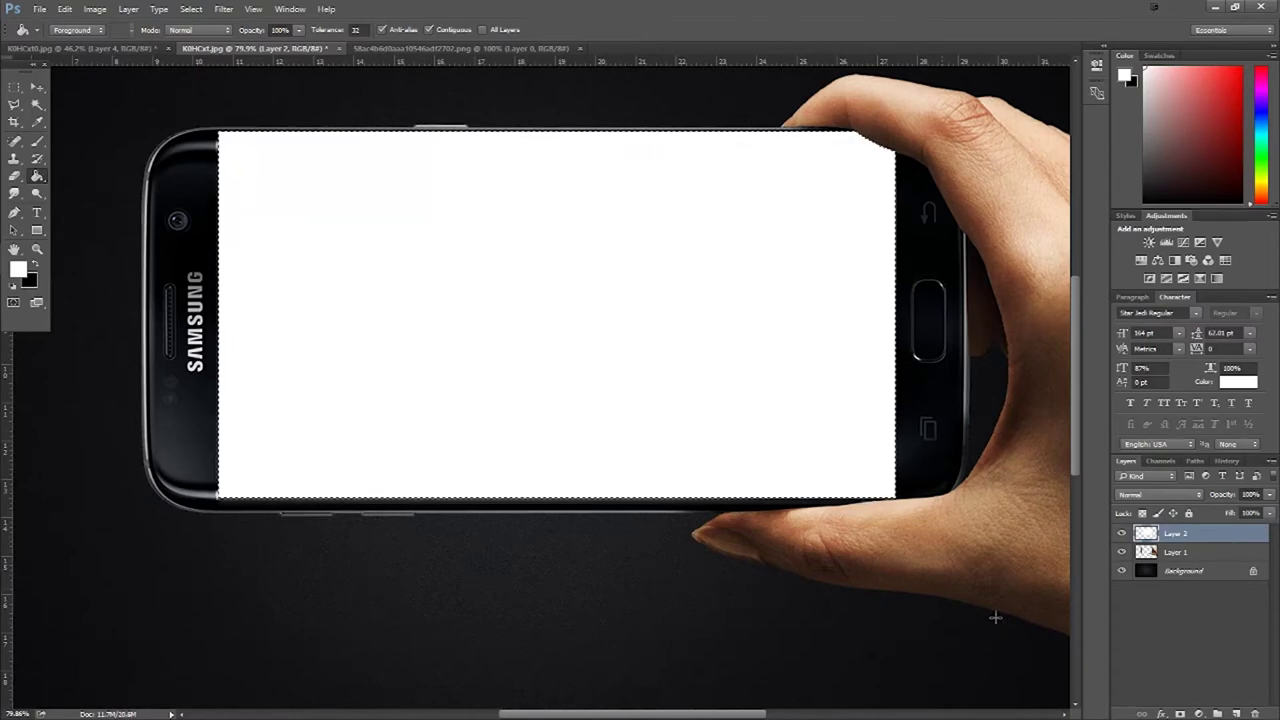
click(14, 110)
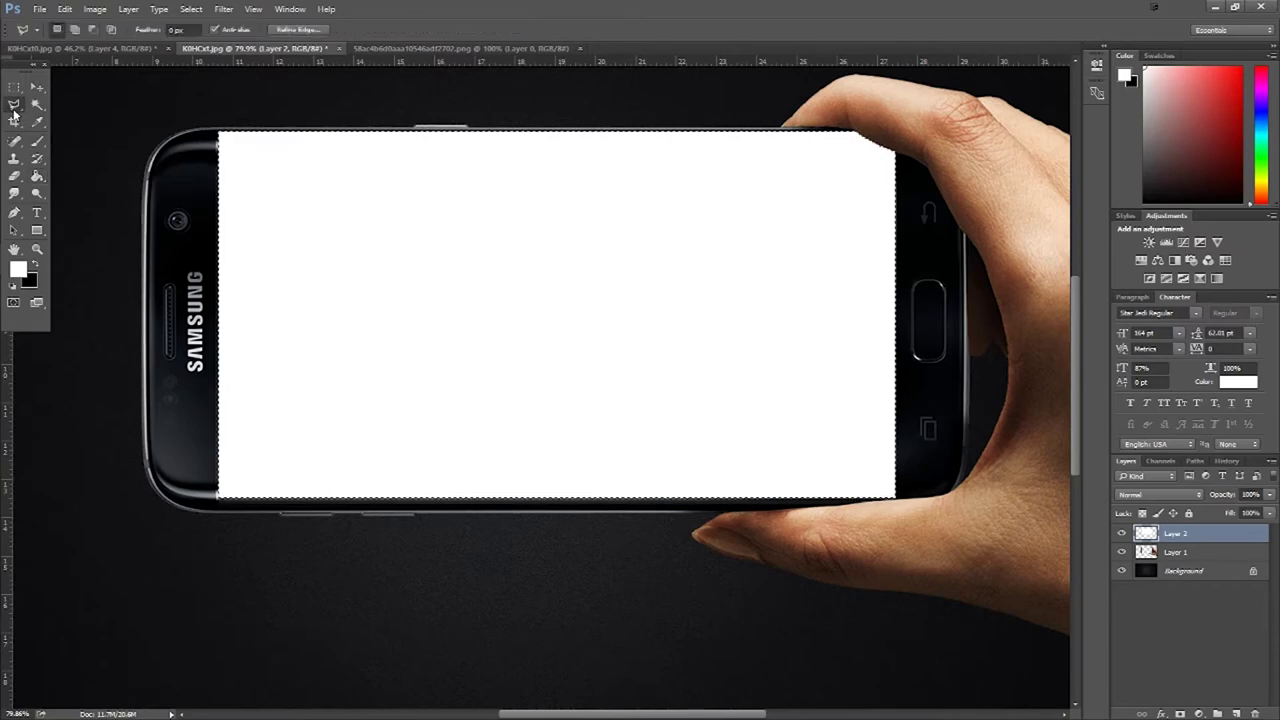
Step: Deselect the white screen and close the transparent 58ac…png phone document
click(251, 105)
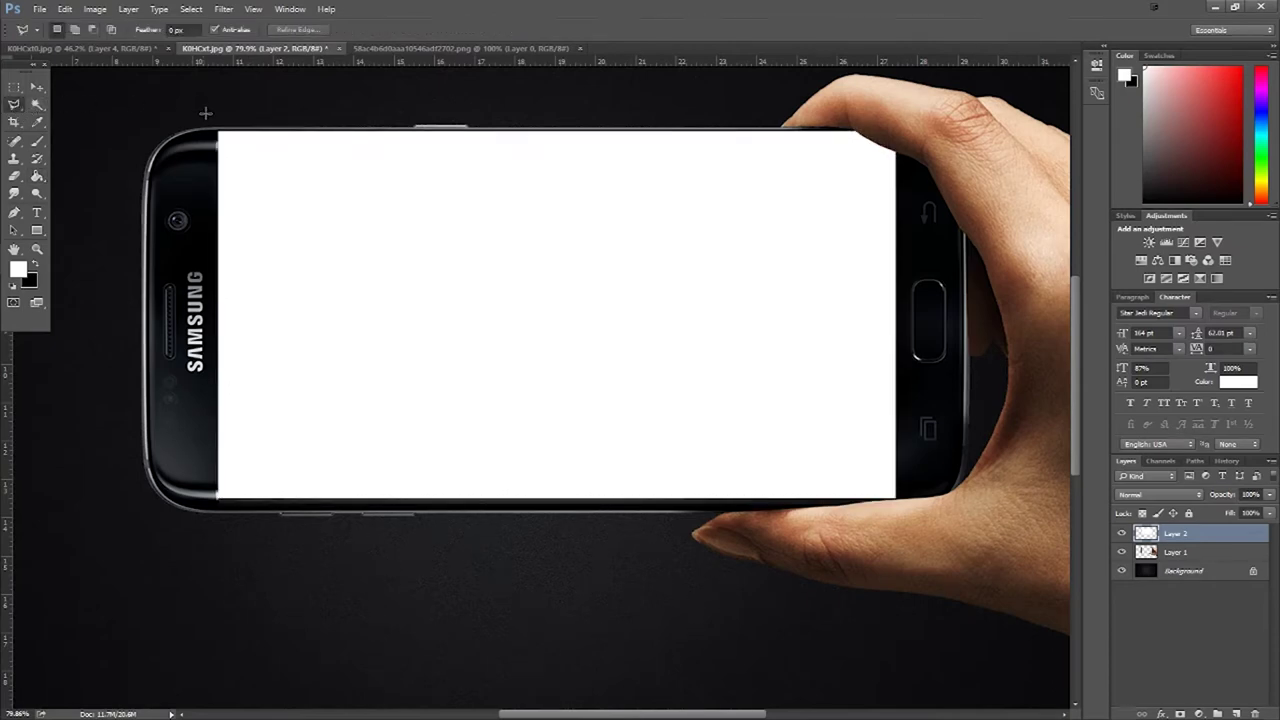
click(36, 106)
click(16, 106)
click(400, 48)
click(580, 48)
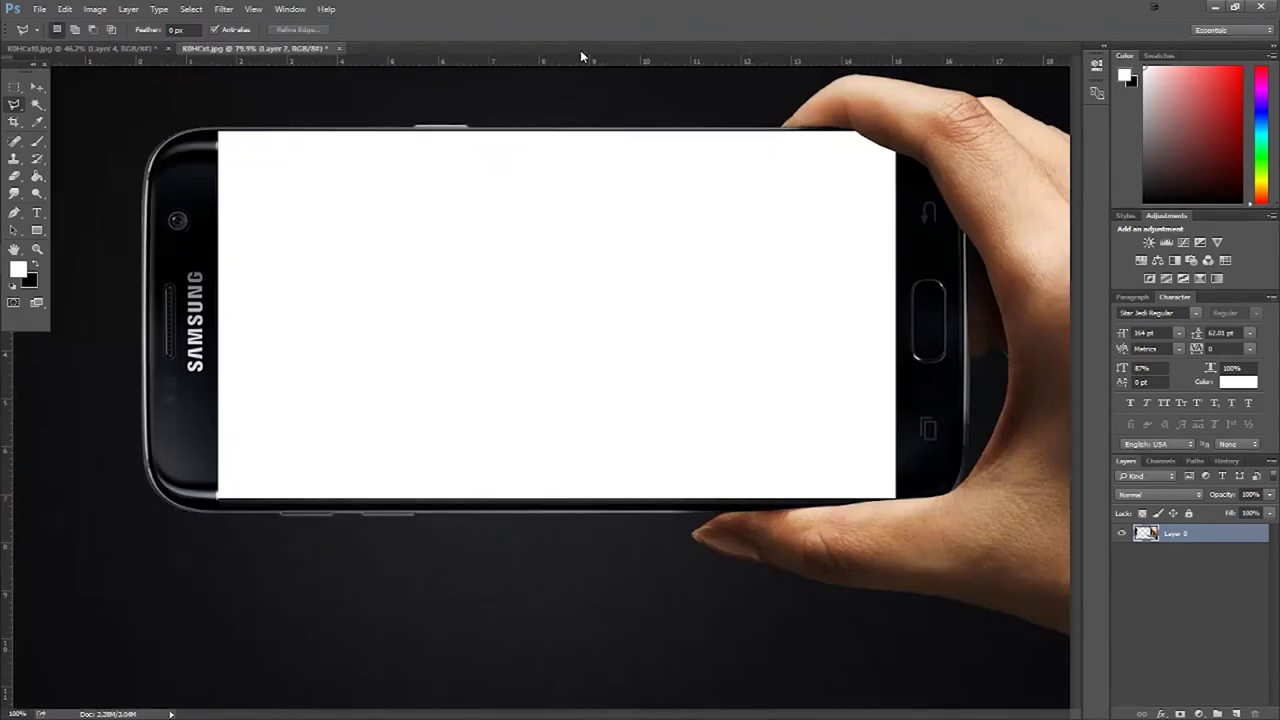
Step: Open the forest waterfall wallpaper from the #3 folder as a new document
click(40, 9)
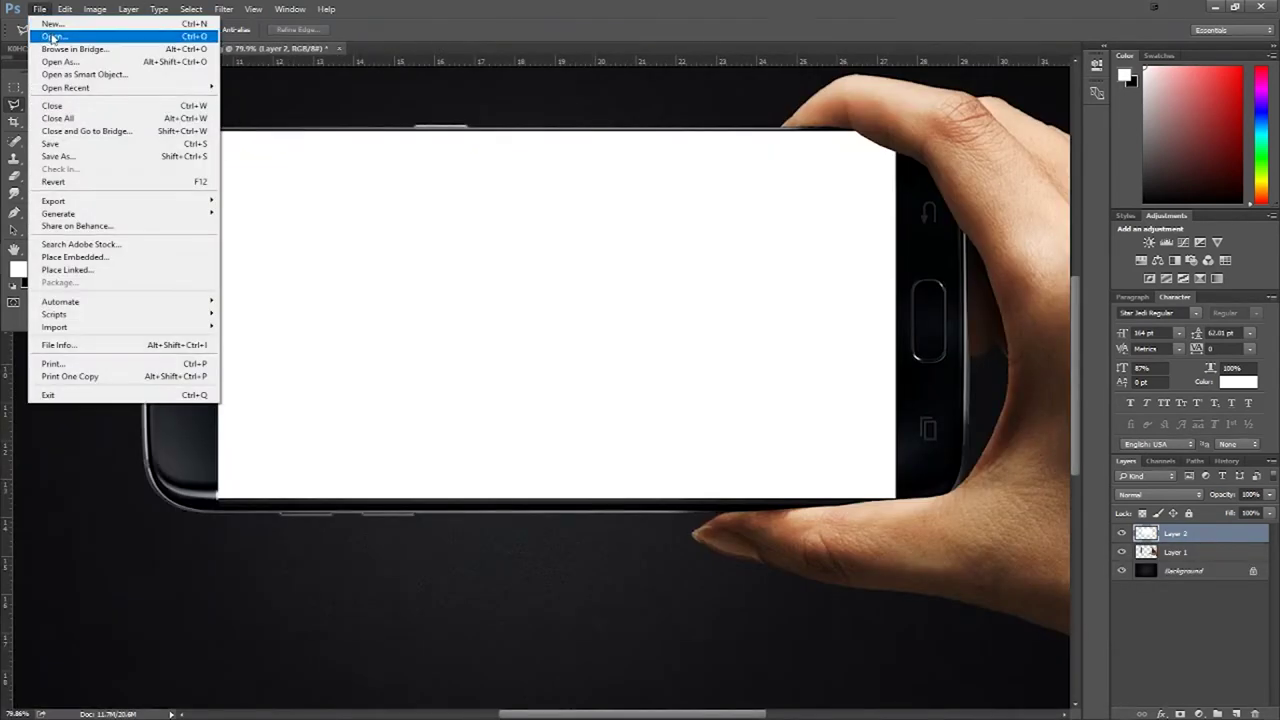
click(53, 36)
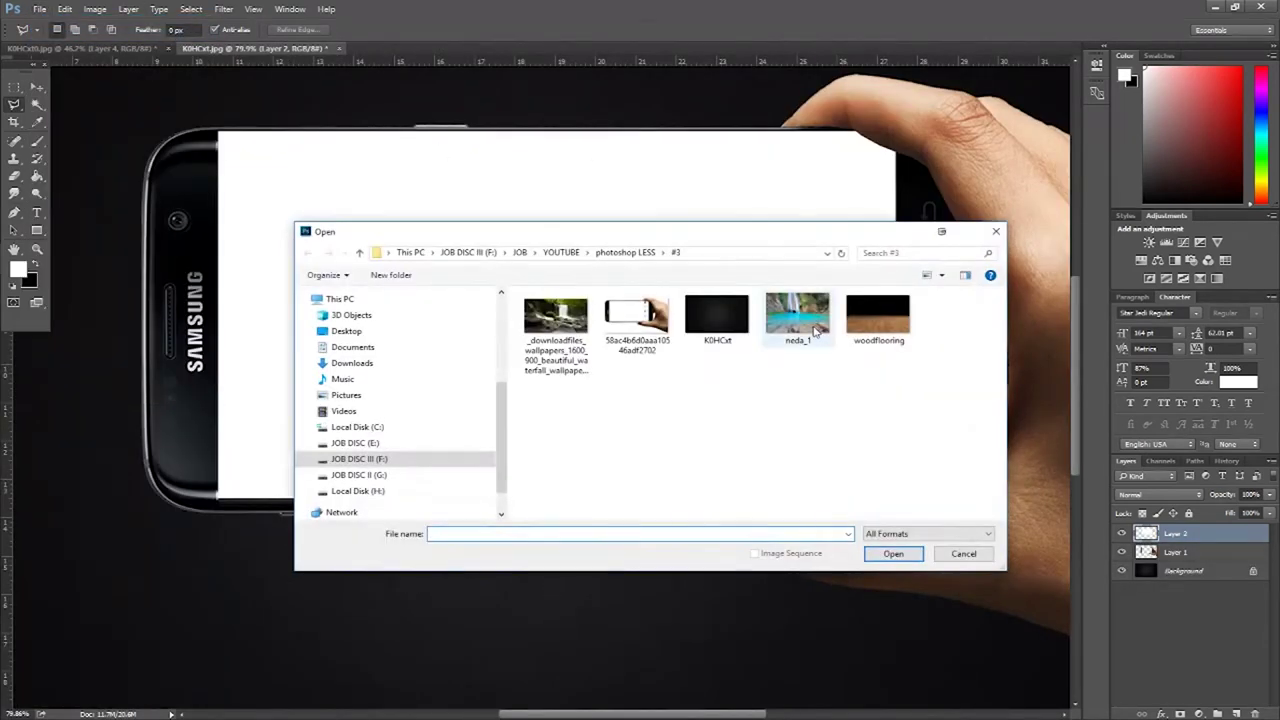
click(545, 325)
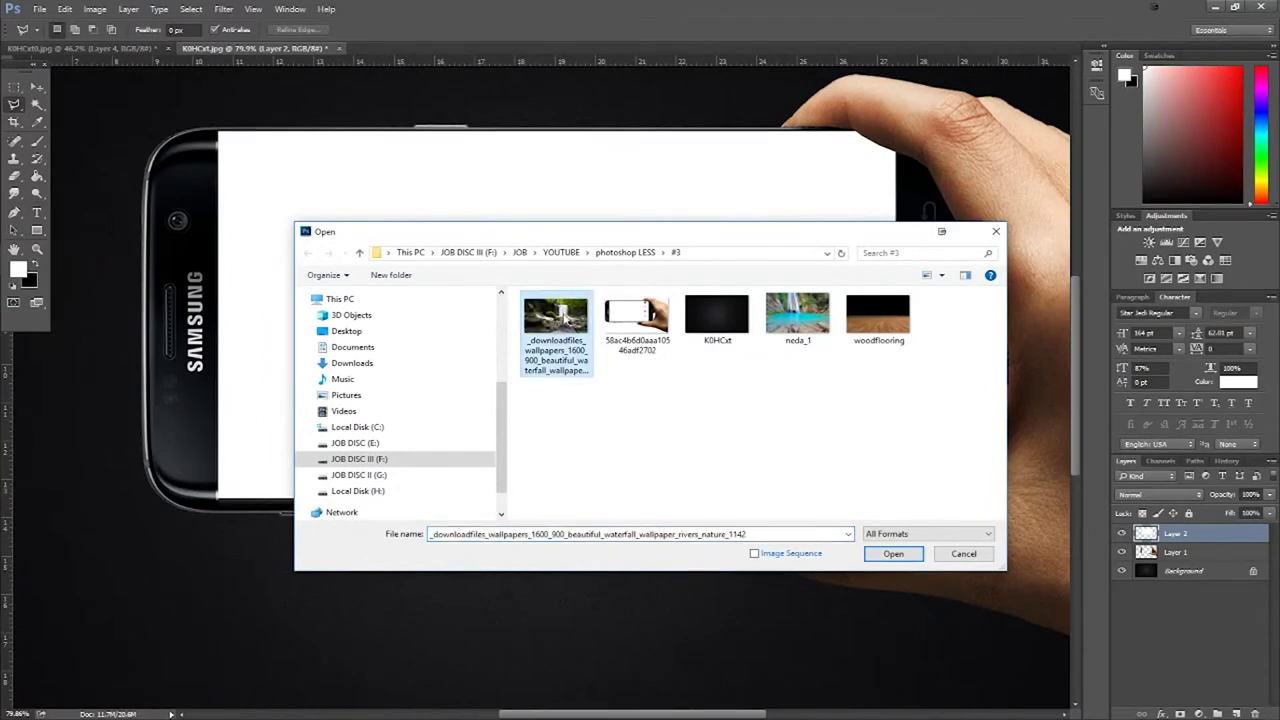
double_click(565, 322)
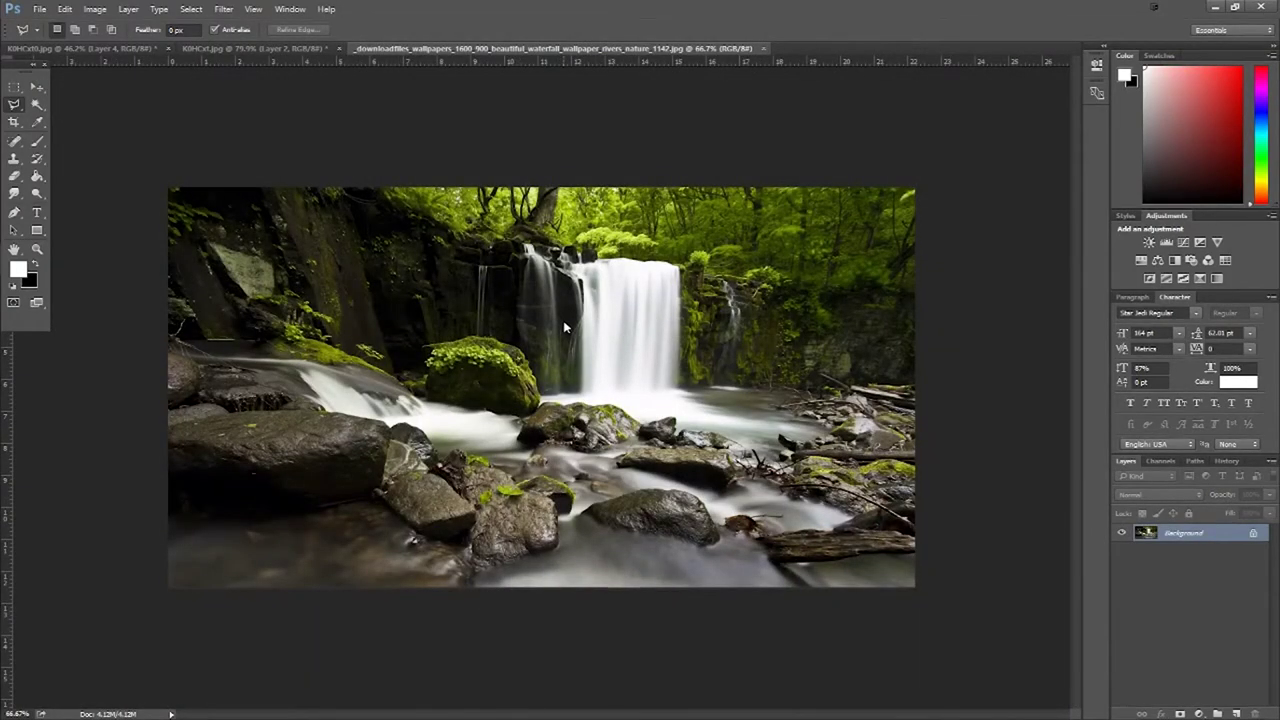
Step: Unlock the waterfall Background as Layer 0 and drag it into the phone document as Layer 3
click(36, 89)
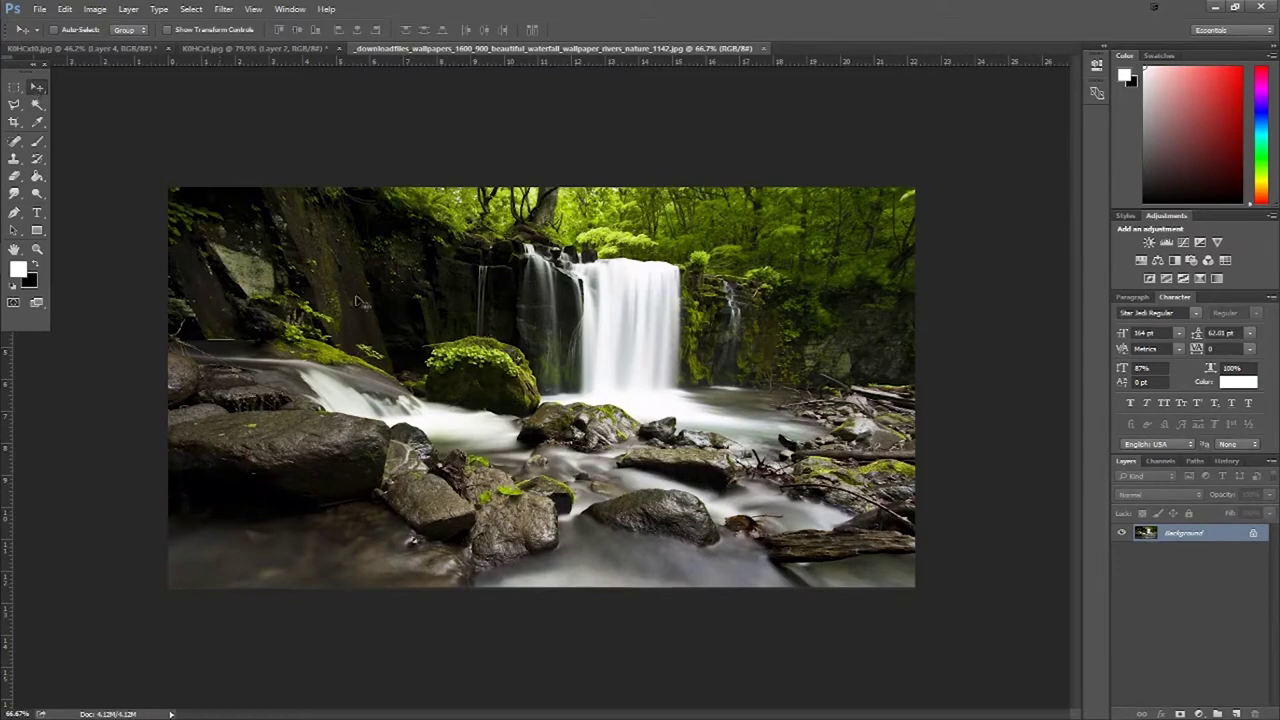
click(1253, 533)
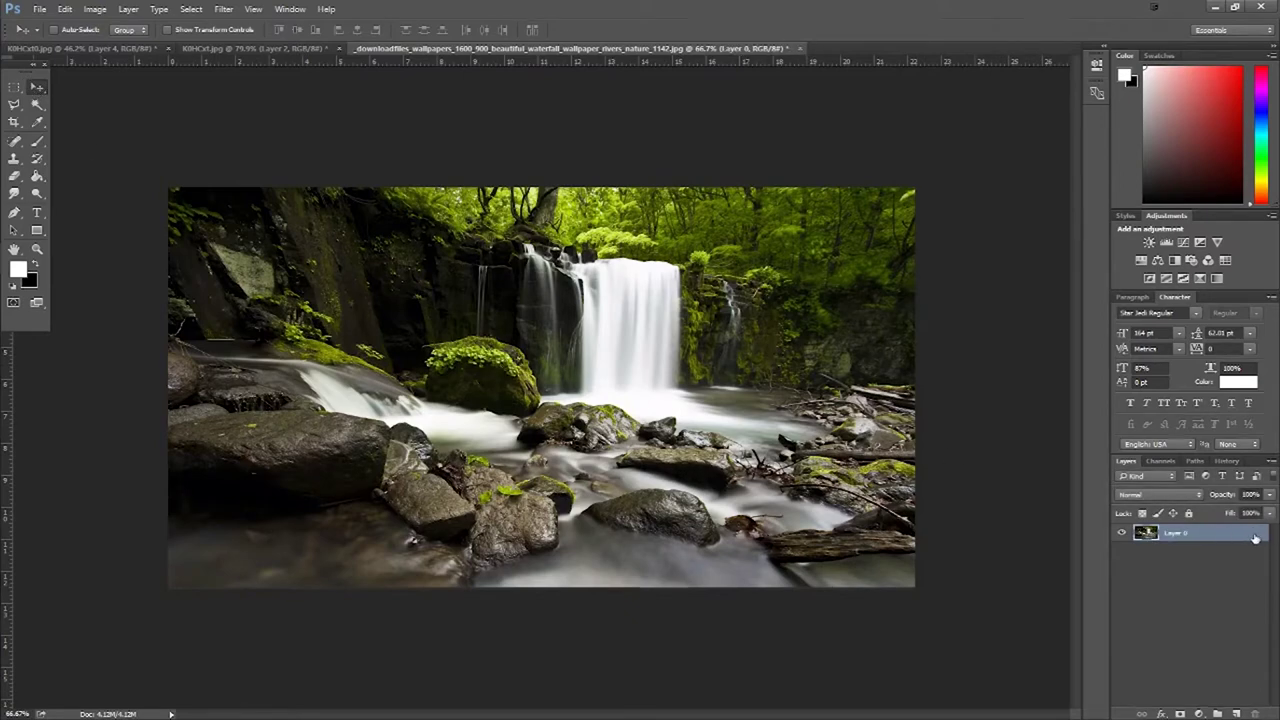
mouse_move(656, 475)
mouse_down()
mouse_move(238, 52)
mouse_move(400, 289)
mouse_up()
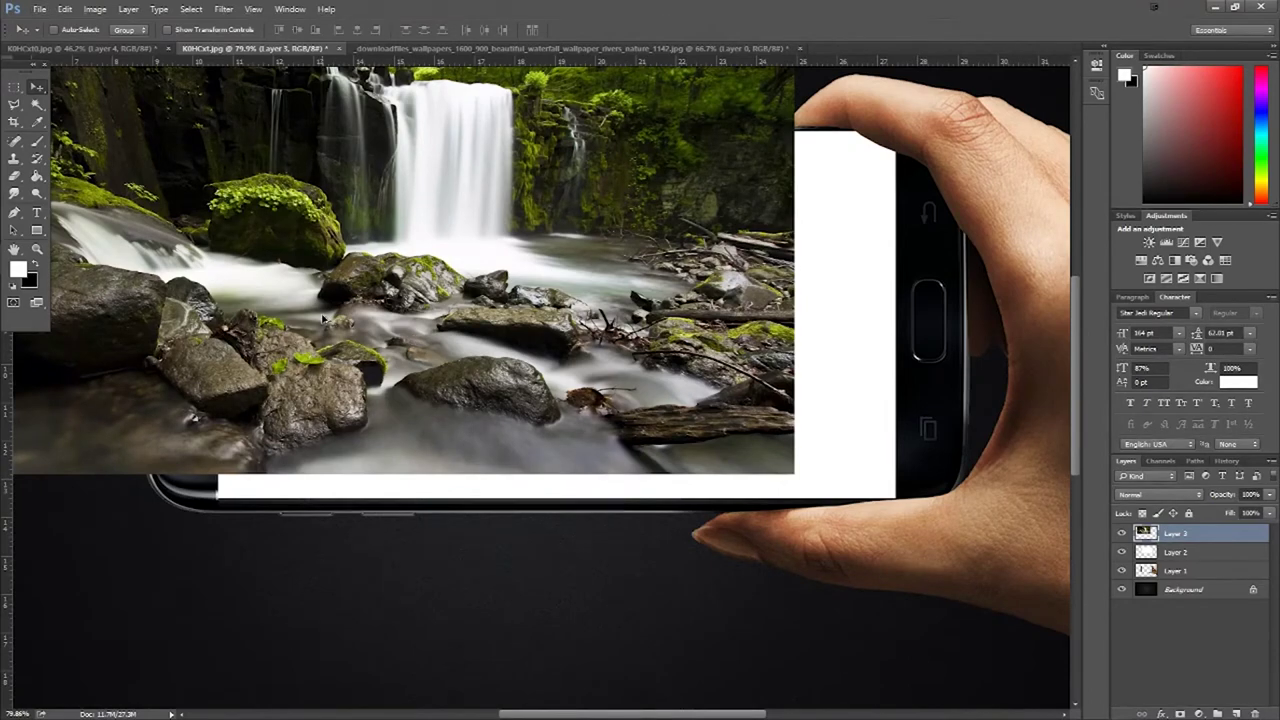
Step: Inspect the waterfall layer's outline and its distances to the canvas edges
scroll(323, 318, down, 2)
scroll(323, 318, down, 2)
scroll(323, 318, down, 2)
scroll(323, 318, down, 1)
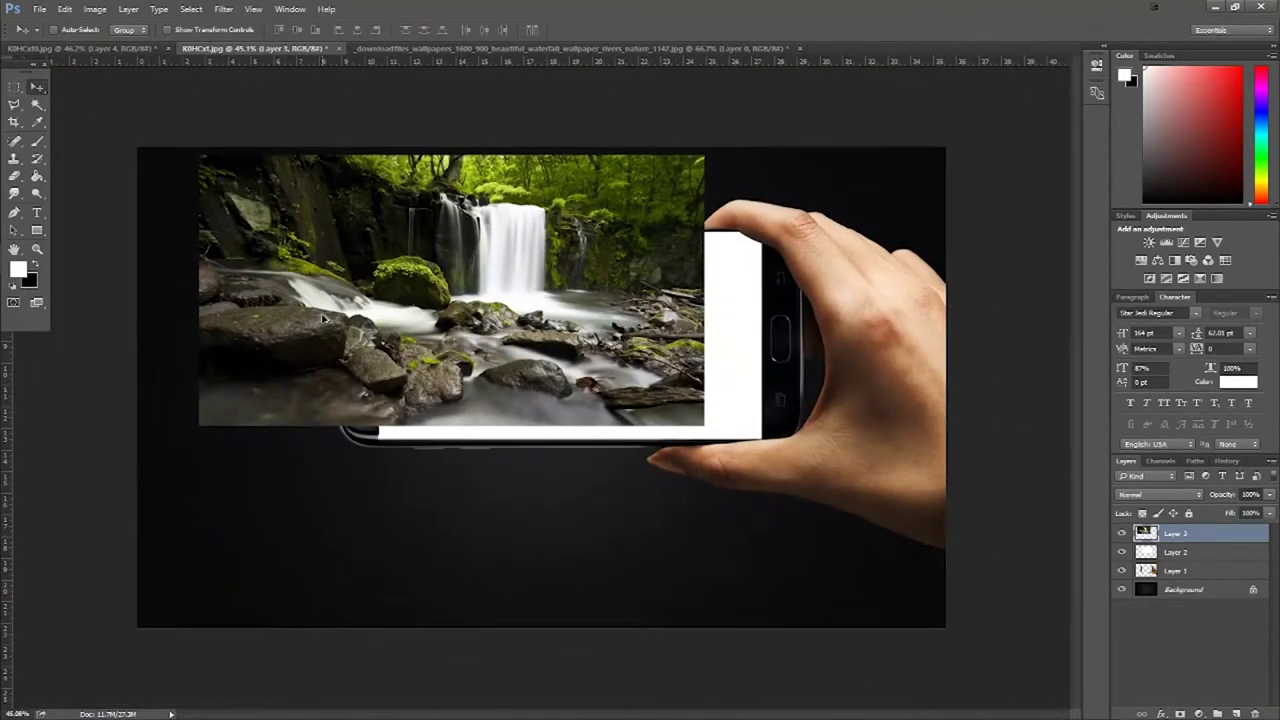
scroll(323, 318, down, 1)
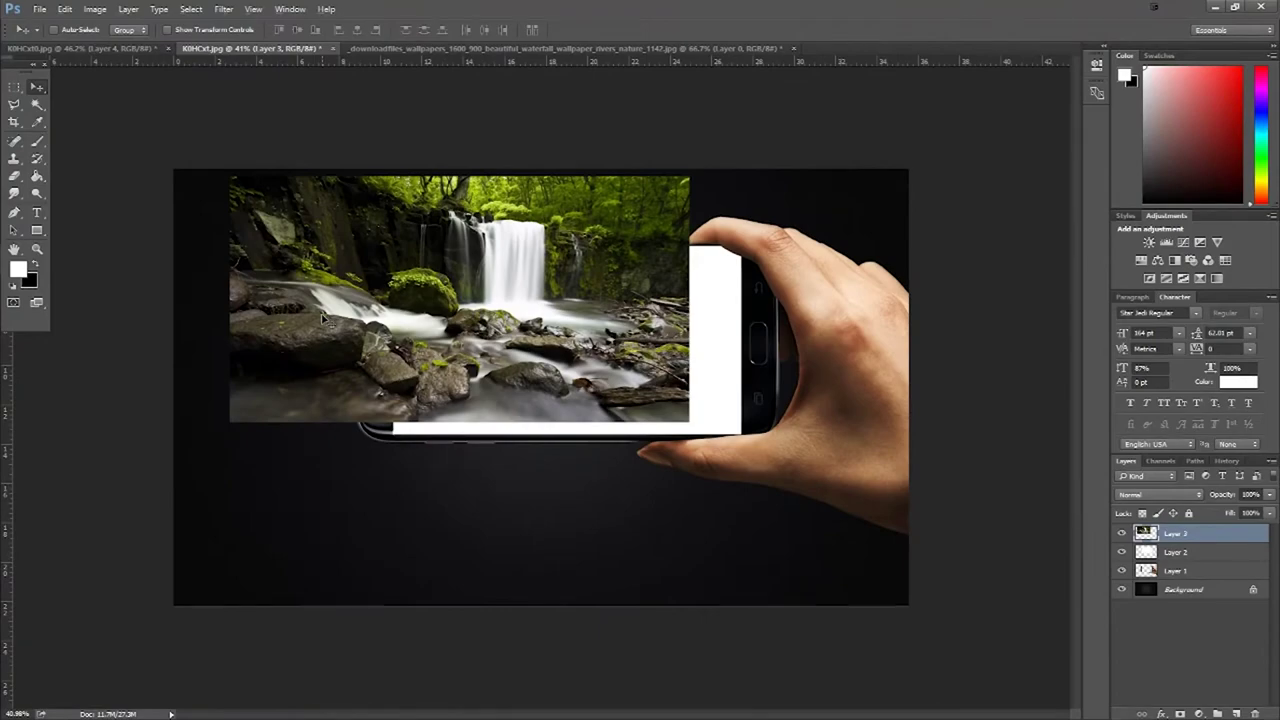
scroll(323, 318, up, 1)
scroll(323, 318, up, 1)
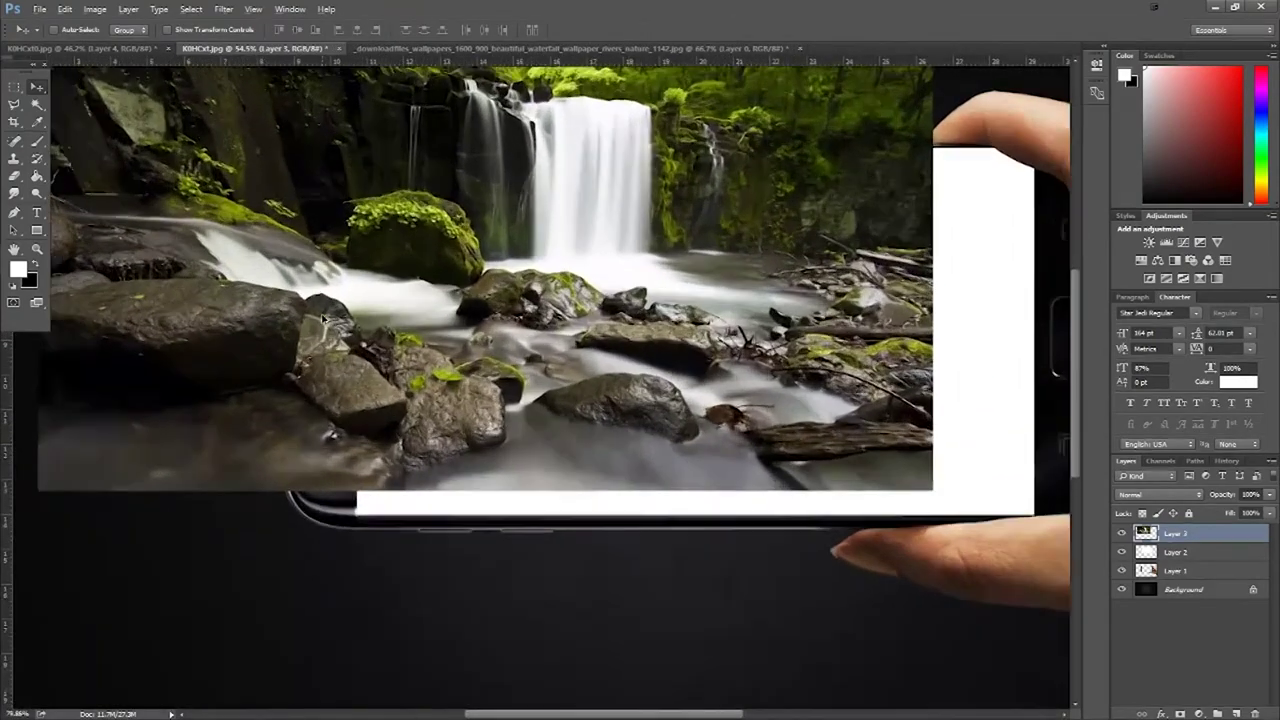
scroll(323, 318, up, 2)
scroll(323, 318, up, 1)
scroll(323, 318, down, 2)
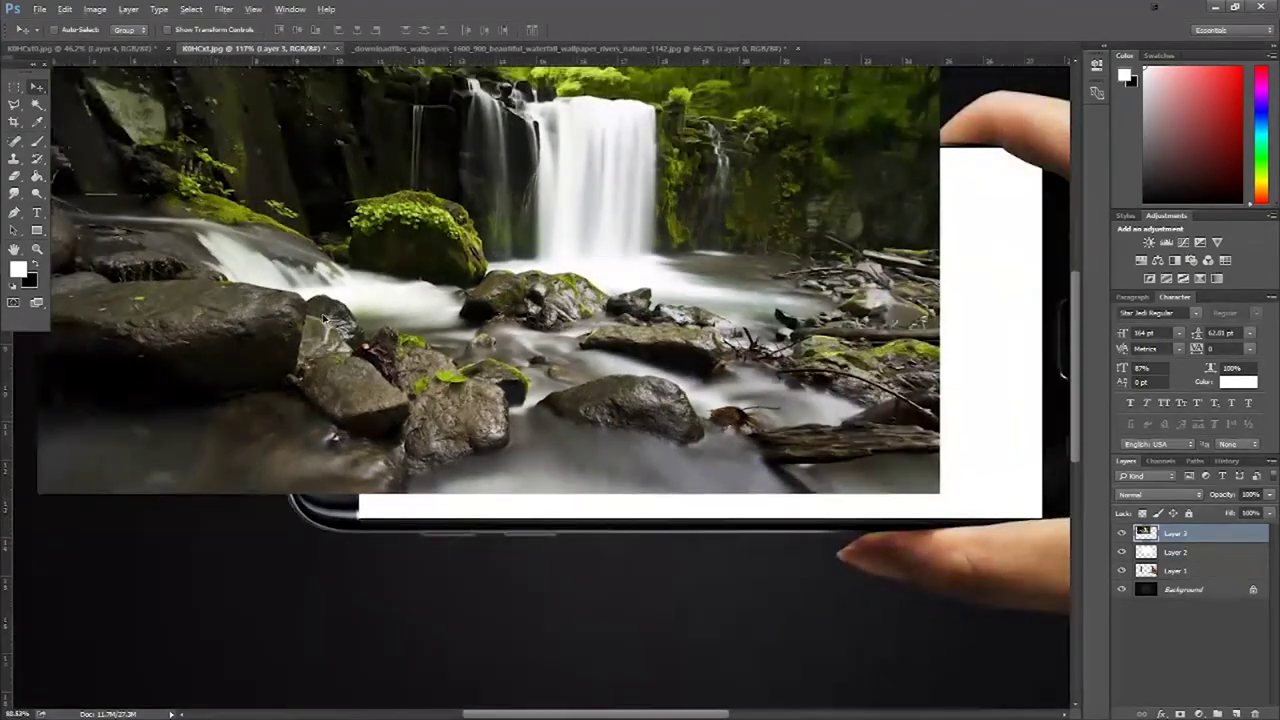
scroll(323, 318, down, 2)
scroll(323, 318, up, 1)
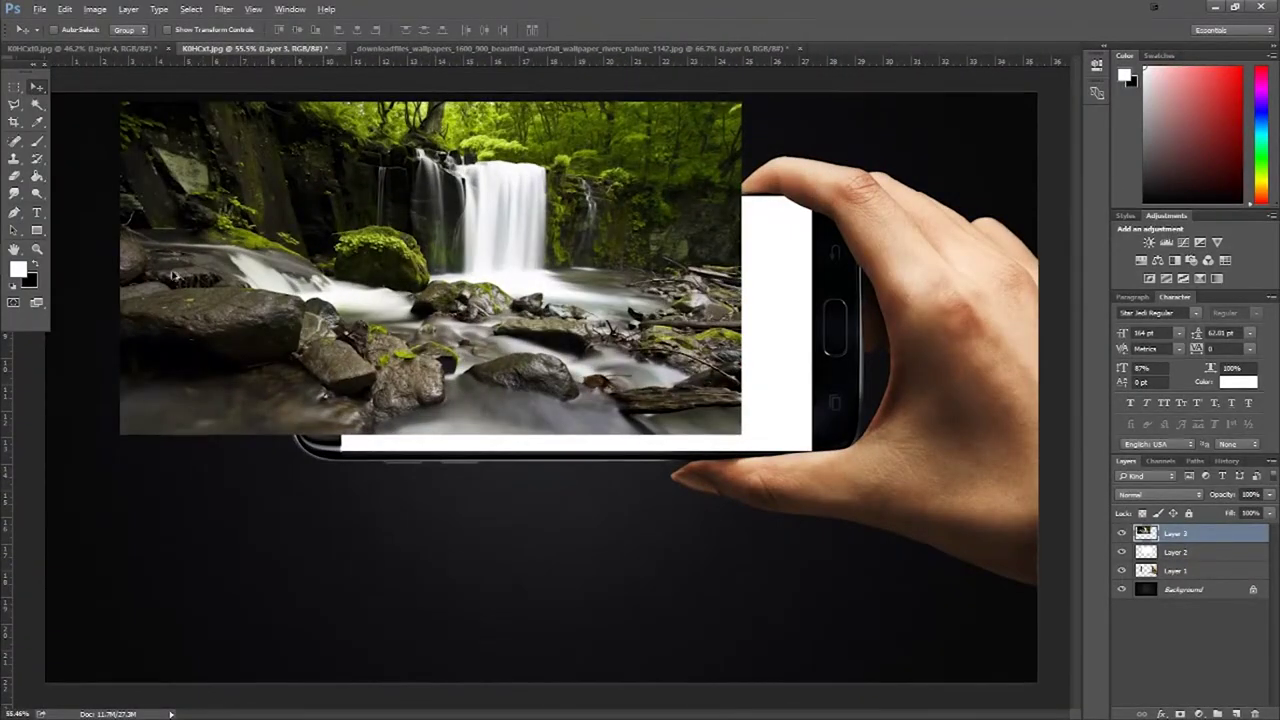
scroll(265, 258, down, 1)
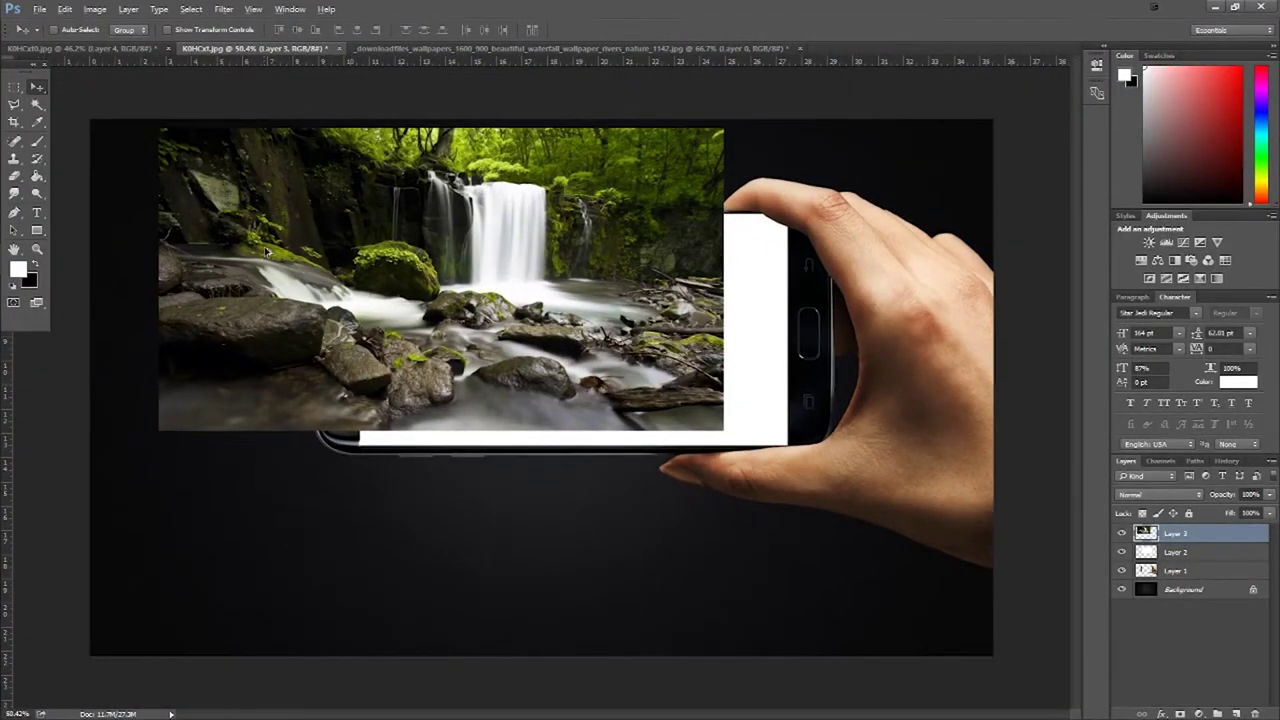
scroll(266, 250, up, 1)
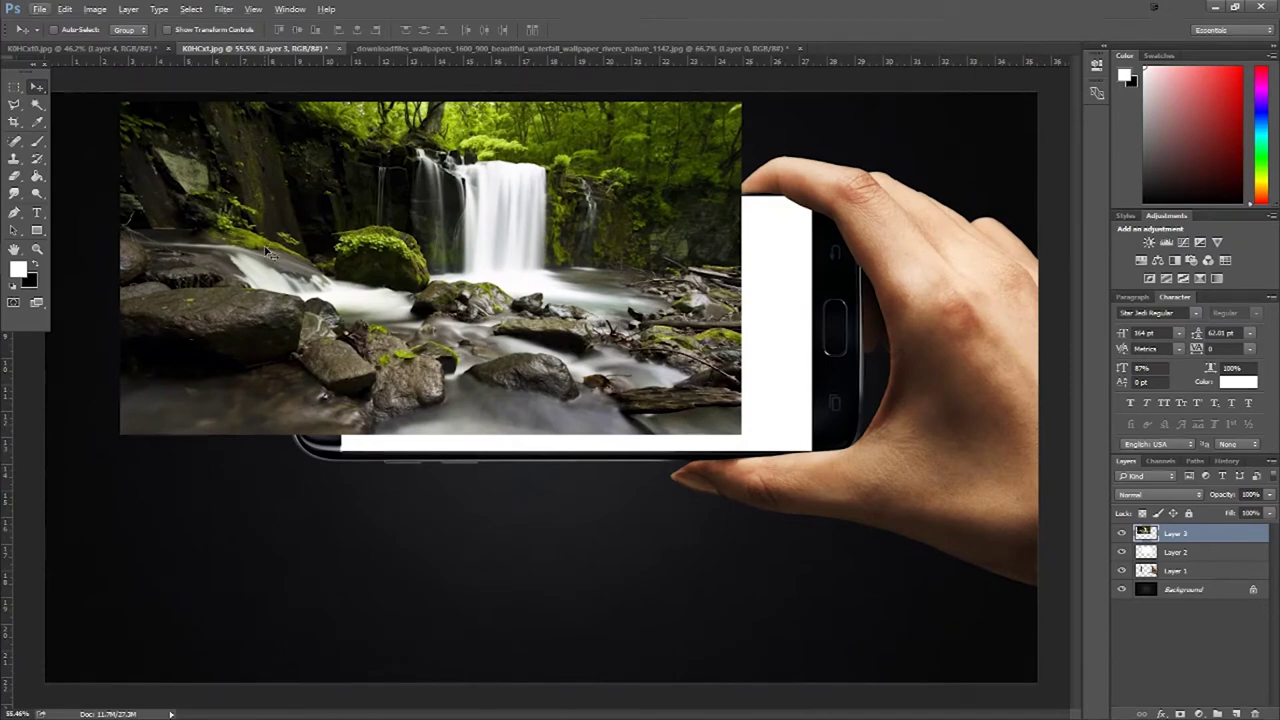
scroll(362, 243, up, 2)
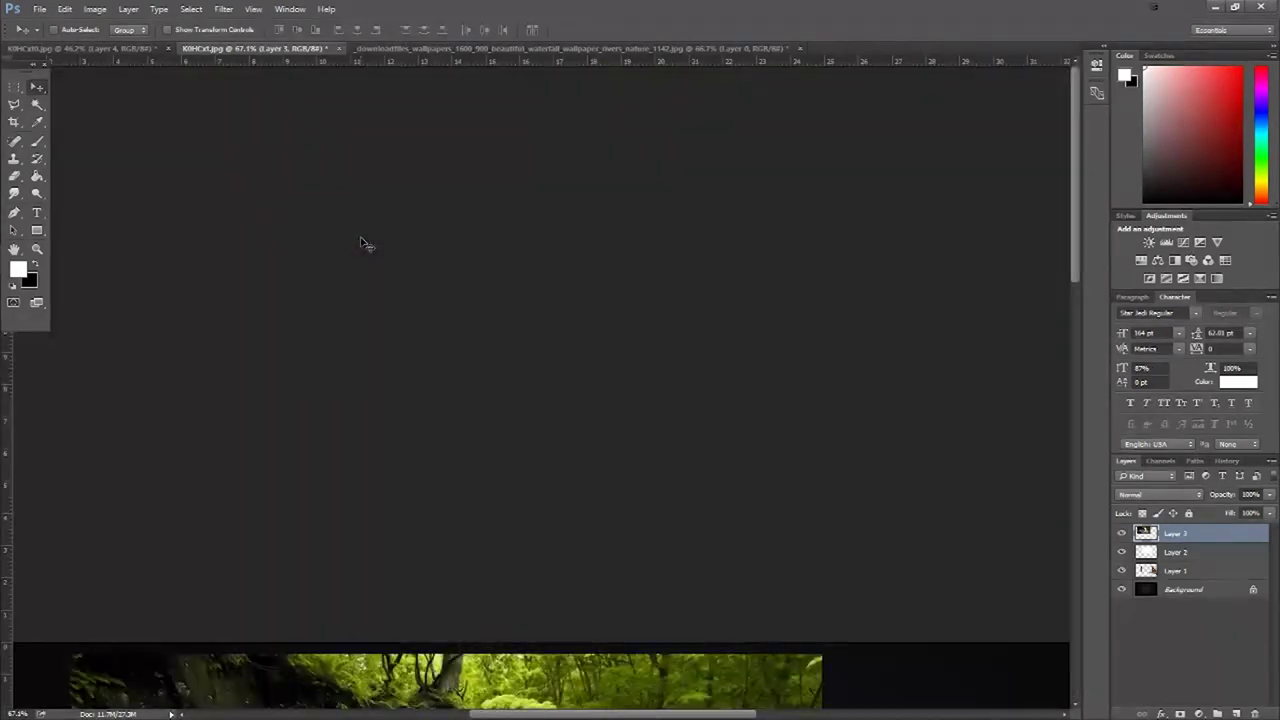
scroll(362, 243, down, 5)
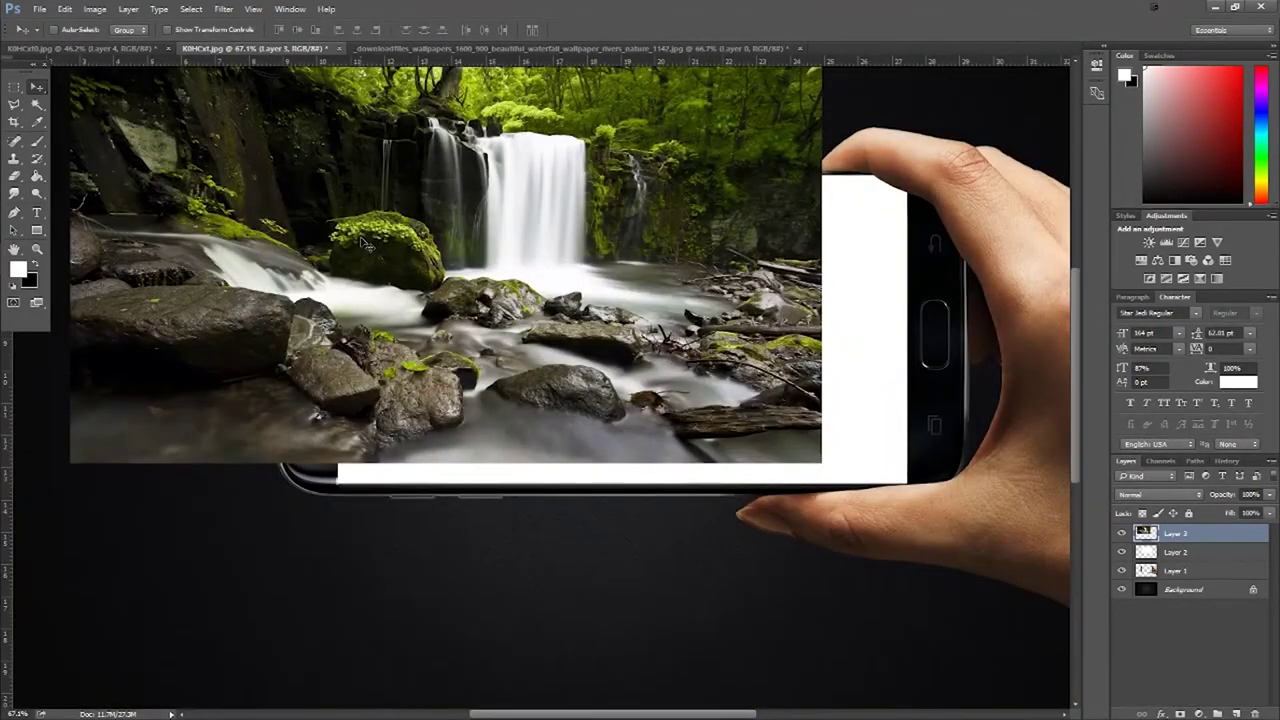
scroll(343, 247, down, 2)
key(ctrl)
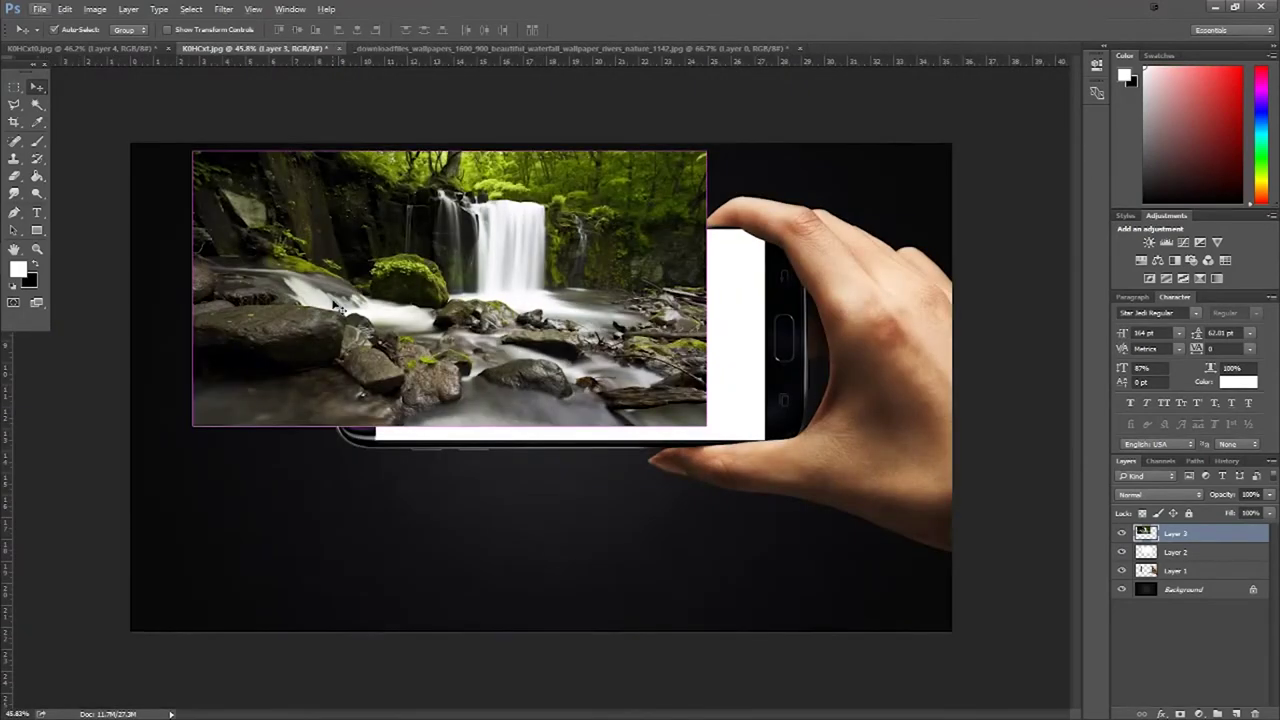
scroll(585, 461, up, 2)
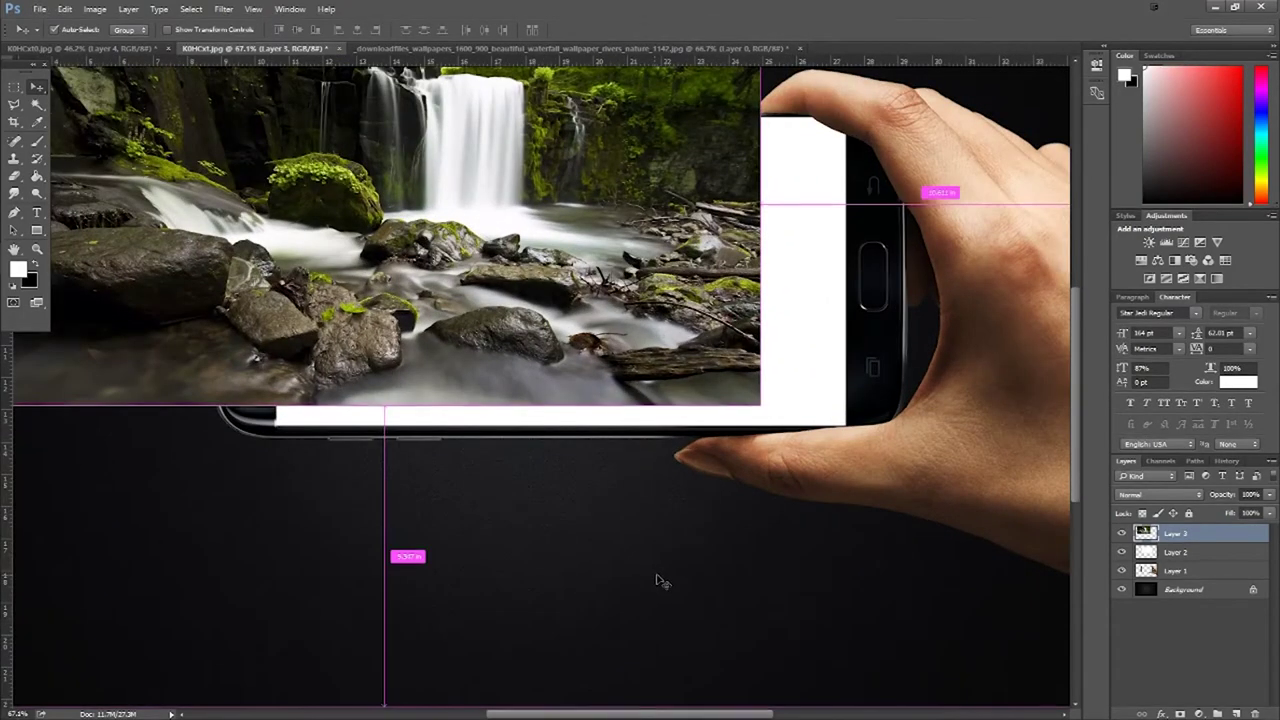
key(ctrl)
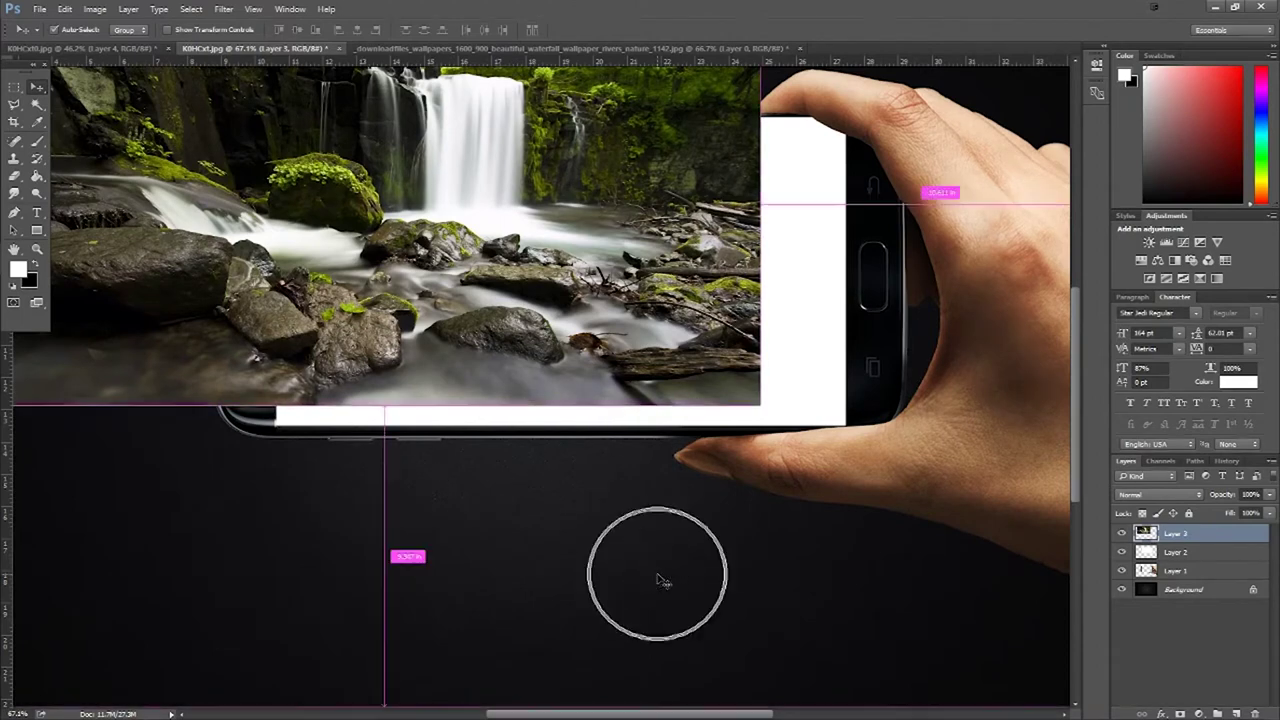
key(ctrl)
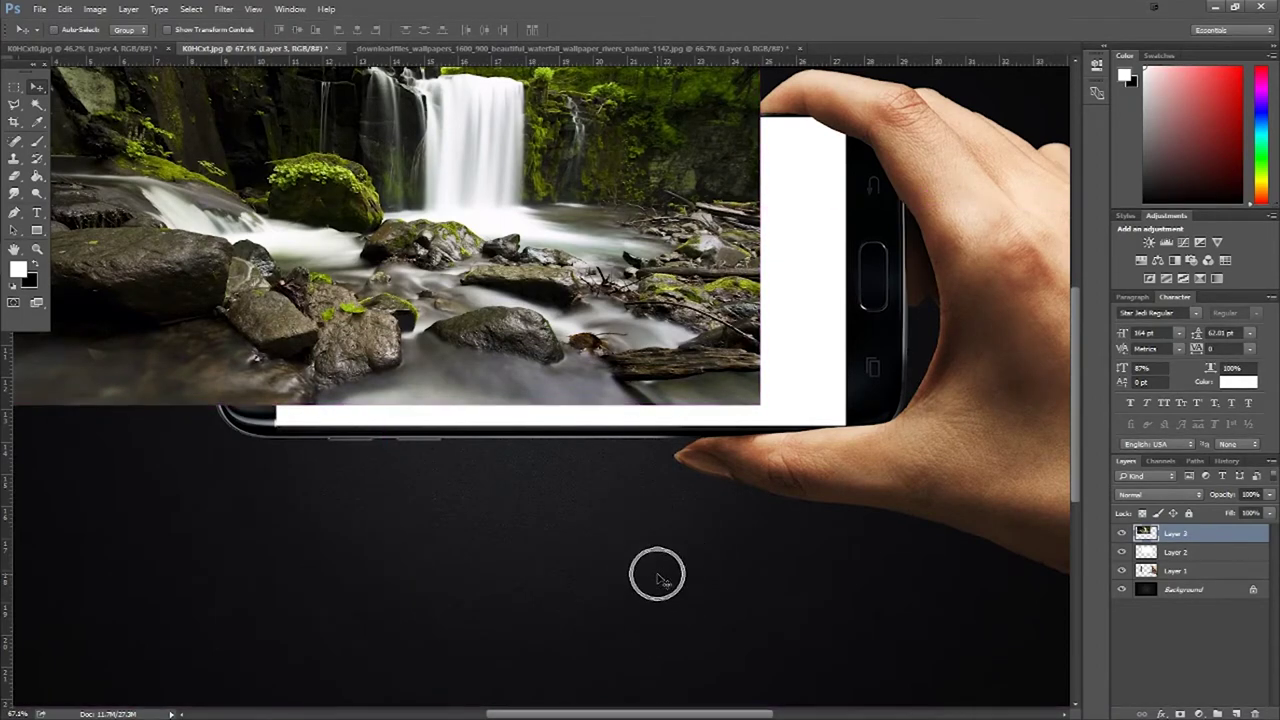
alt+scroll(538, 520, down, 1)
alt+scroll(294, 443, down, 1)
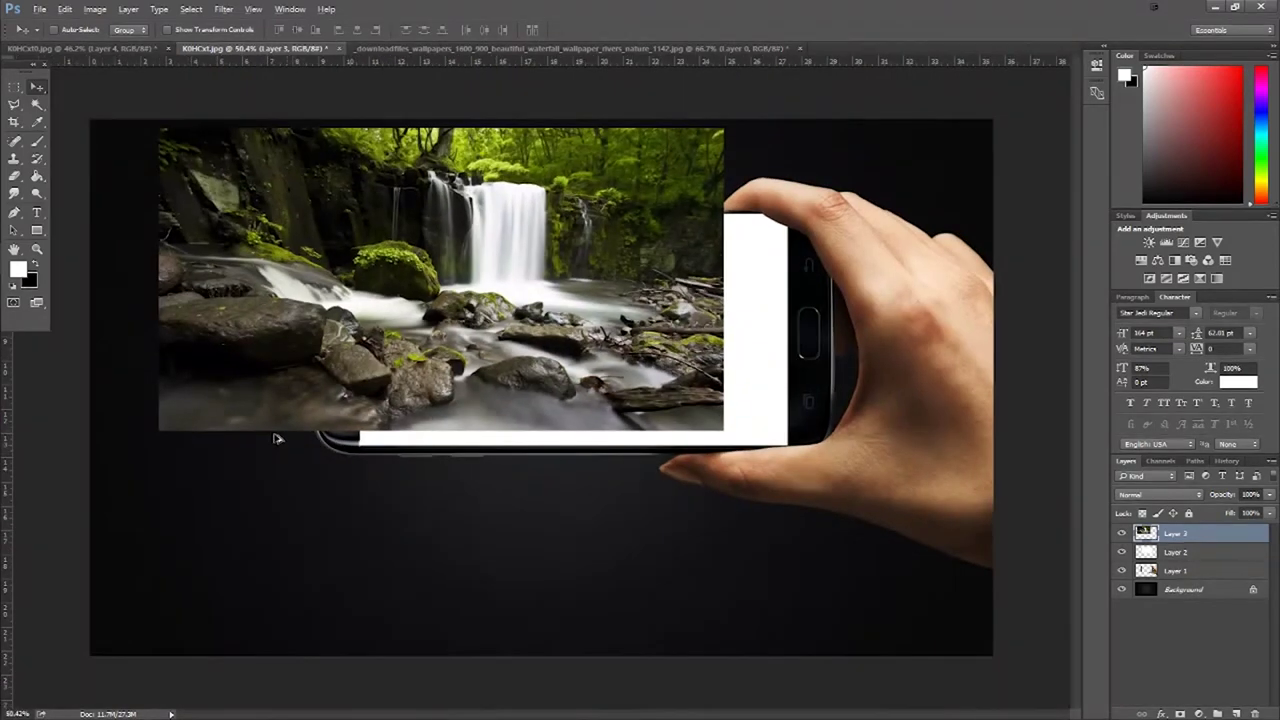
alt+scroll(274, 440, up, 1)
key(alt)
key(ctrl)
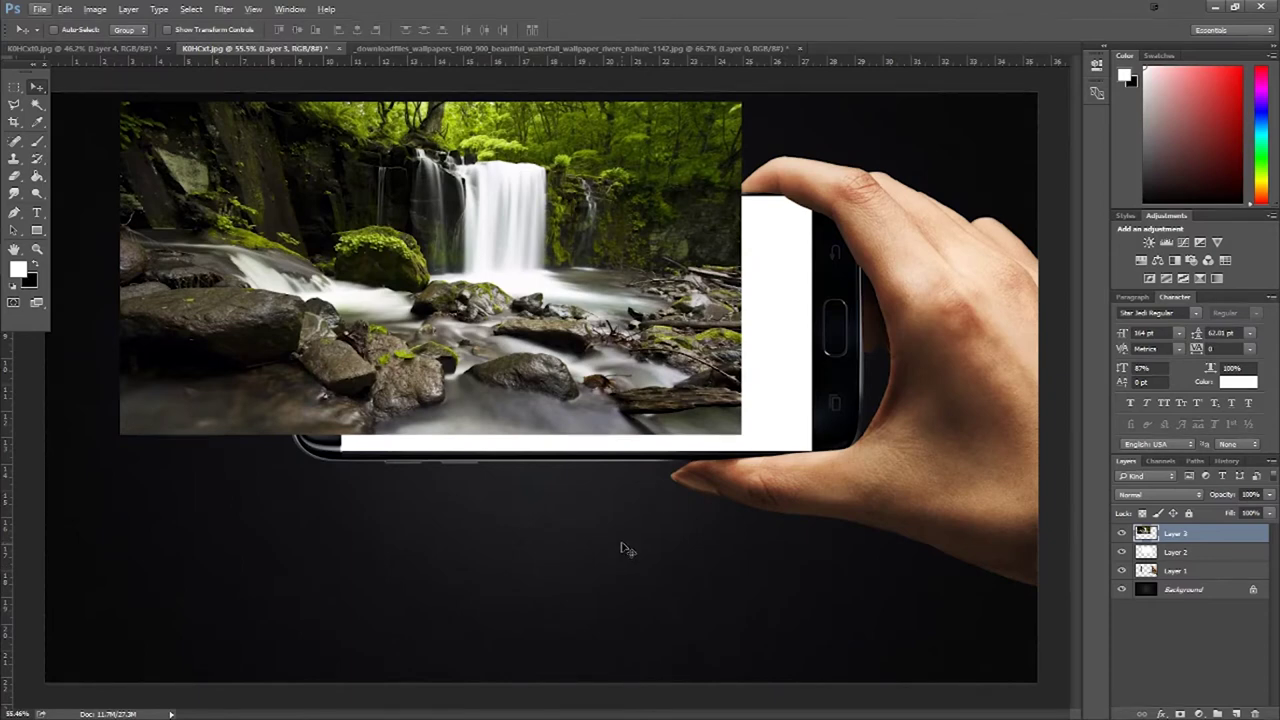
key(ctrl)
key(ctrl)
key(ctrl)
Step: Free-transform the waterfall layer and move it over the phone screen
click(14, 104)
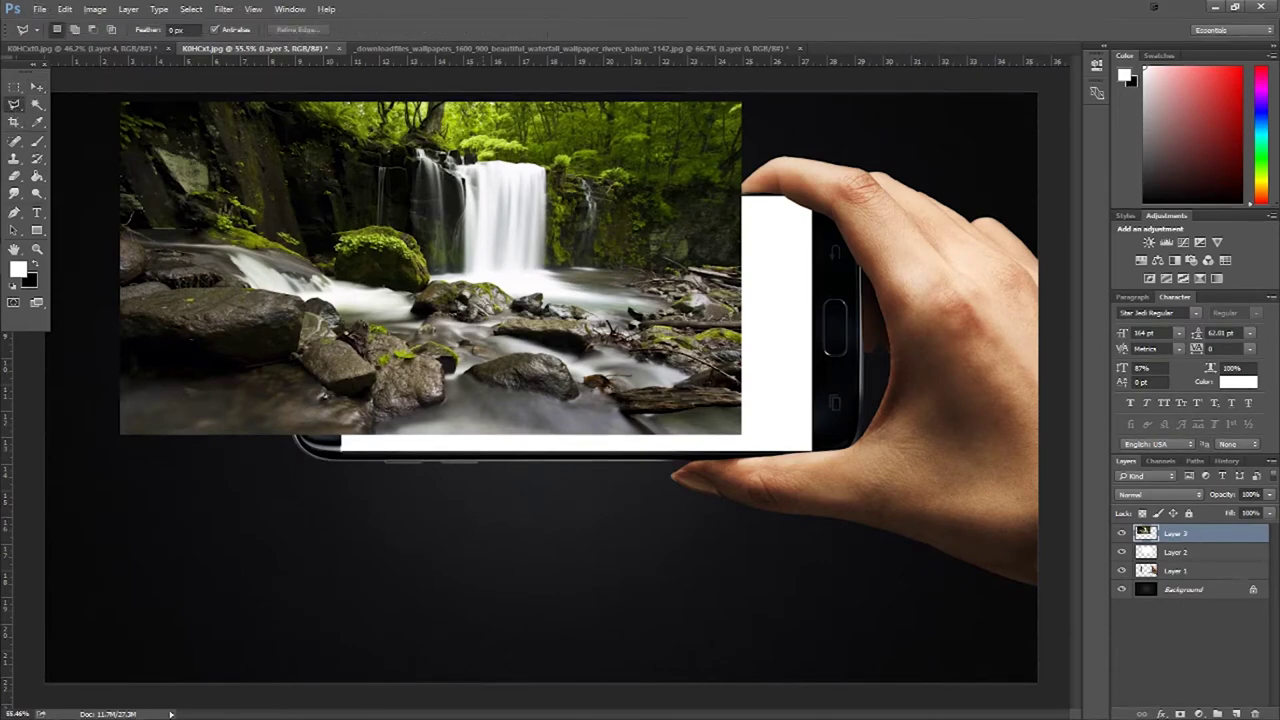
right_click(484, 307)
click(570, 436)
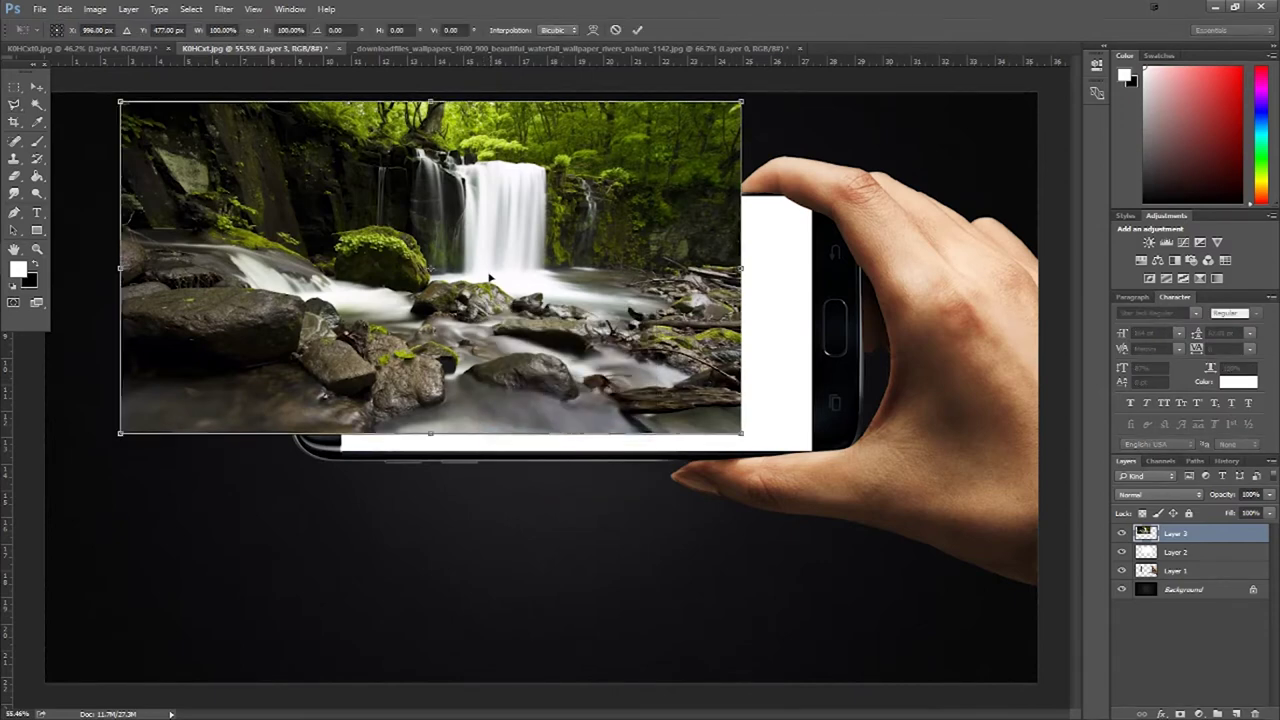
drag(490, 276, 621, 380)
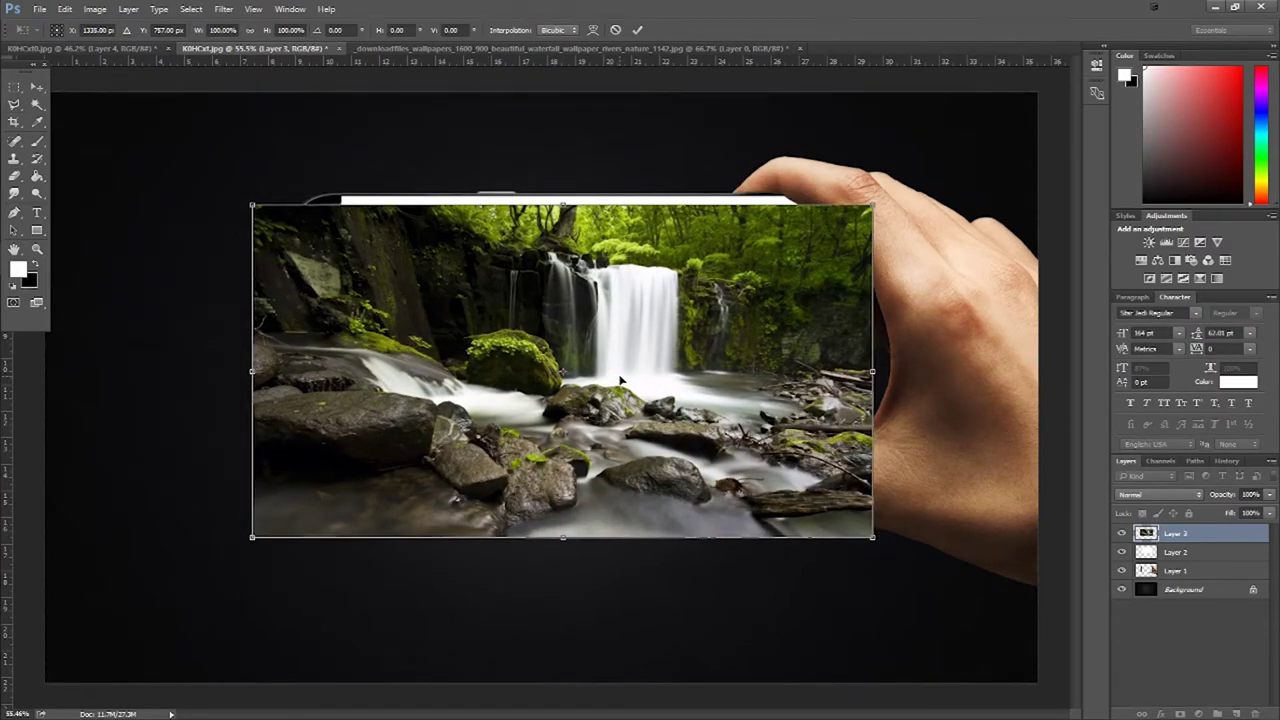
Step: Lower the waterfall layer's opacity to 31% so the phone shows through
click(1217, 500)
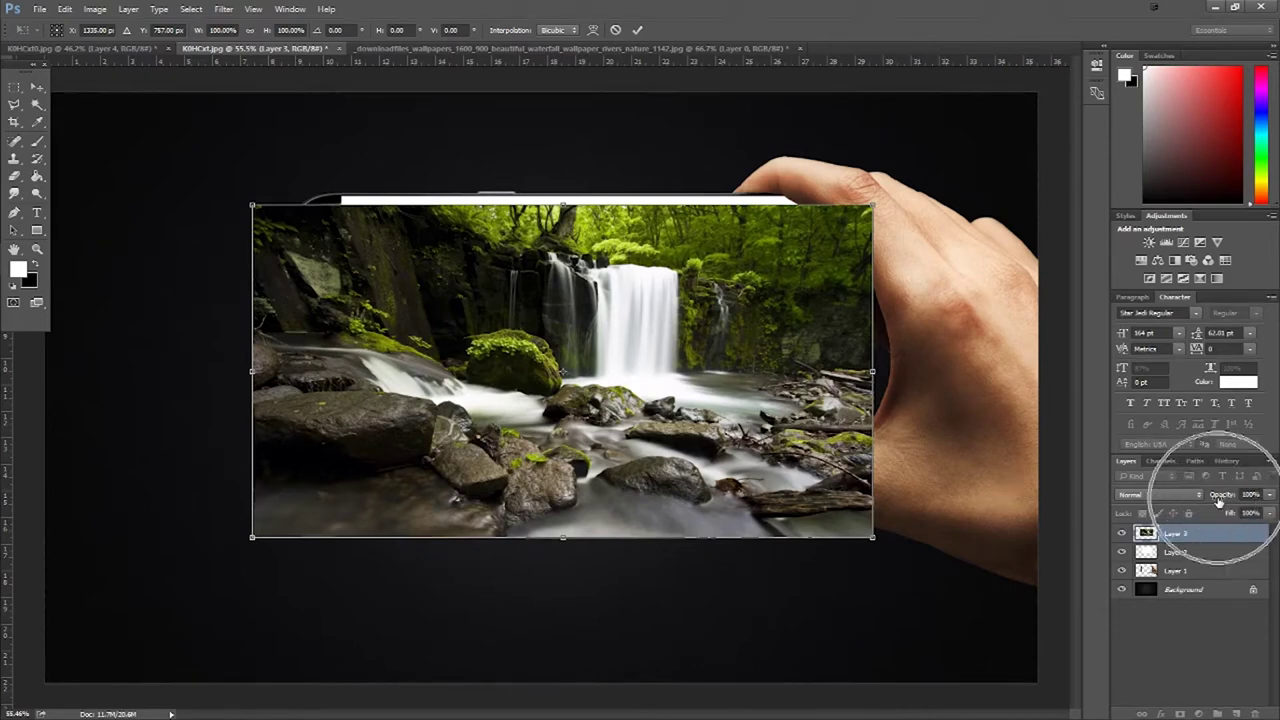
click(1224, 498)
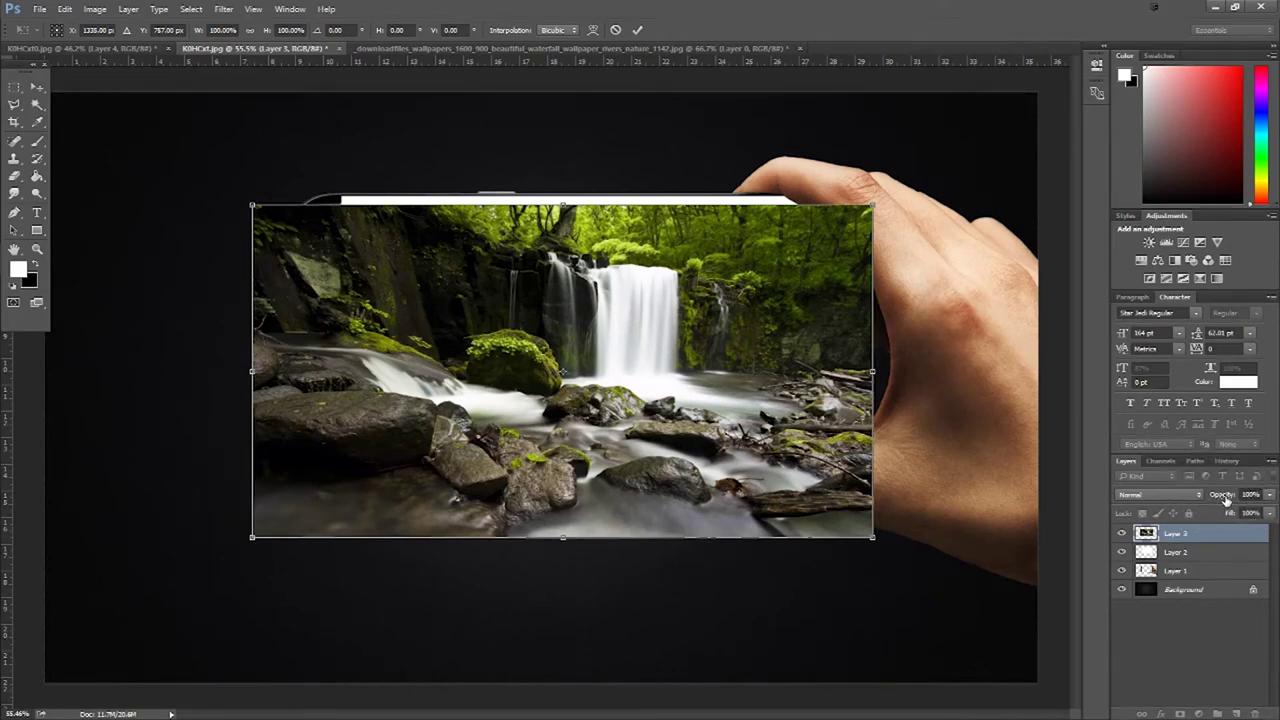
click(1229, 510)
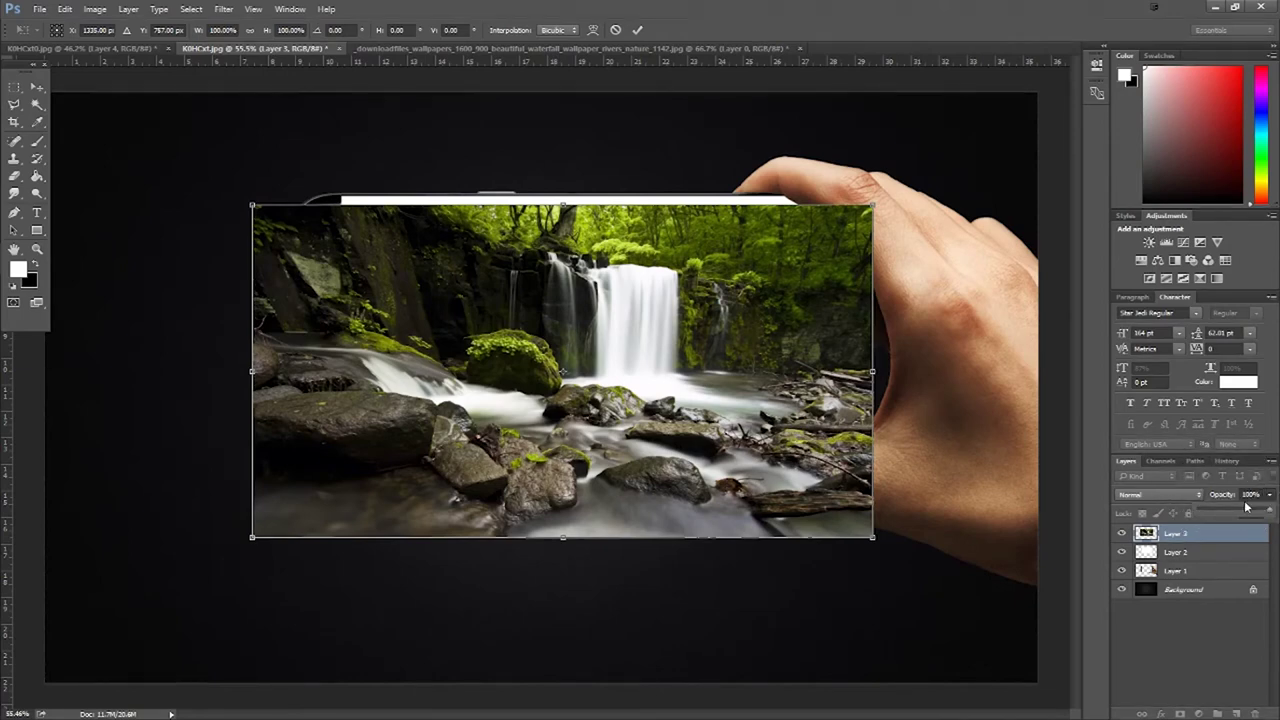
drag(1229, 510, 1267, 516)
drag(1224, 498, 1170, 500)
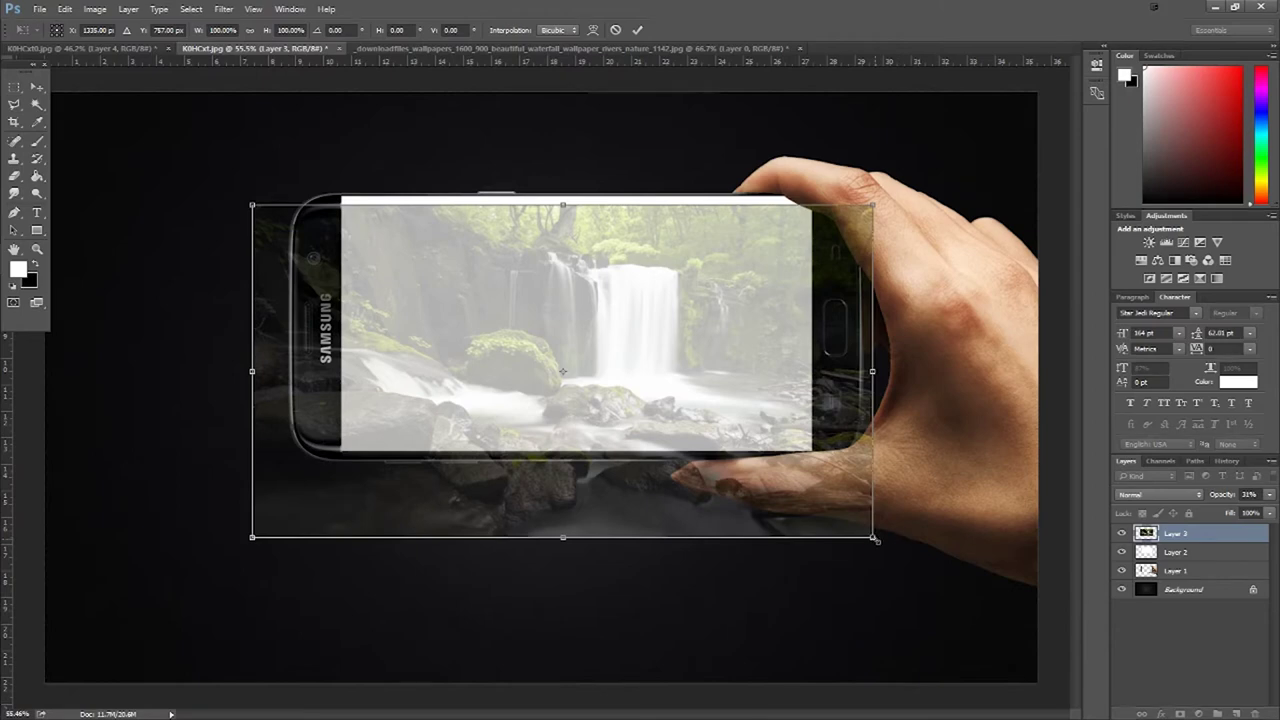
Step: Scale the waterfall photo up to about 183% and shift it up and left
drag(872, 538, 1100, 637)
drag(778, 534, 533, 525)
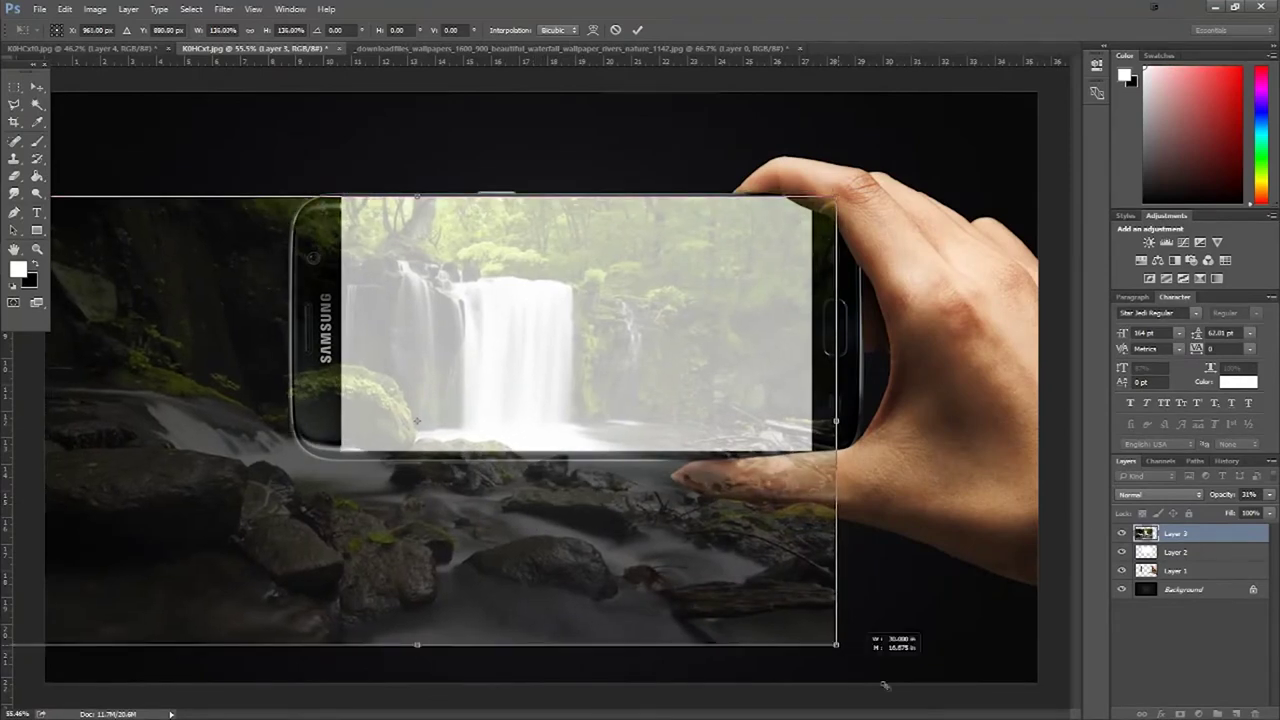
drag(836, 645, 1057, 700)
drag(756, 529, 680, 454)
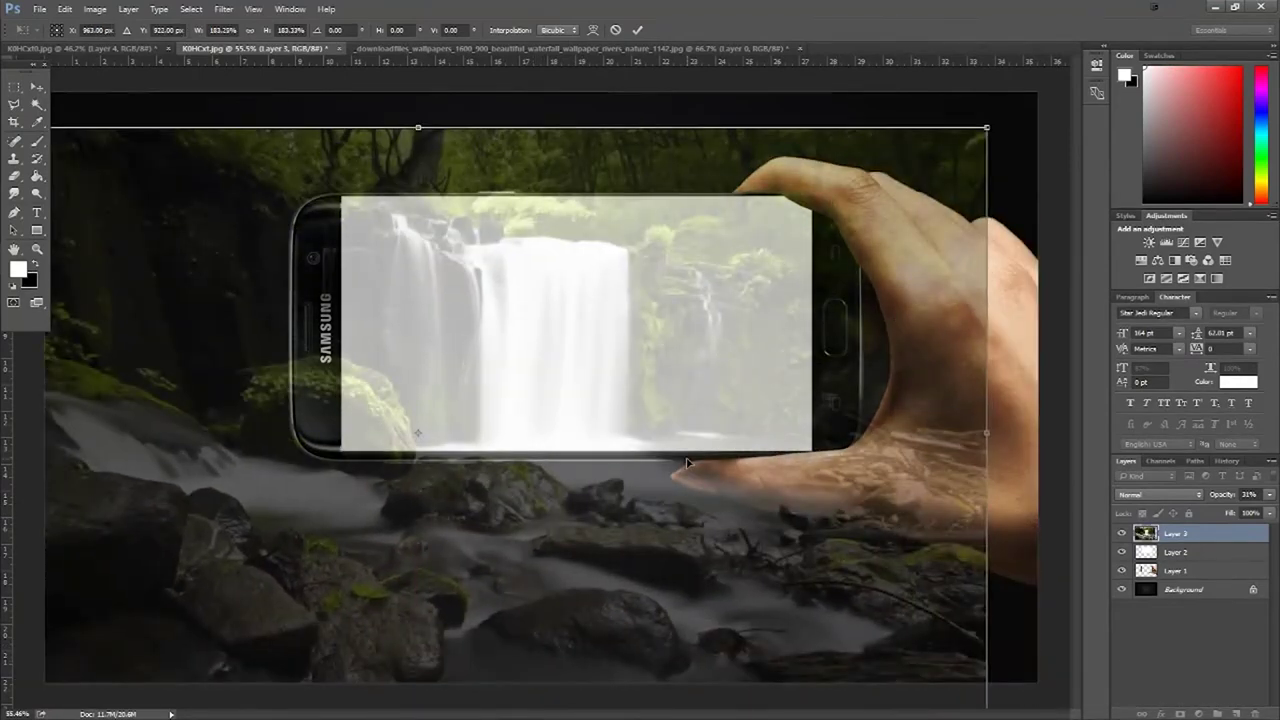
Step: Enlarge the waterfall to about 205%, position it over the phone, then switch to the finished composite
scroll(543, 431, down, 2)
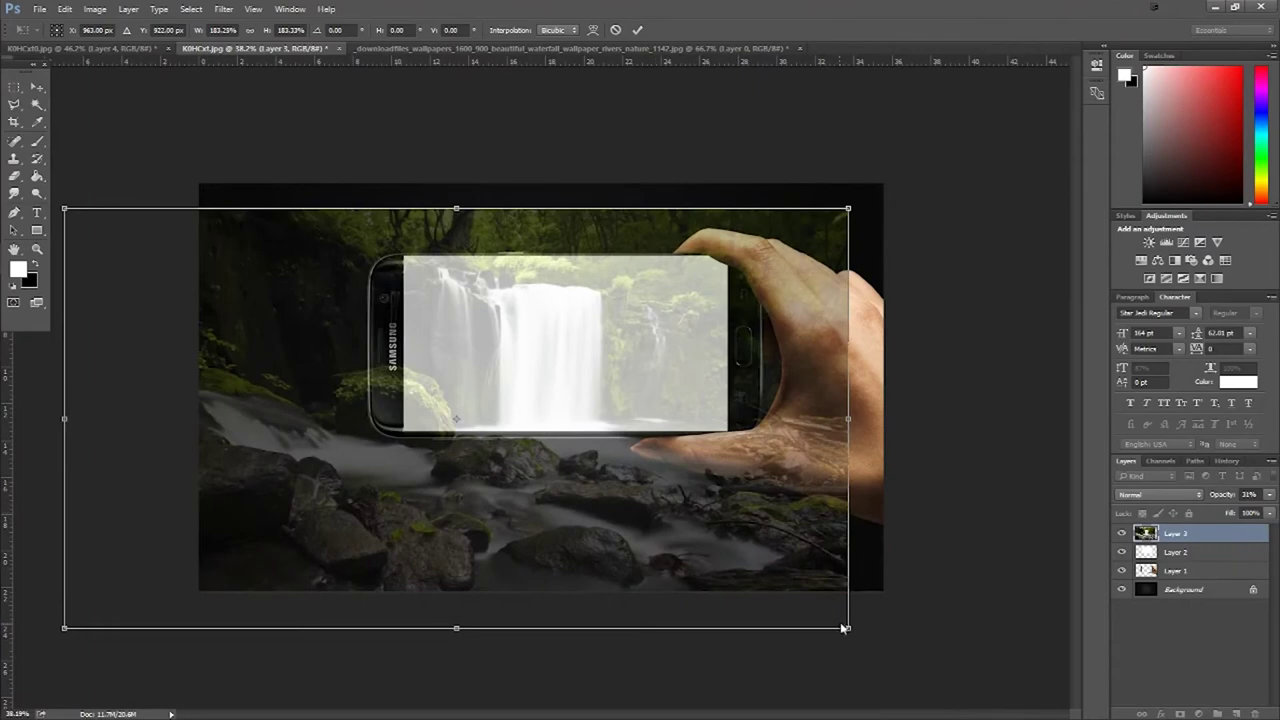
drag(848, 627, 946, 680)
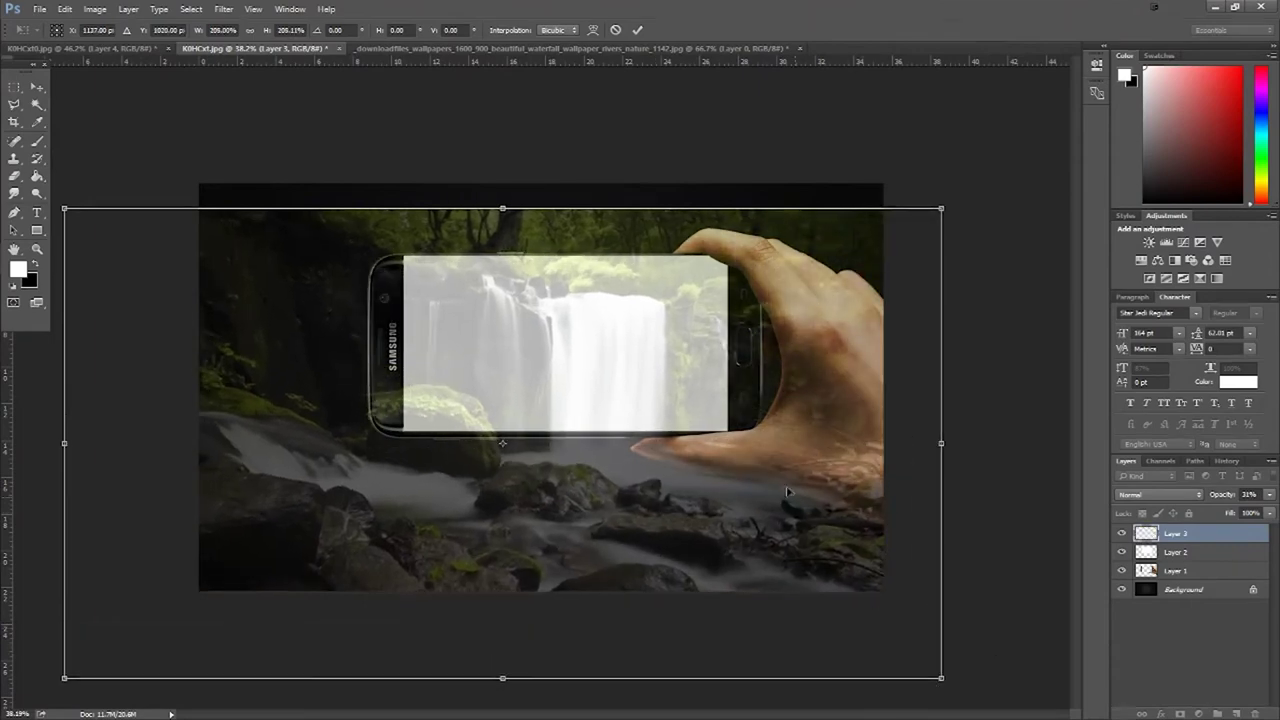
mouse_move(790, 466)
mouse_down()
mouse_move(679, 540)
mouse_move(698, 537)
mouse_up()
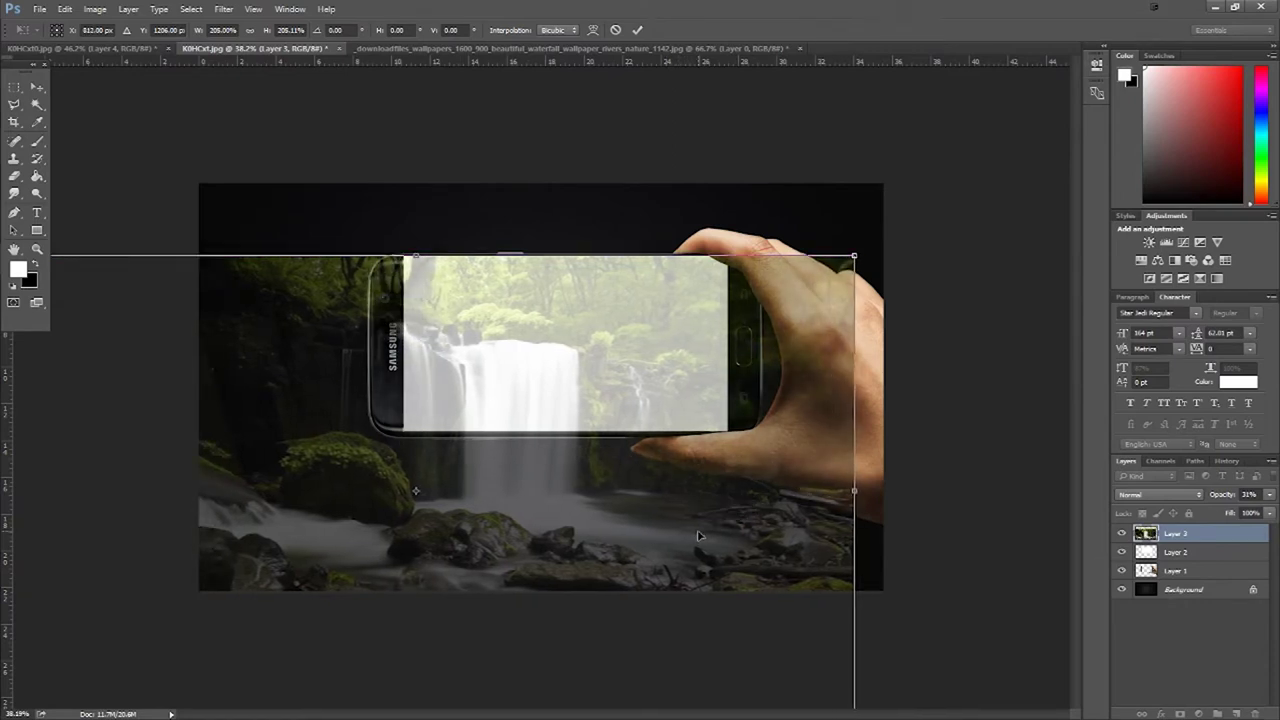
drag(645, 481, 641, 469)
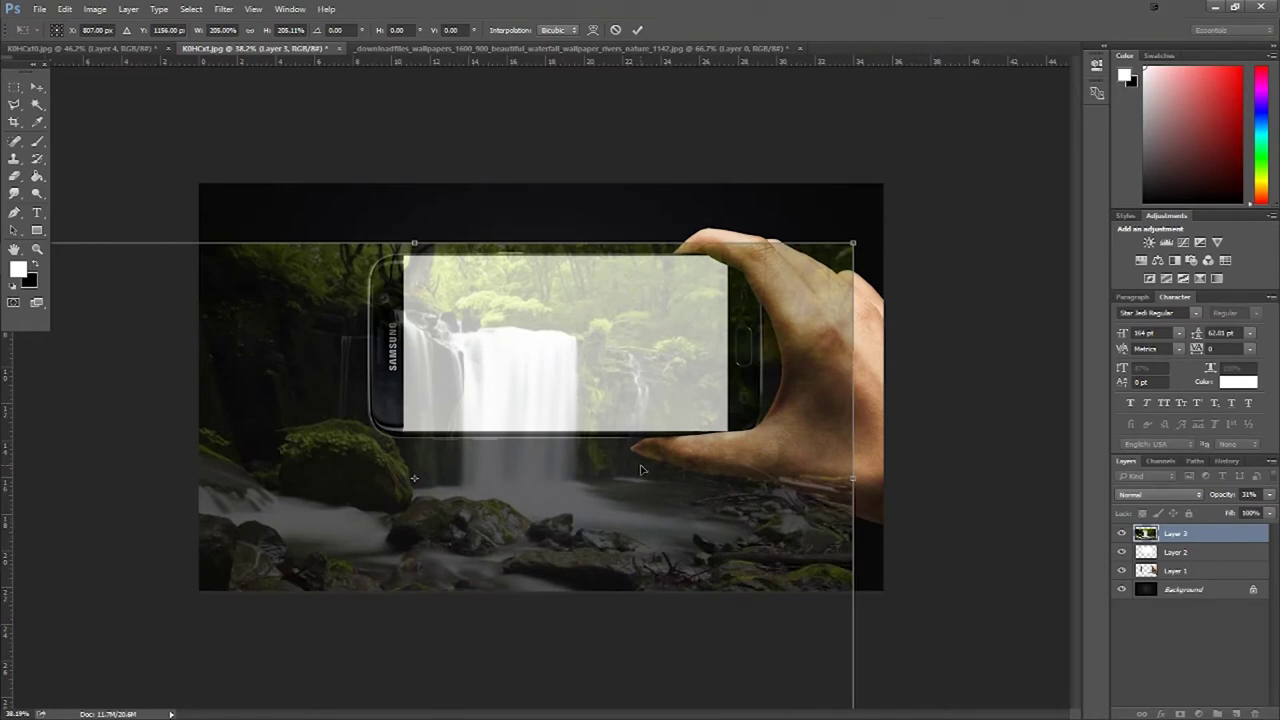
click(118, 47)
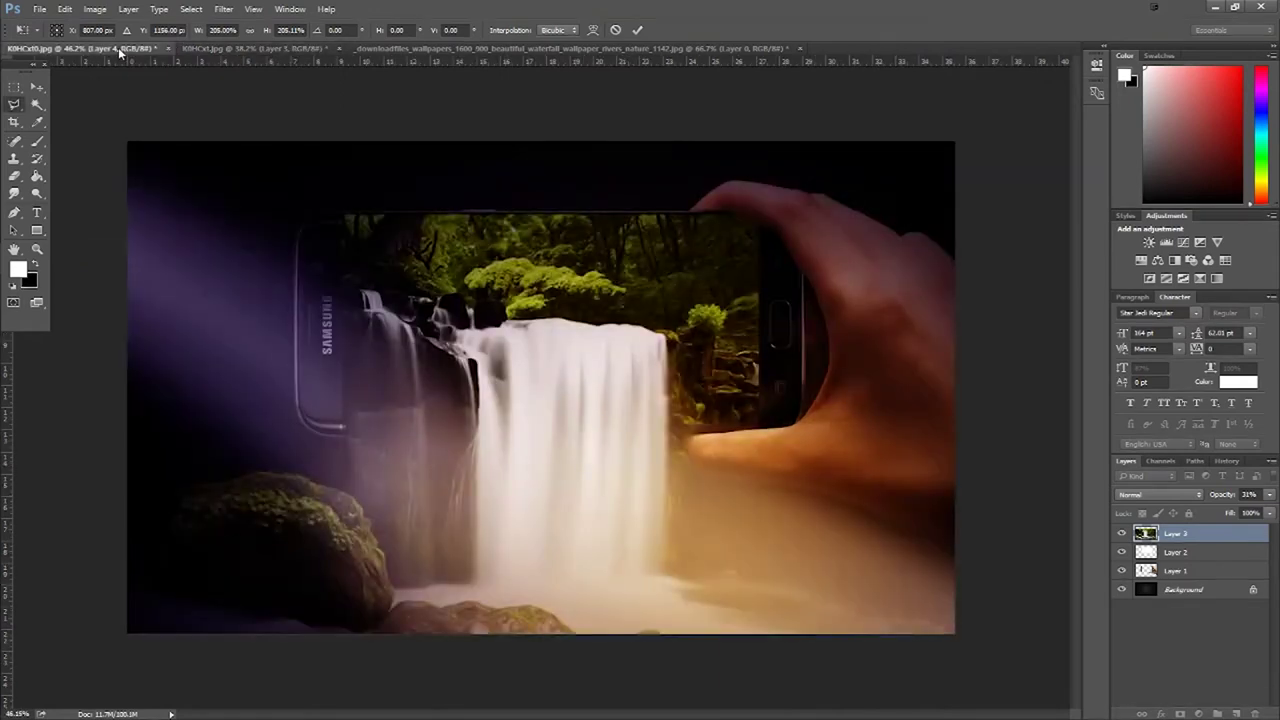
Step: Back in the phone document, free-transform the waterfall to about 237% and shift it left
click(222, 48)
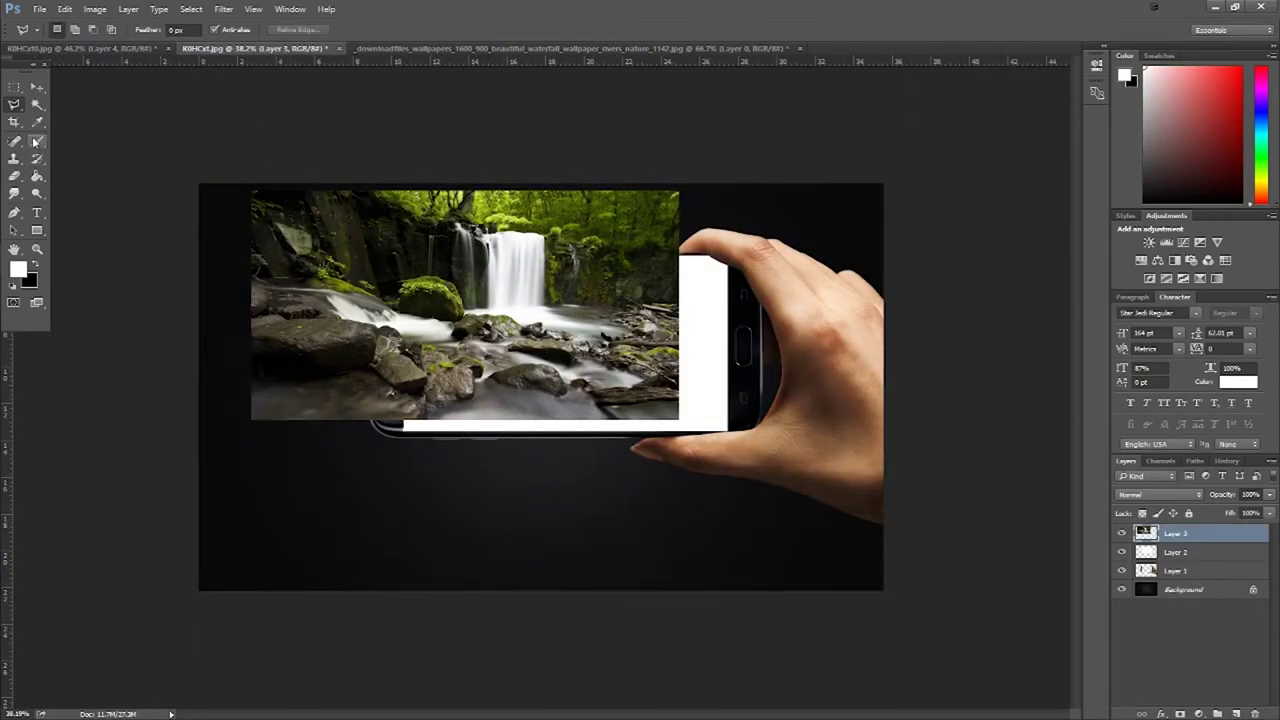
right_click(648, 338)
click(716, 470)
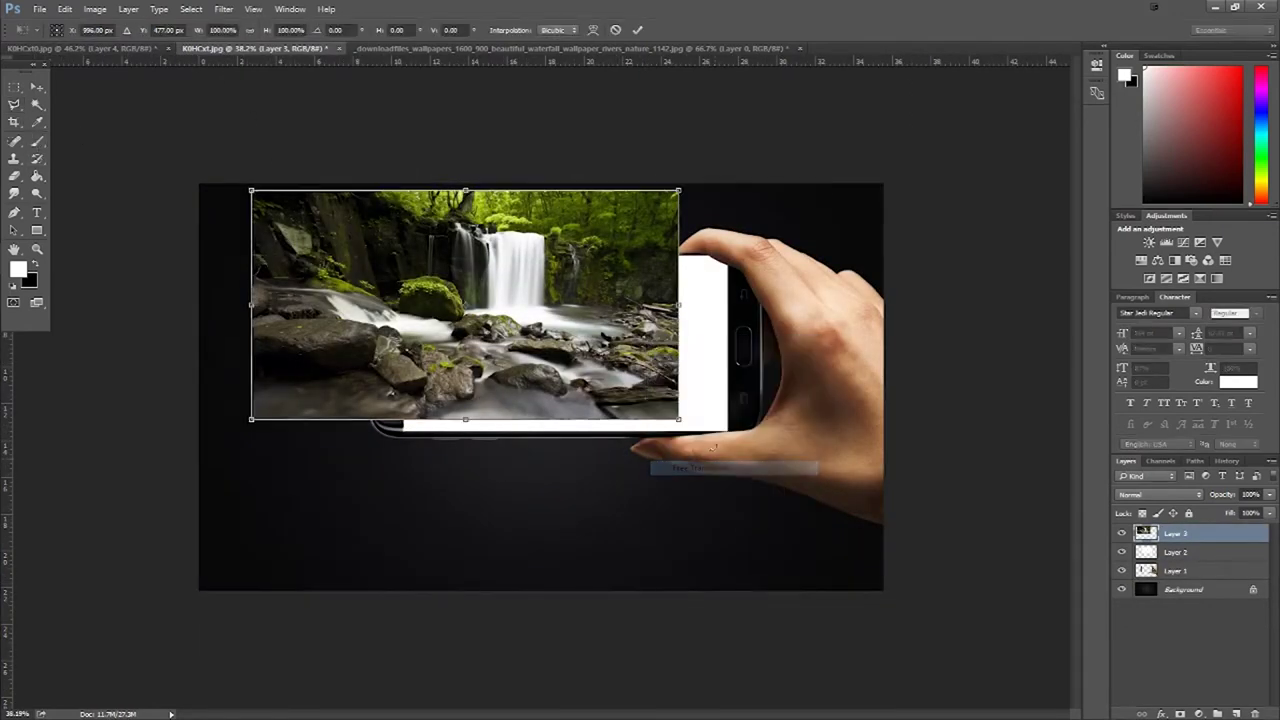
drag(674, 425, 1065, 705)
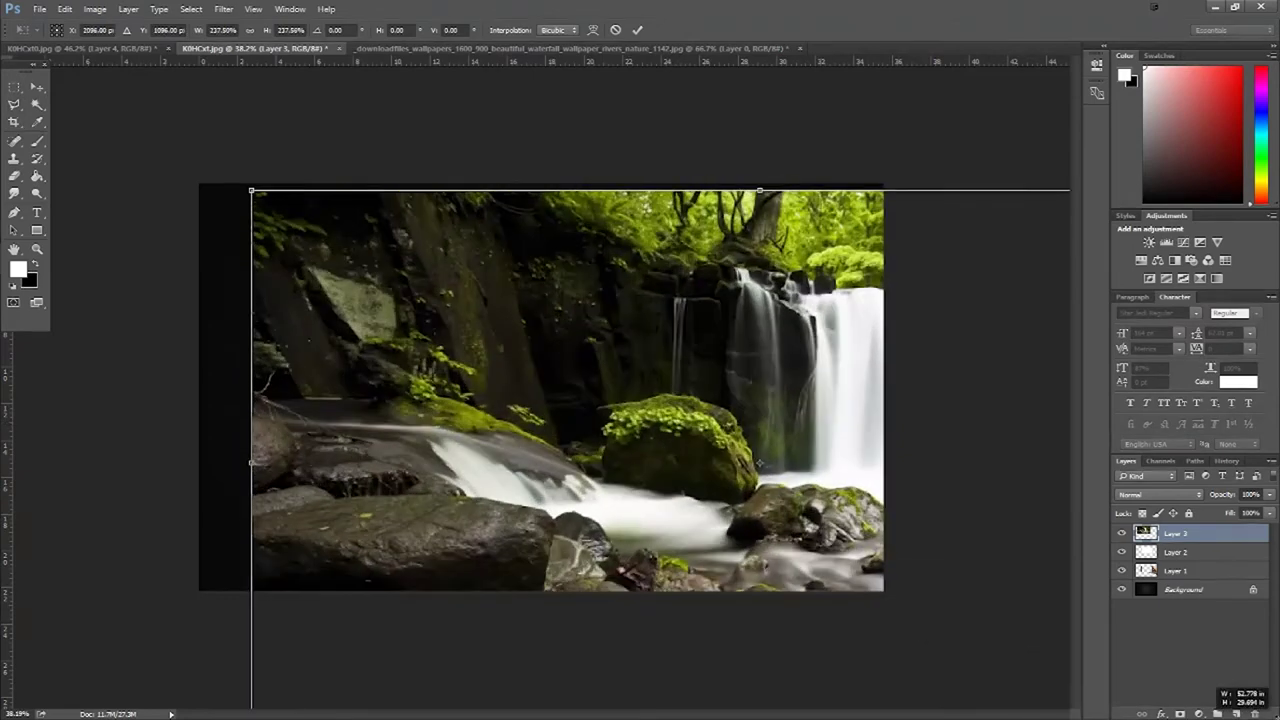
mouse_move(758, 462)
mouse_down()
mouse_move(352, 481)
mouse_move(415, 502)
mouse_up()
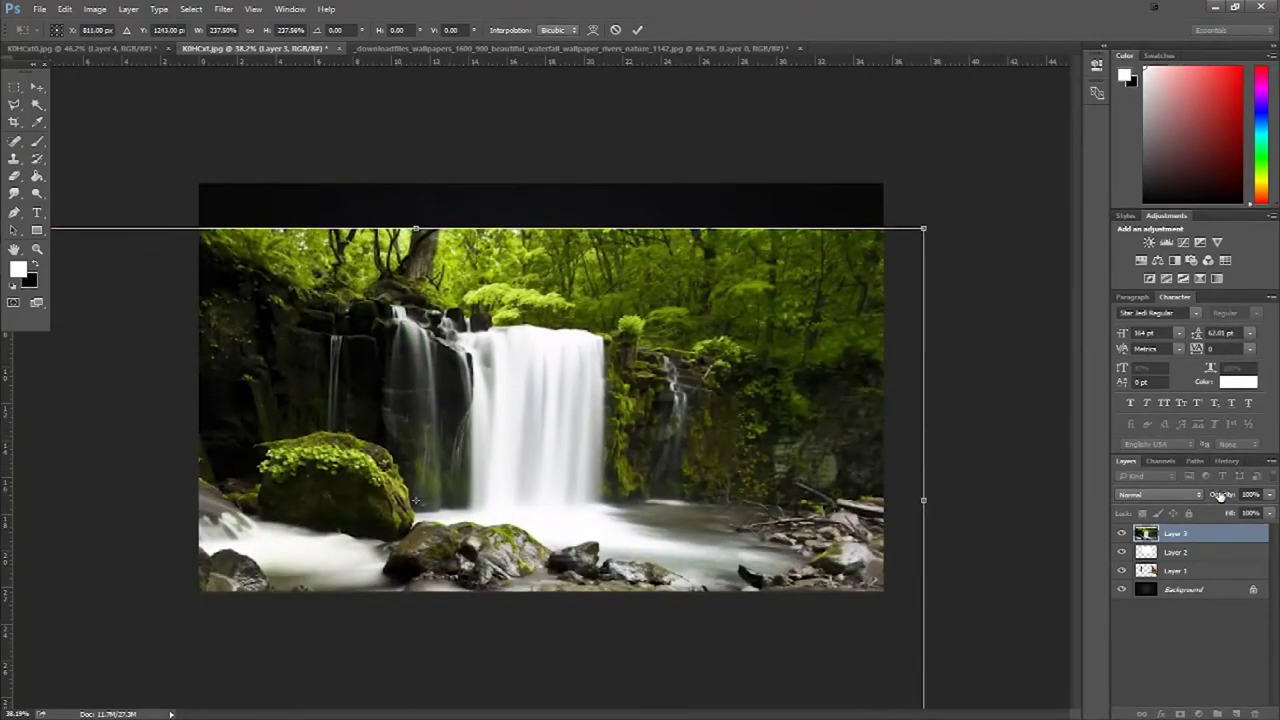
Step: Fade the waterfall to 42% opacity, enlarge it to about 262% over the phone, and commit
drag(1222, 494, 1177, 495)
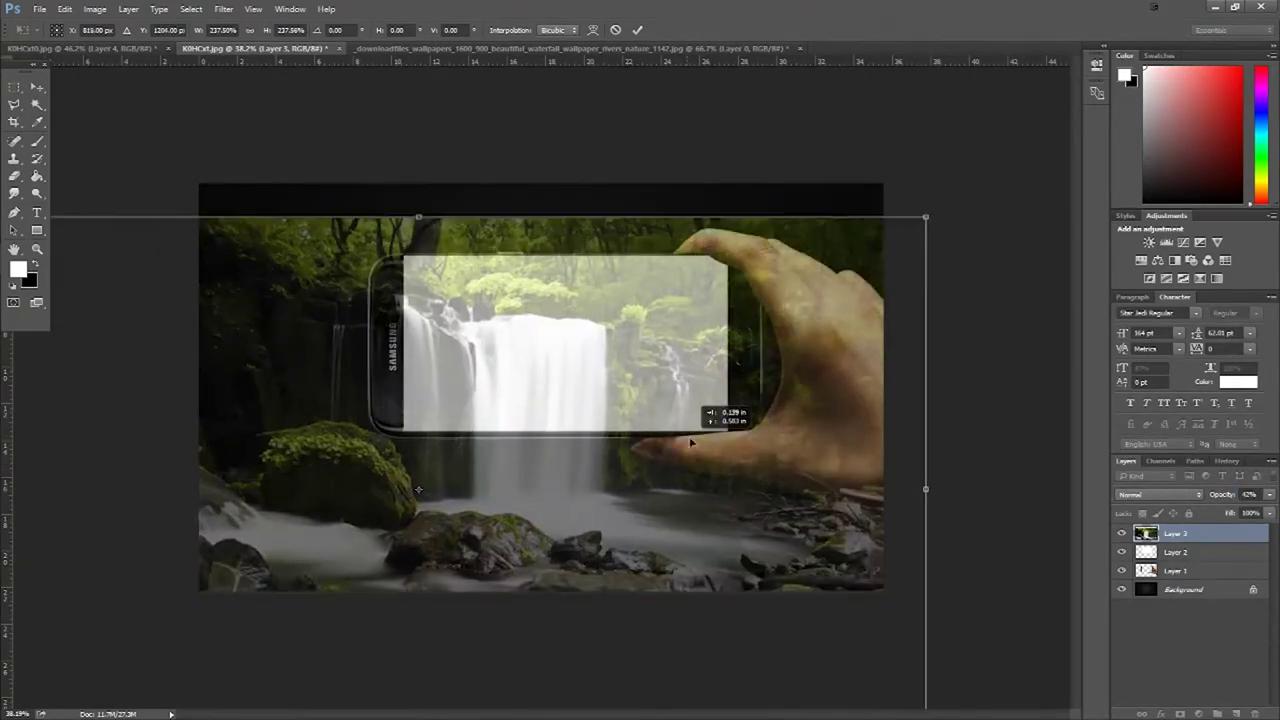
drag(690, 453, 678, 430)
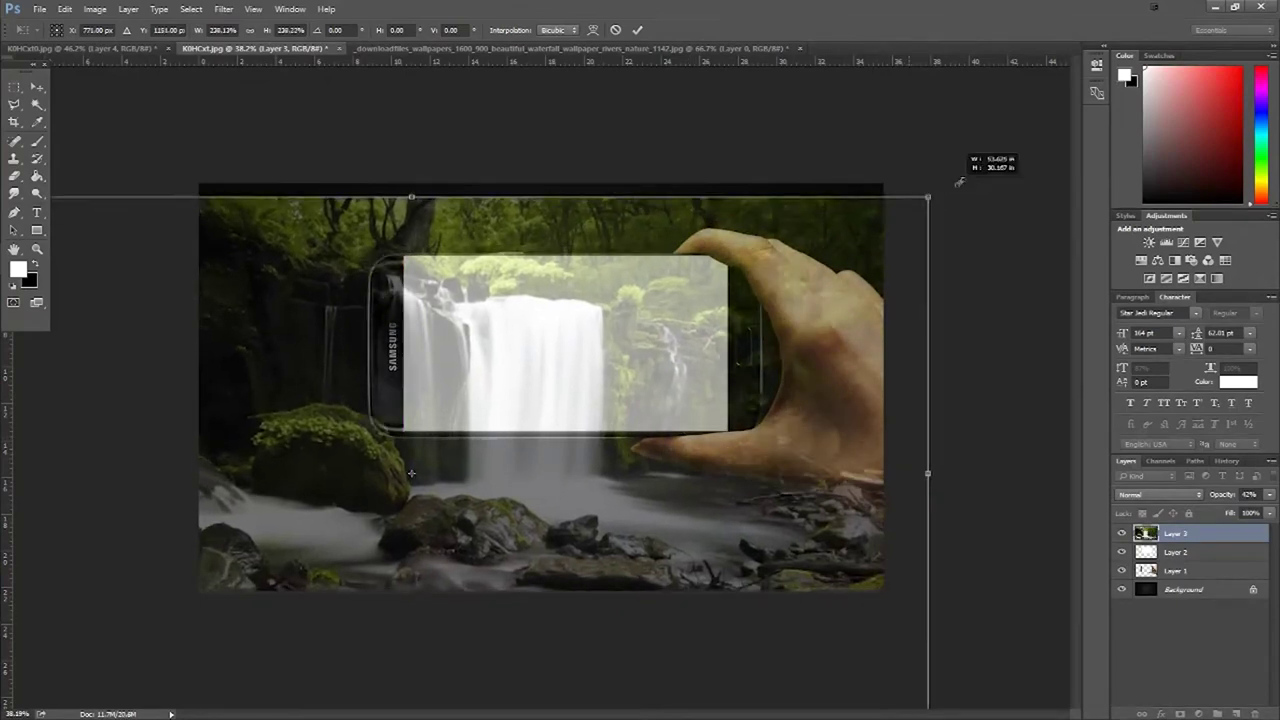
drag(909, 204, 941, 201)
mouse_move(820, 280)
mouse_down()
mouse_move(765, 342)
mouse_move(772, 309)
mouse_up()
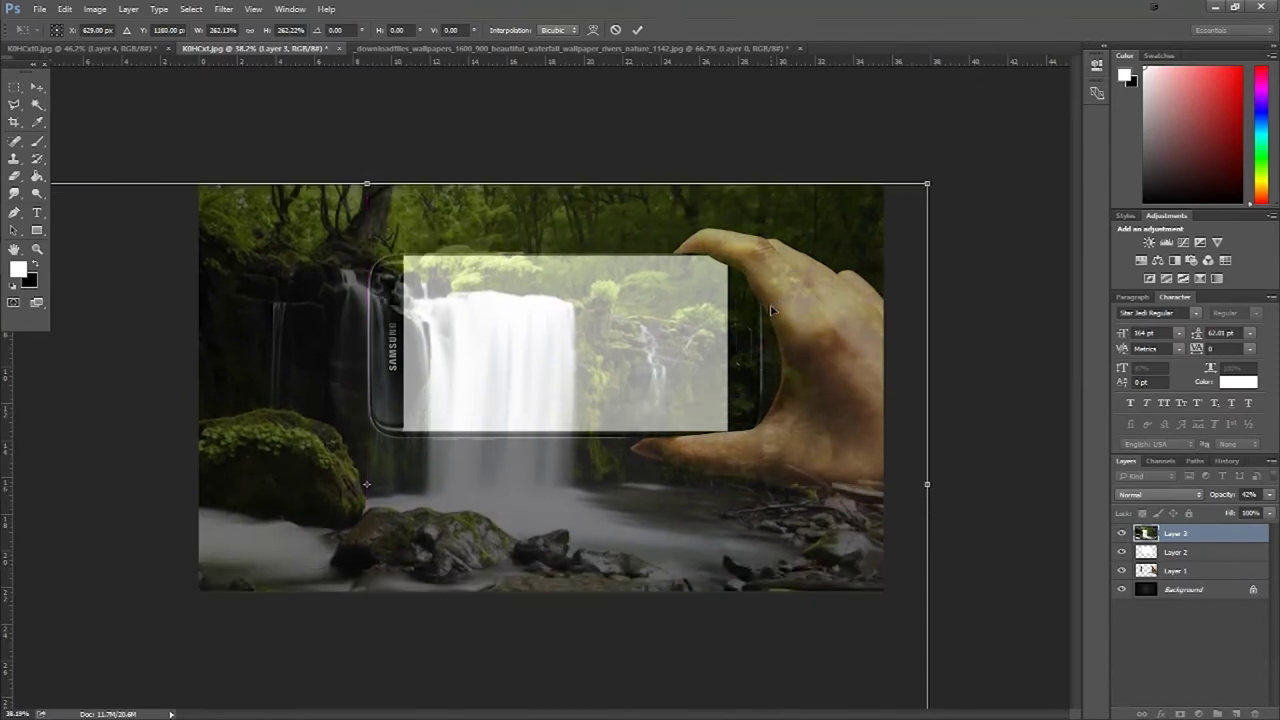
key(Return)
key(l)
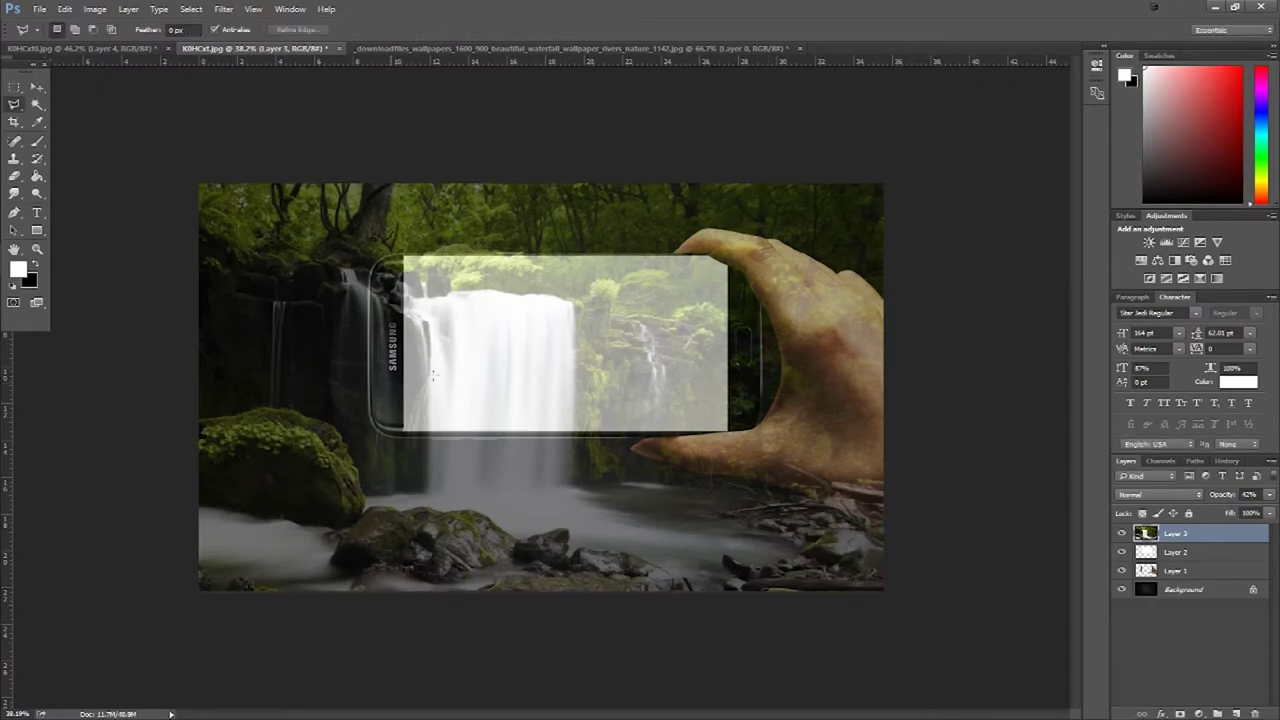
Step: Clip waterfall Layer 3 to the white phone screen from its layer options
click(1205, 538)
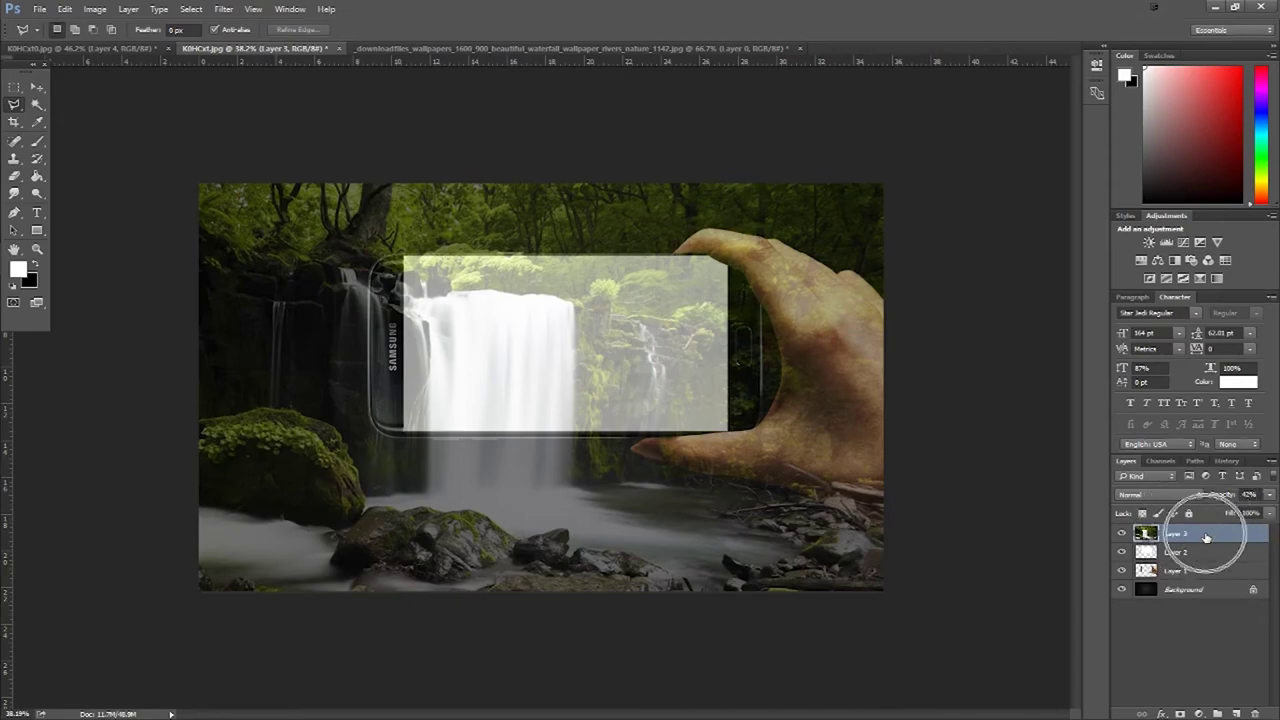
right_click(1206, 538)
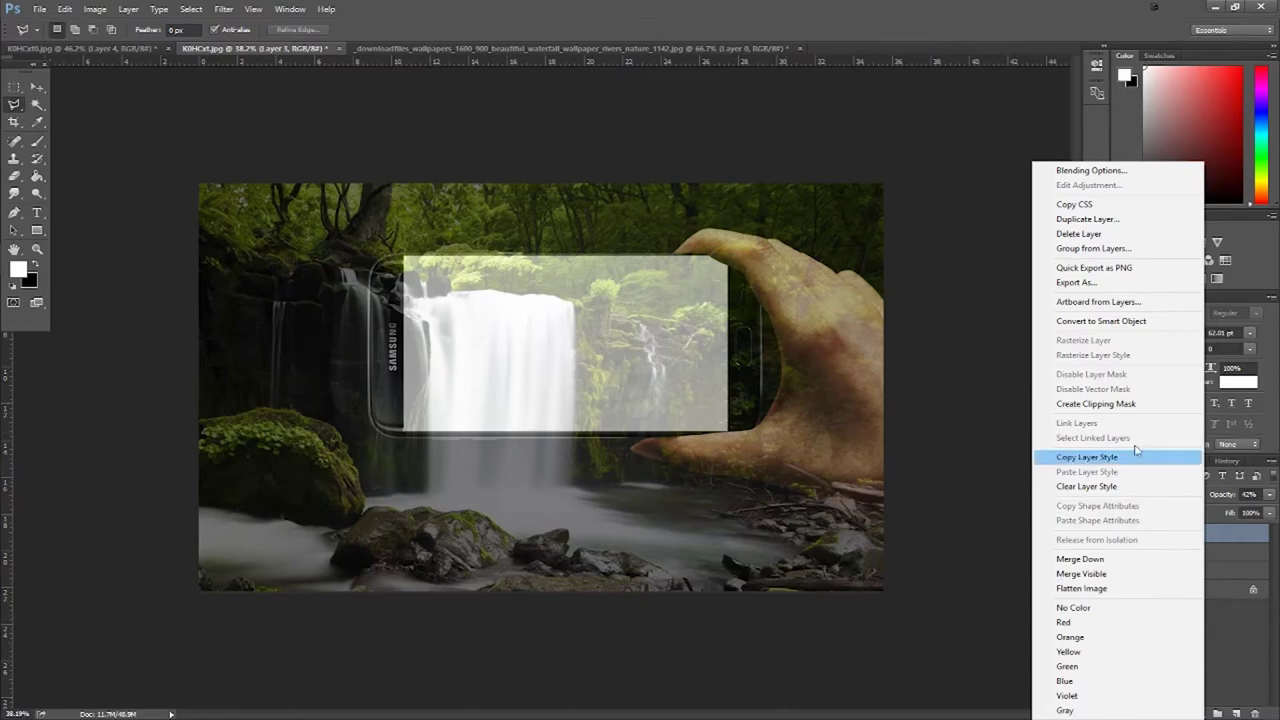
click(1096, 404)
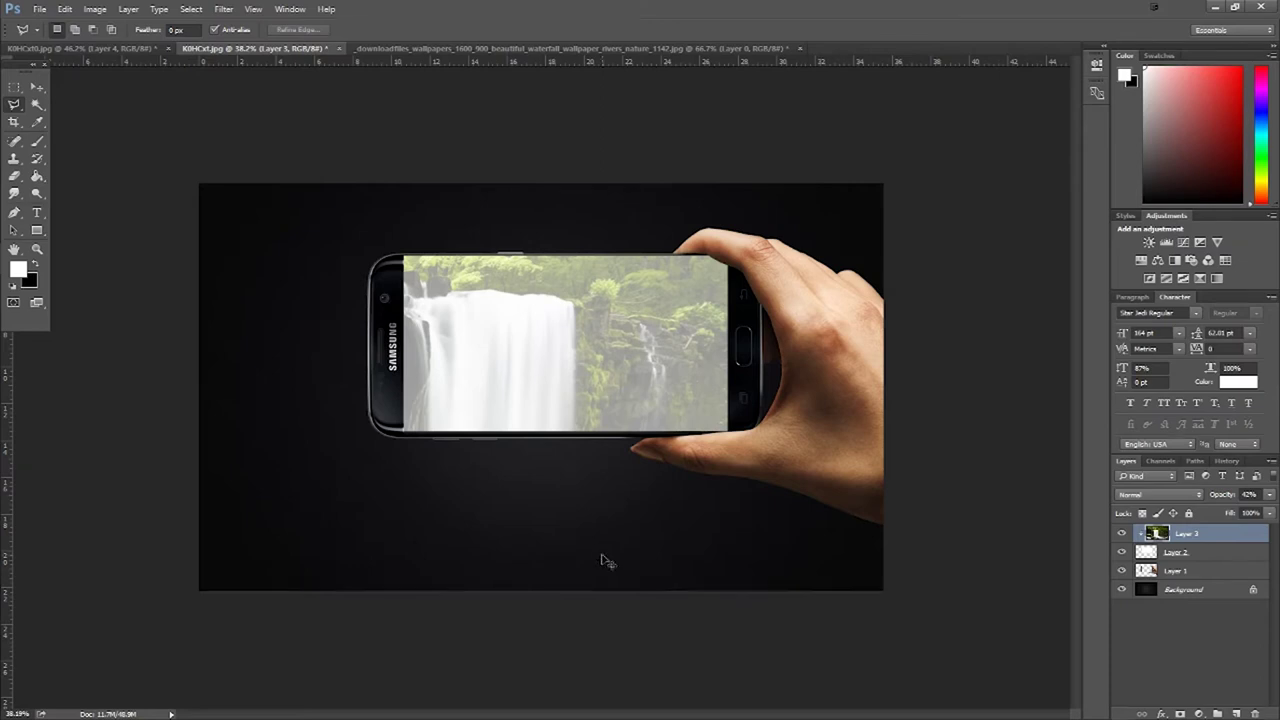
Step: Reapply the clipping mask and duplicate Layer 3 as 'Layer 3 copy'
drag(606, 561, 602, 554)
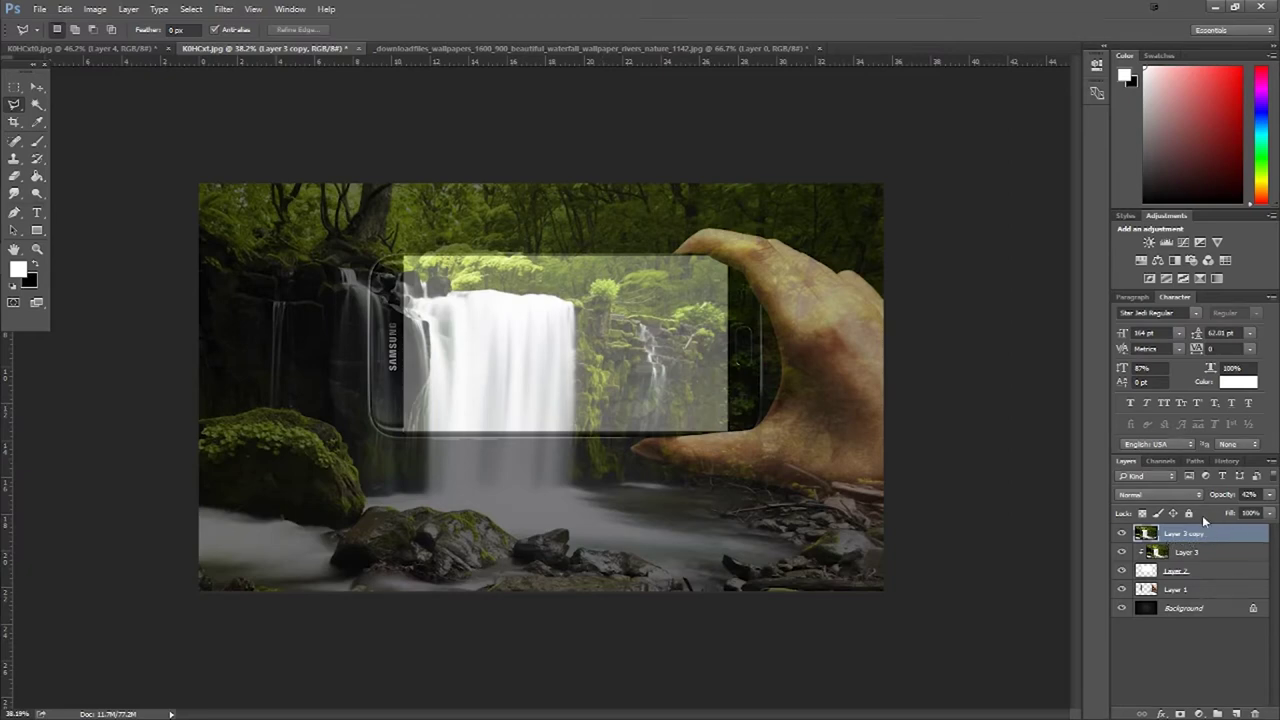
key(ctrl+alt+g)
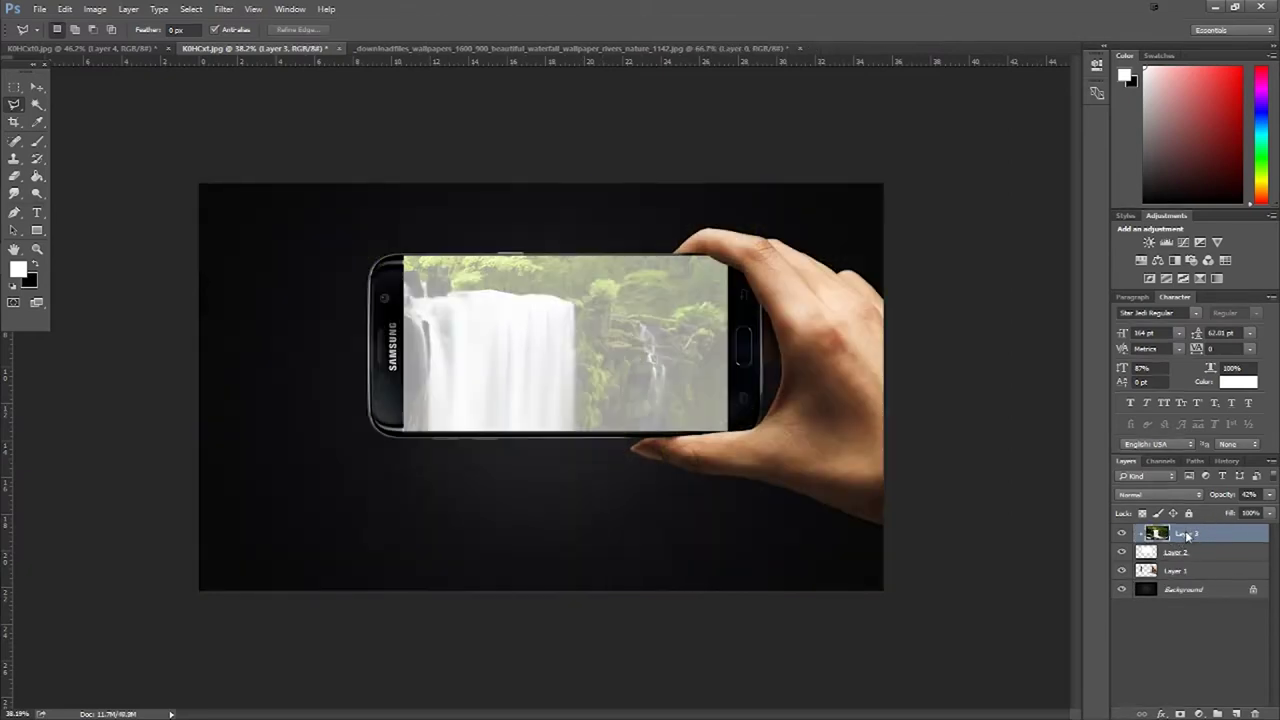
right_click(1187, 537)
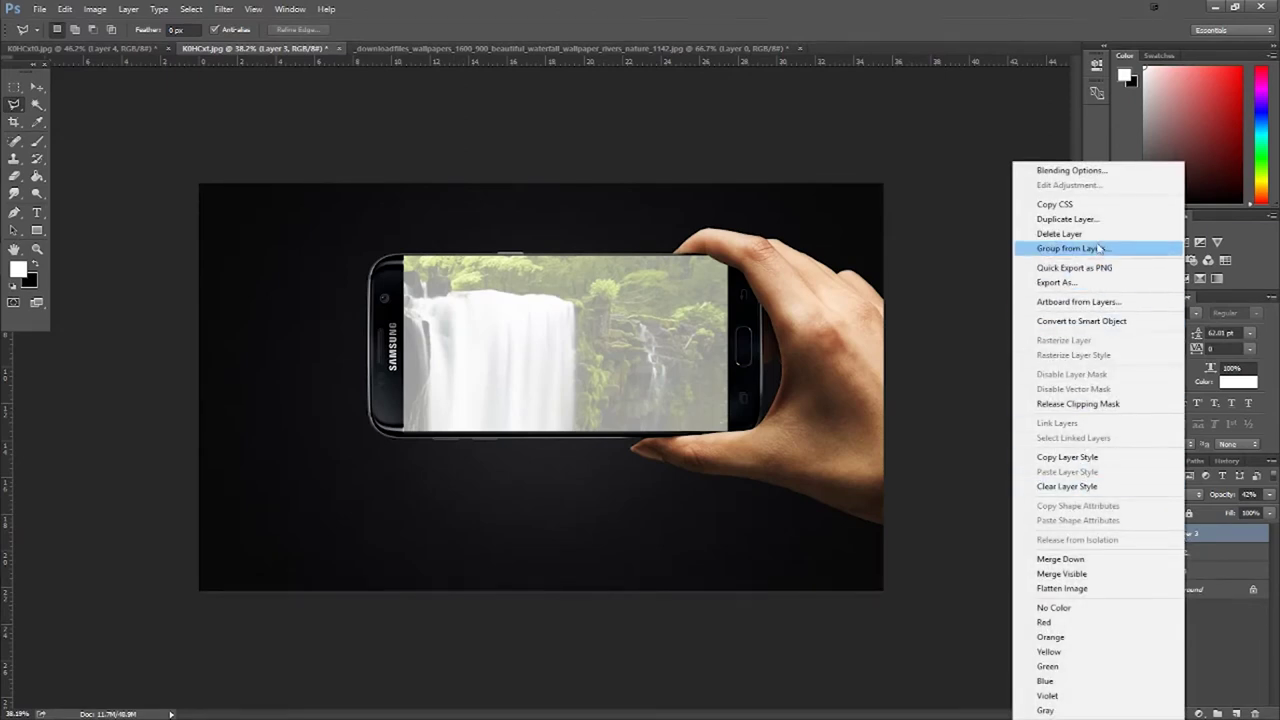
click(1095, 220)
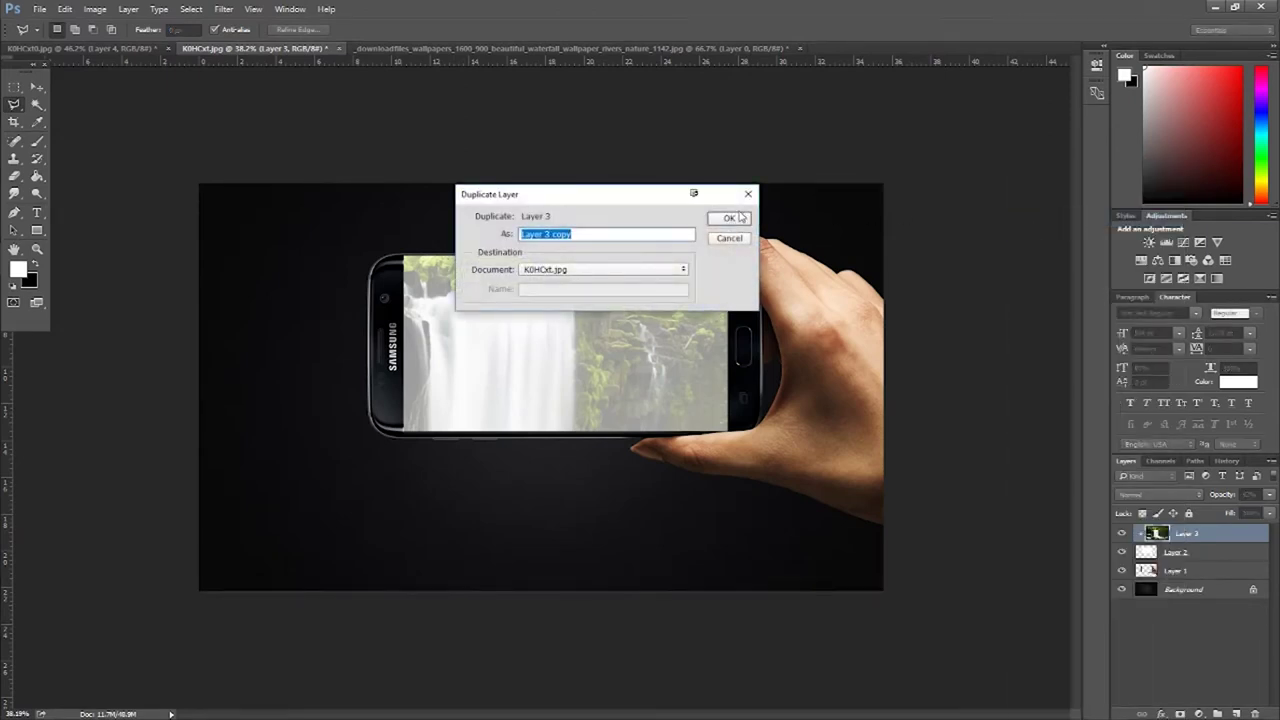
click(729, 218)
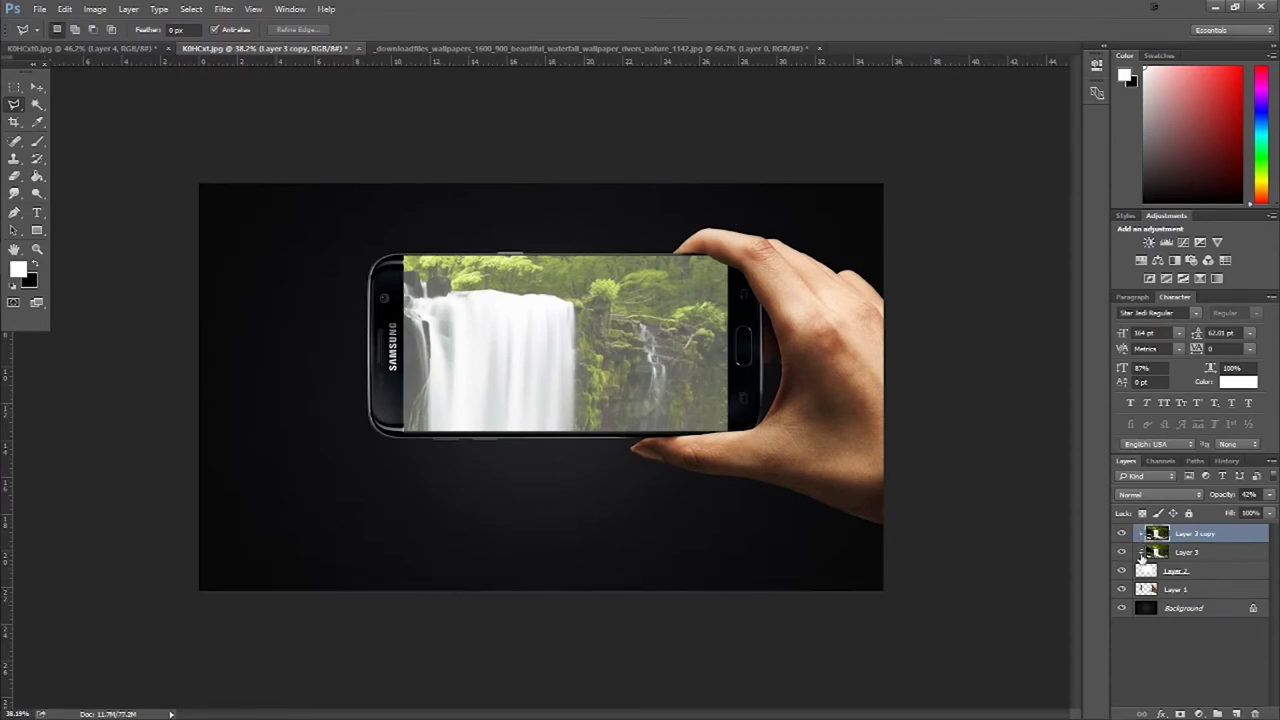
Step: Remove the duplicate, recreate Layer 3 copy unclipped with Ctrl+J, and add a white layer mask
key(ctrl+e)
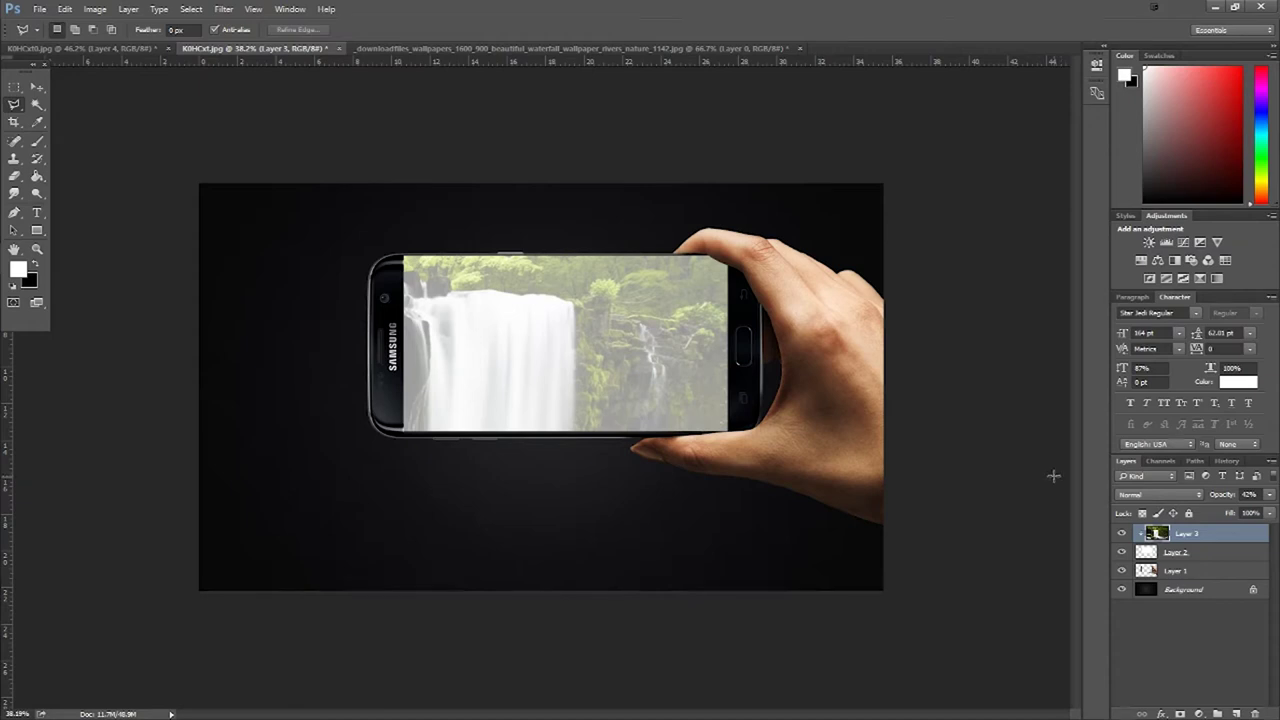
key(ctrl+j)
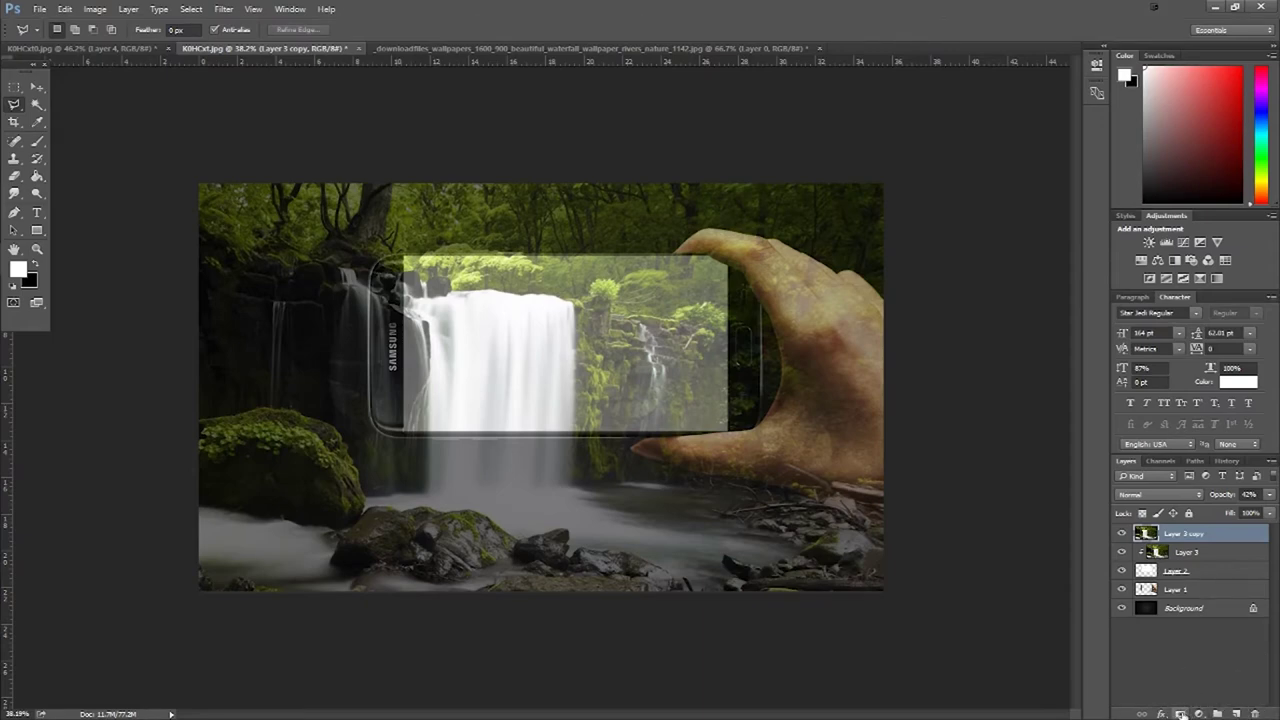
click(1181, 713)
click(1181, 713)
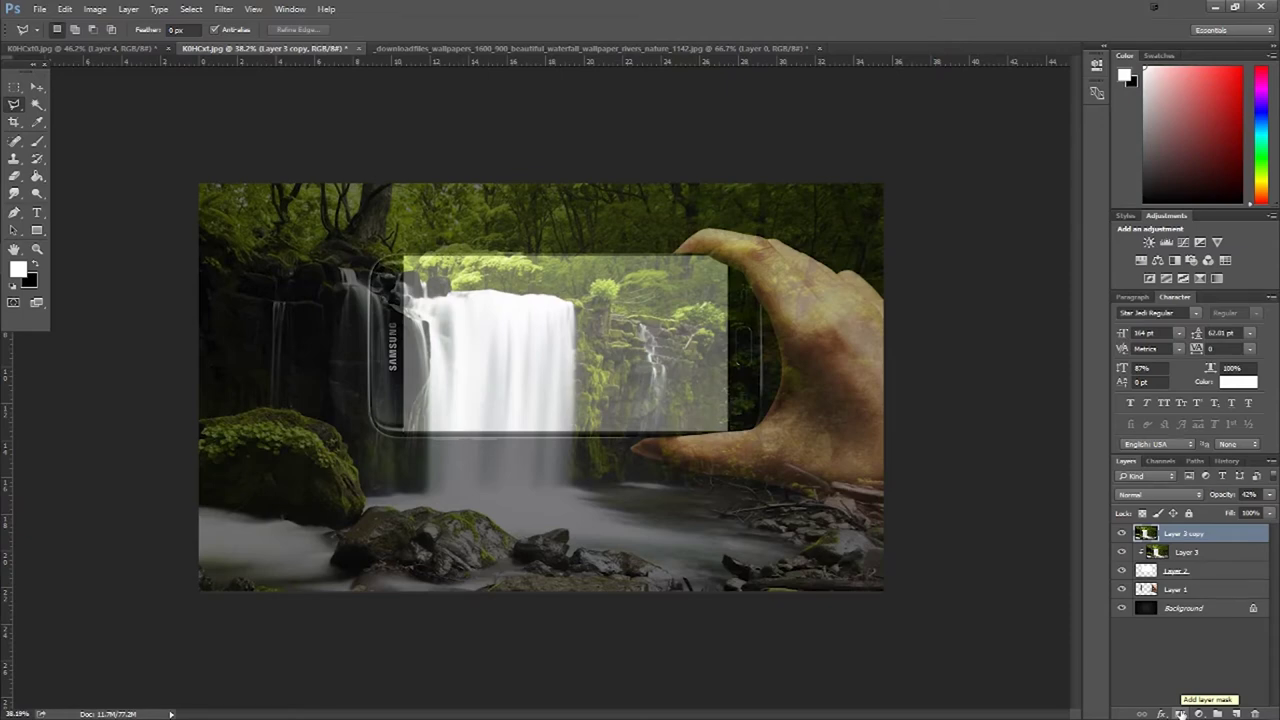
click(1180, 712)
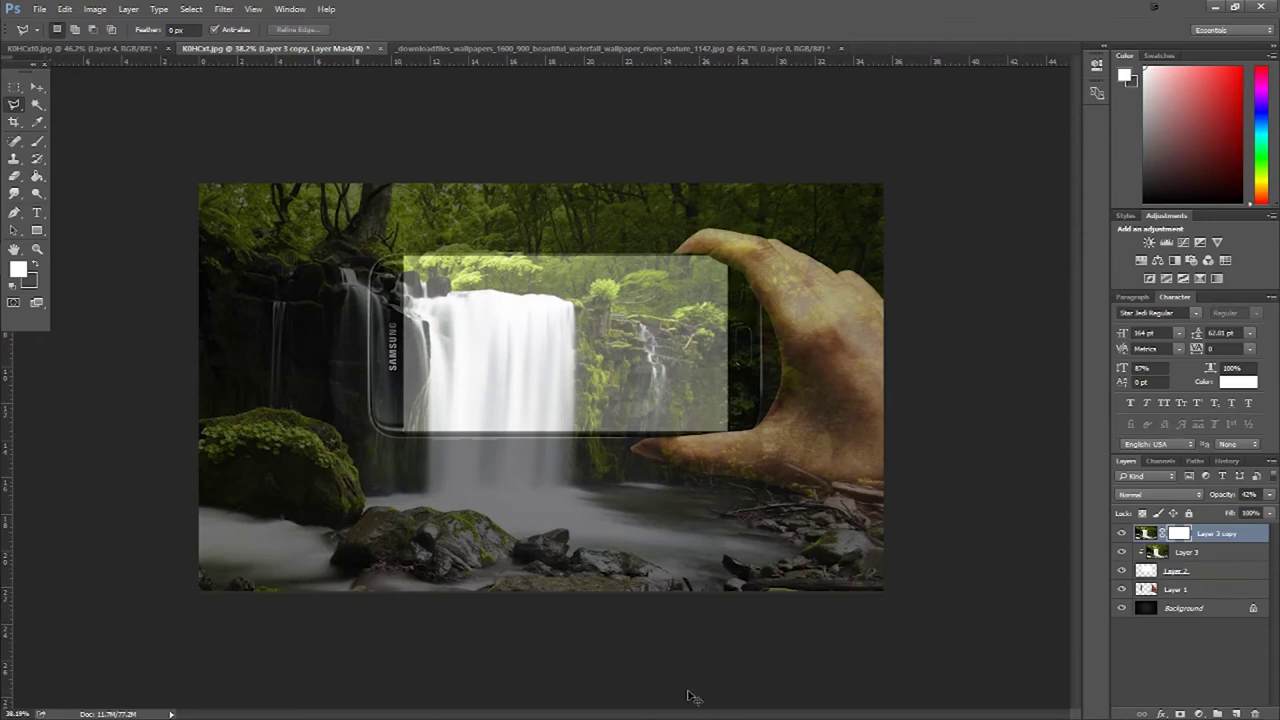
Step: Invert Layer 3 copy's mask to black, hiding the full-canvas waterfall
key(ctrl+i)
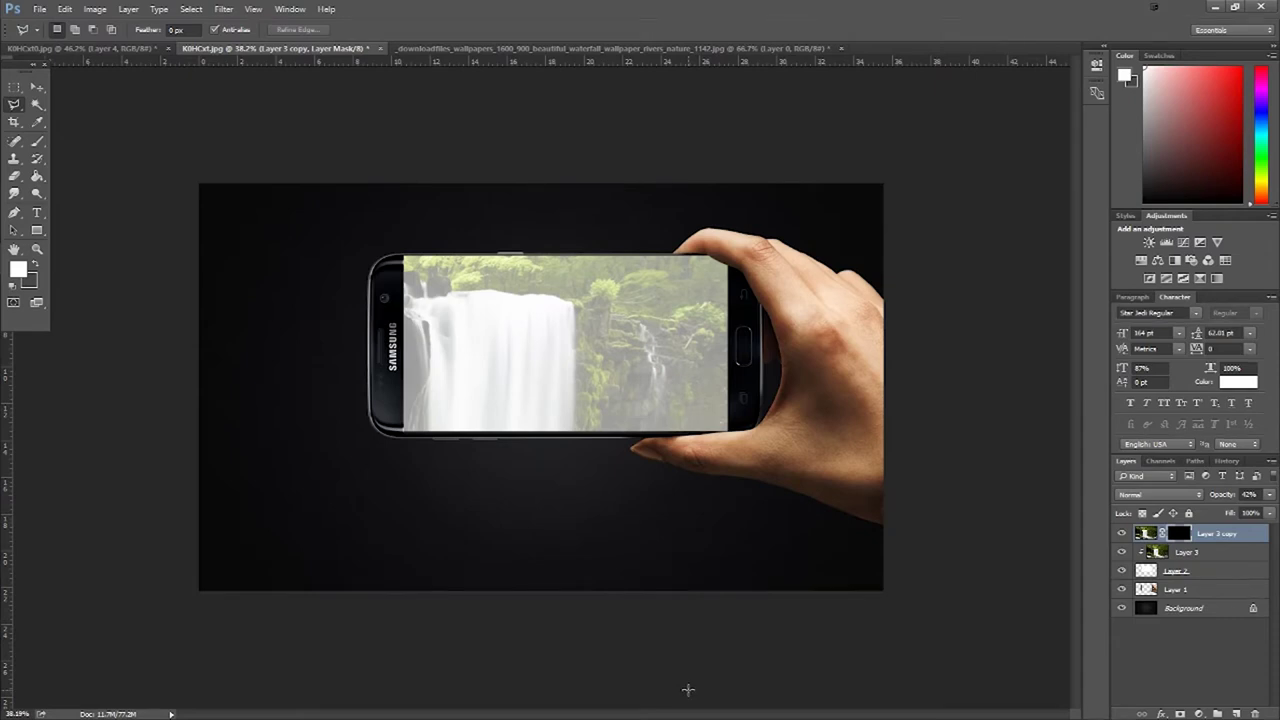
click(41, 145)
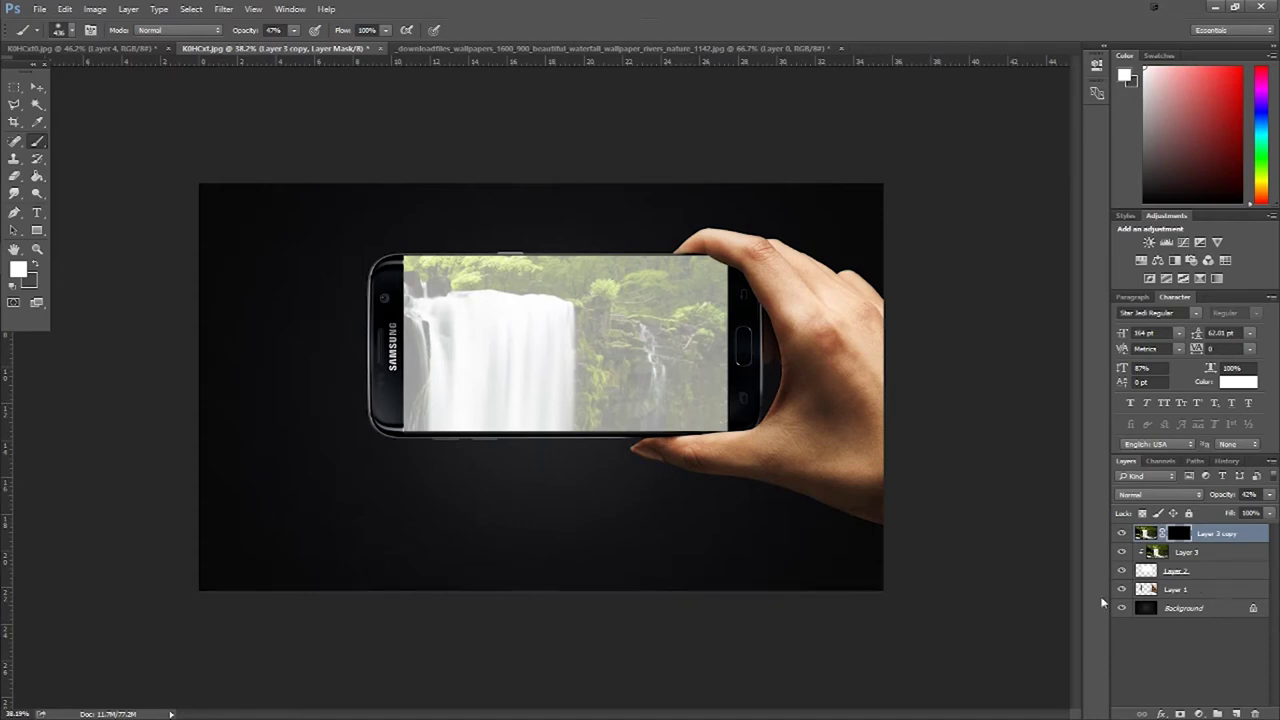
Step: Raise Layer 3 to 100% opacity, check Layer 3 copy's opacity, and target the copy's mask
click(1203, 551)
click(1199, 554)
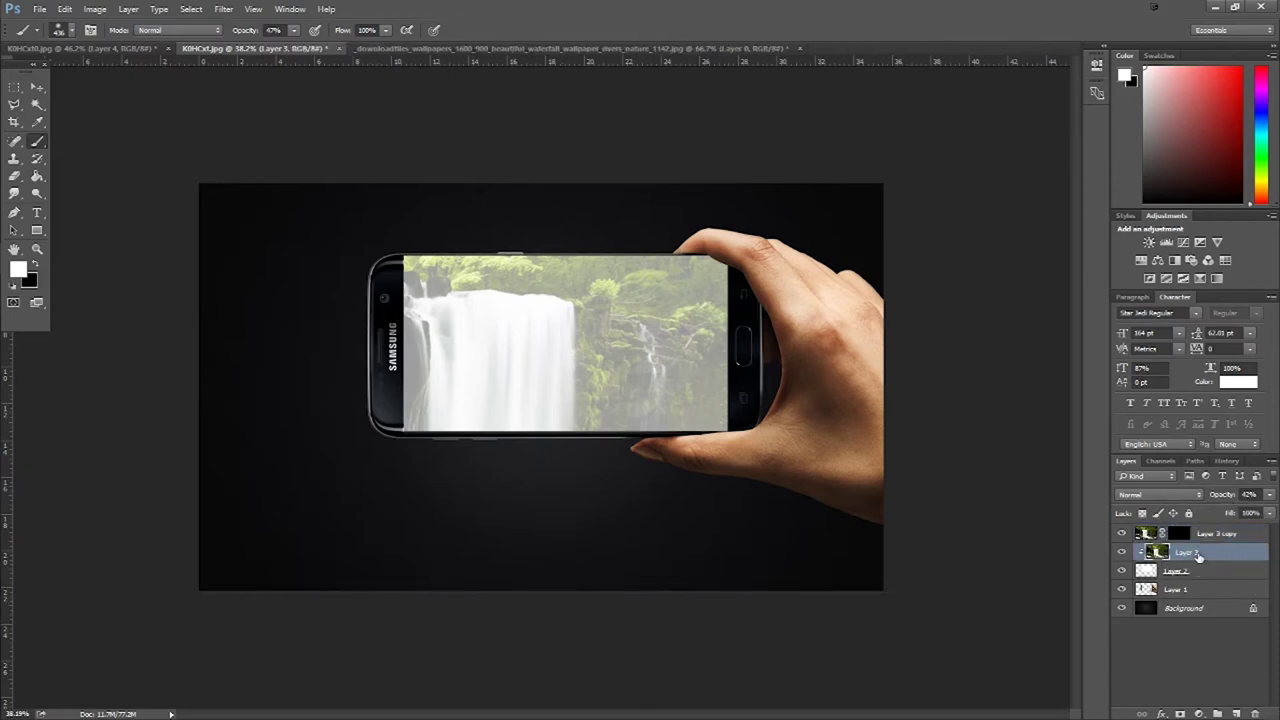
click(1269, 494)
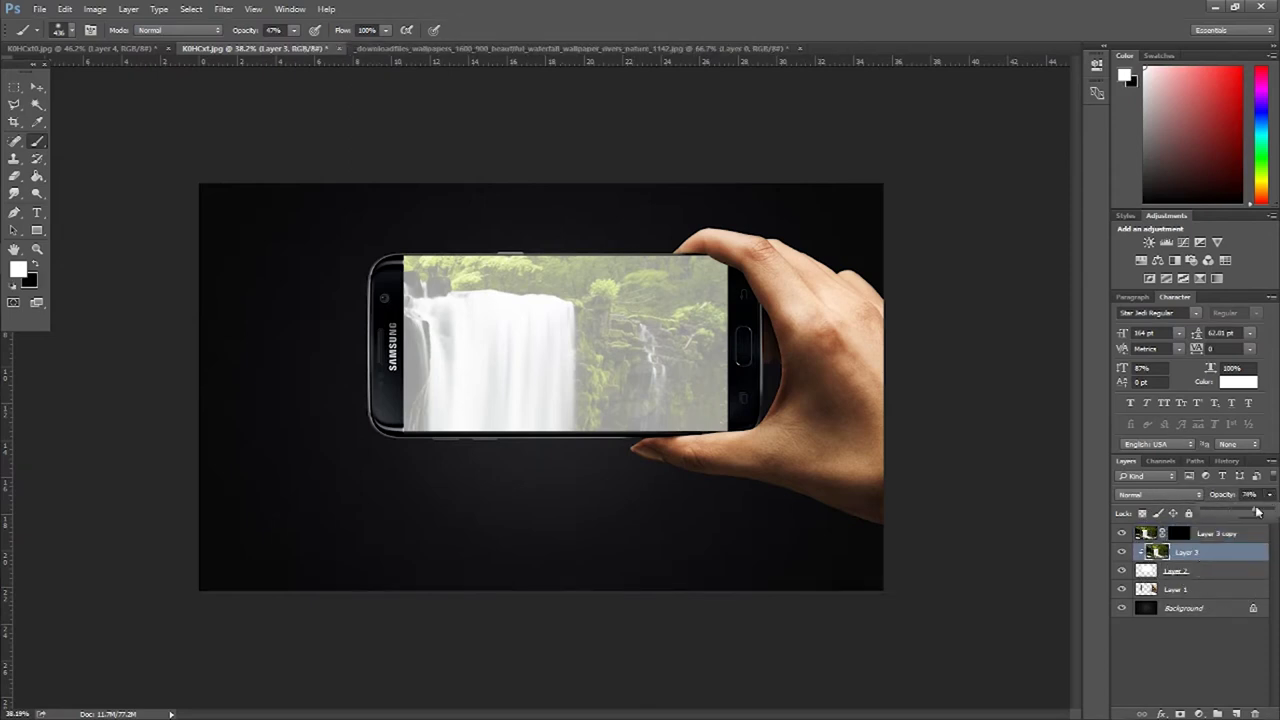
drag(1246, 507, 1276, 517)
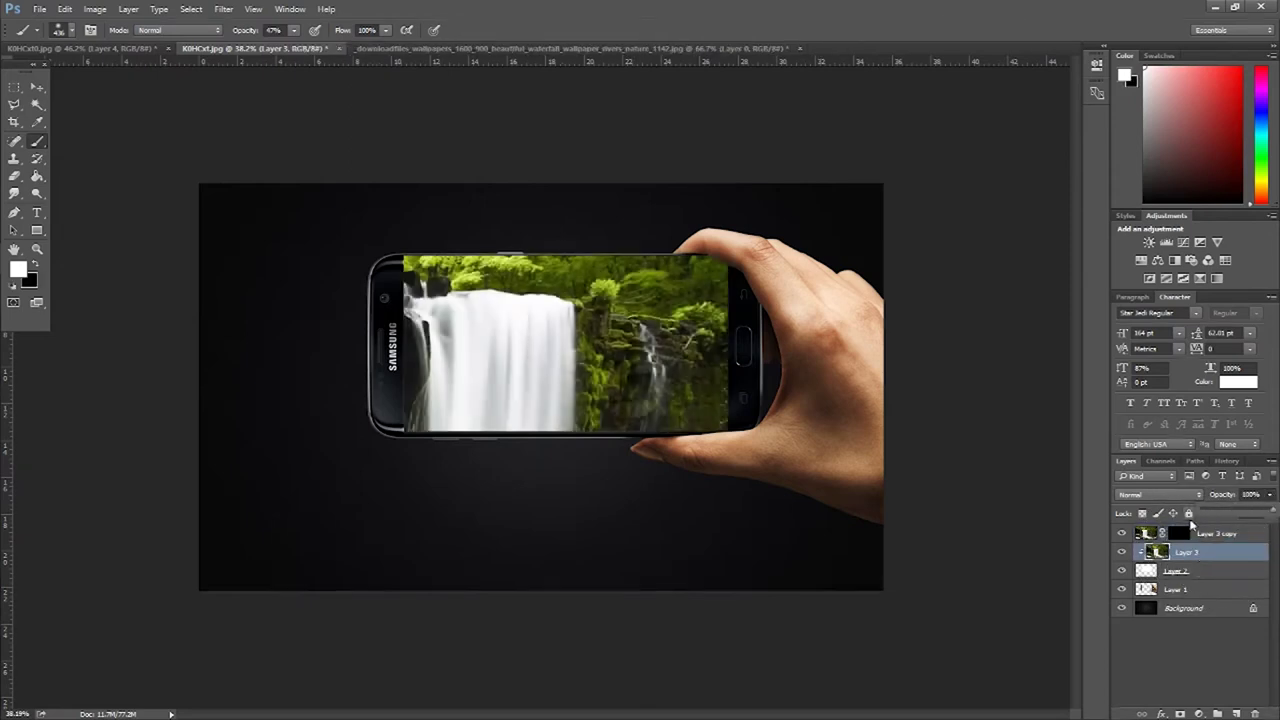
click(1147, 536)
click(1147, 536)
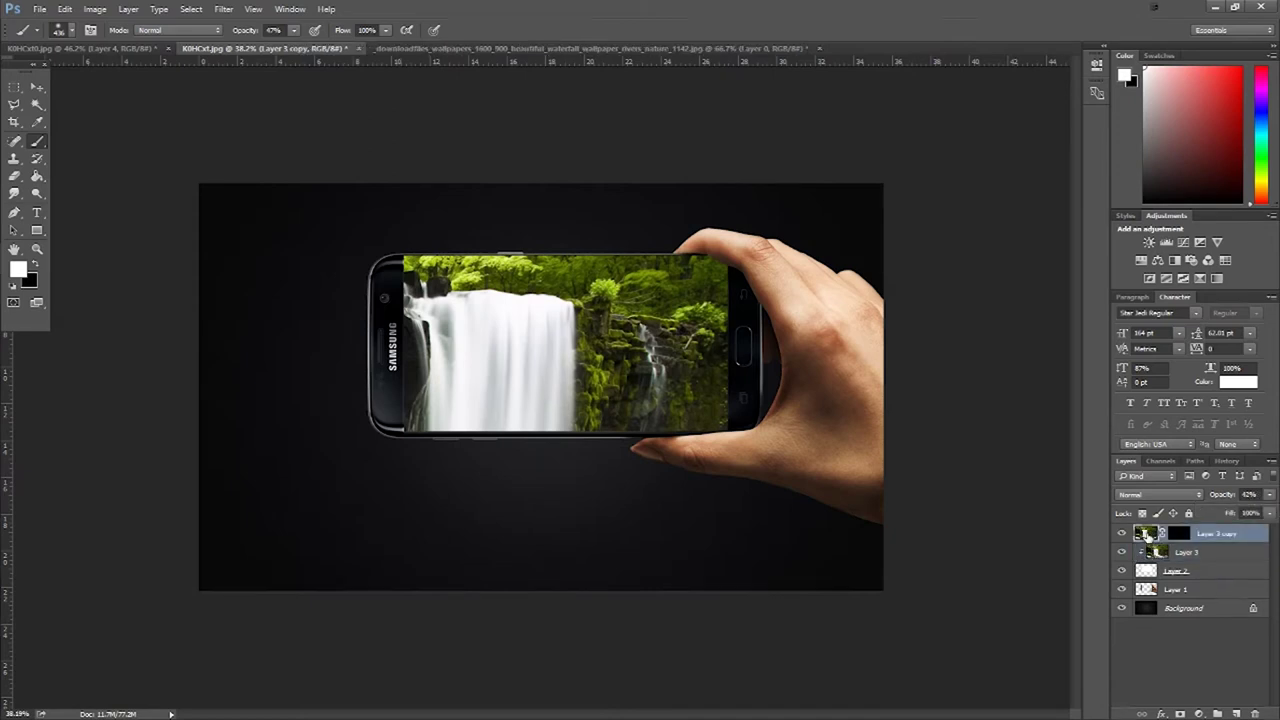
click(1270, 494)
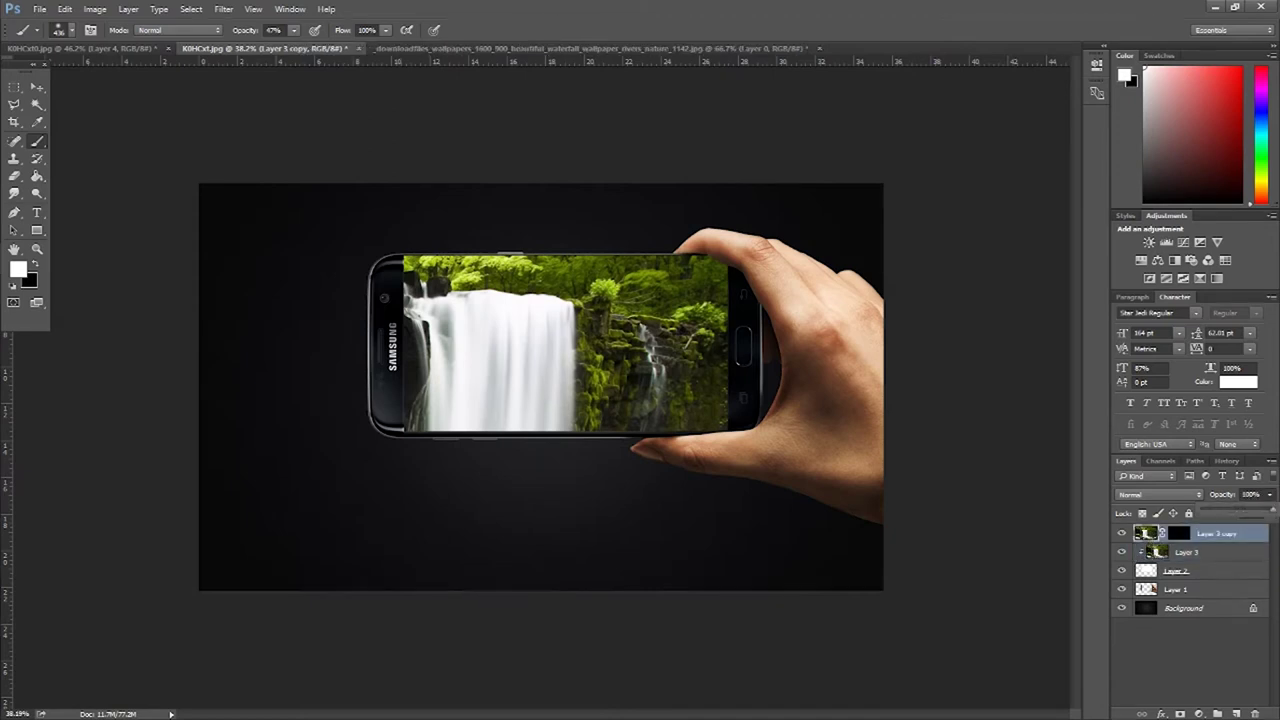
click(1205, 652)
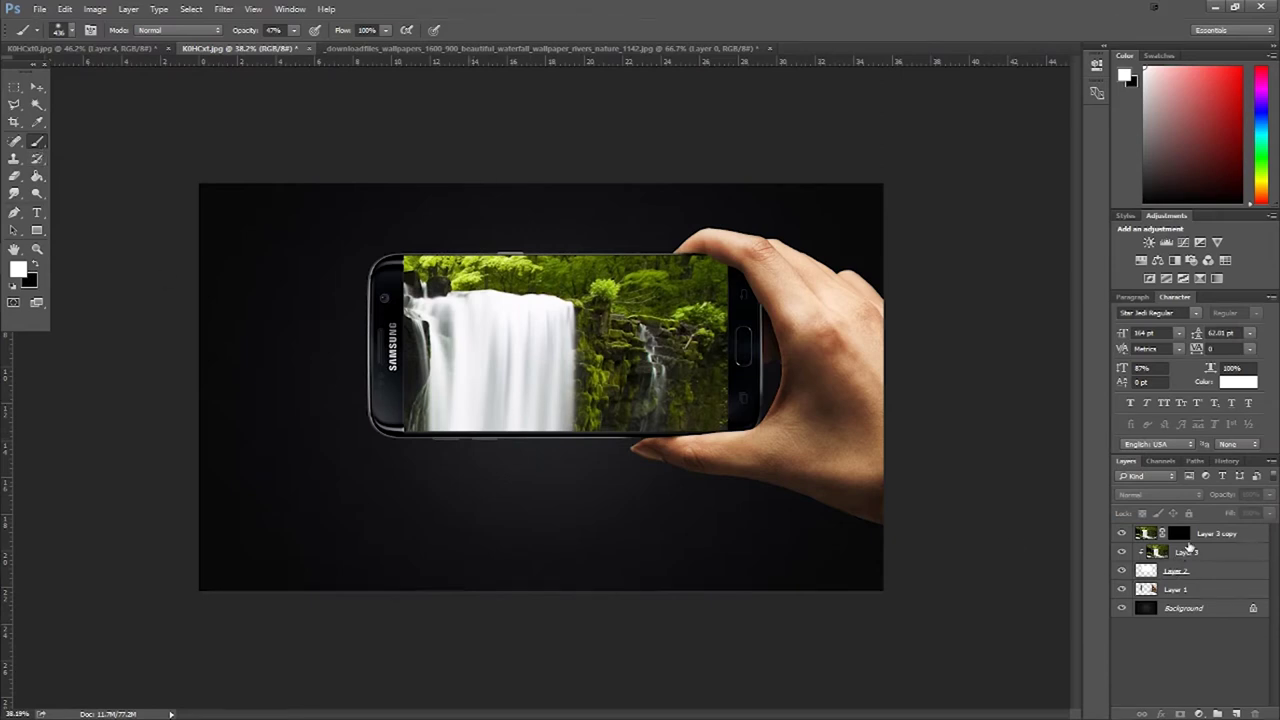
click(1179, 535)
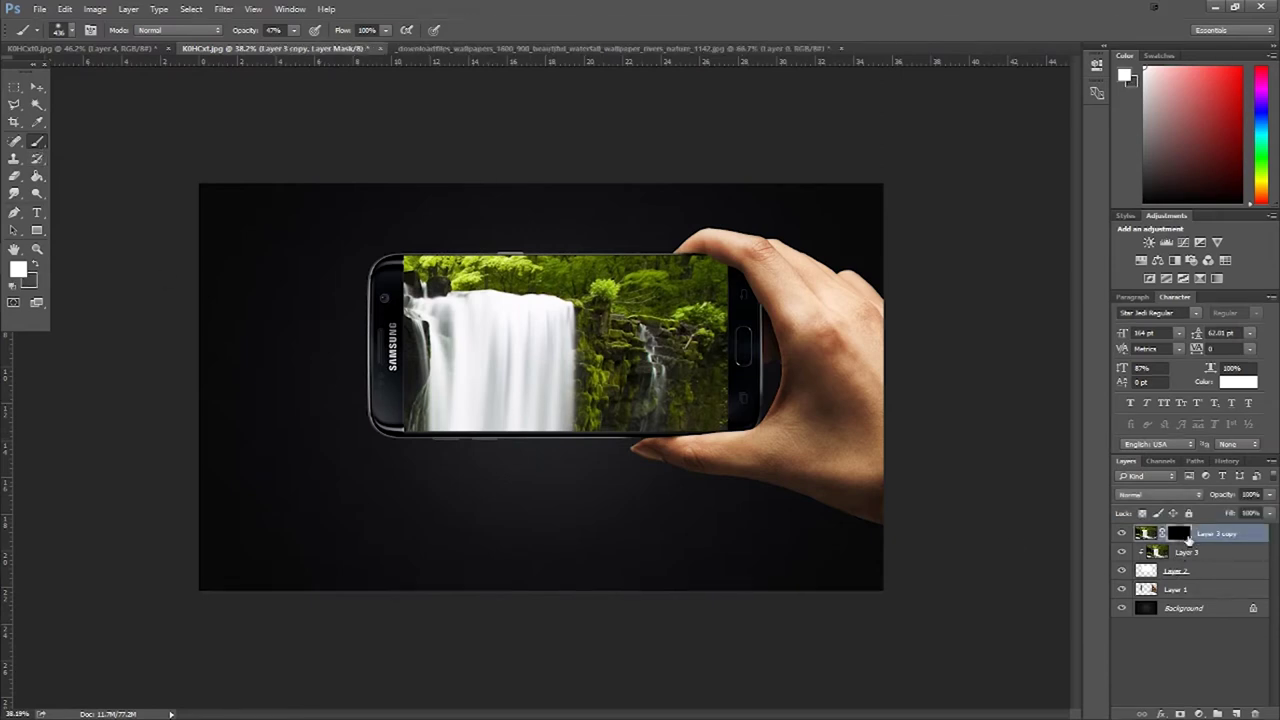
Step: Paint white on Layer 3 copy's mask to reveal the waterfall stream, rocks and water below the phone
click(1148, 534)
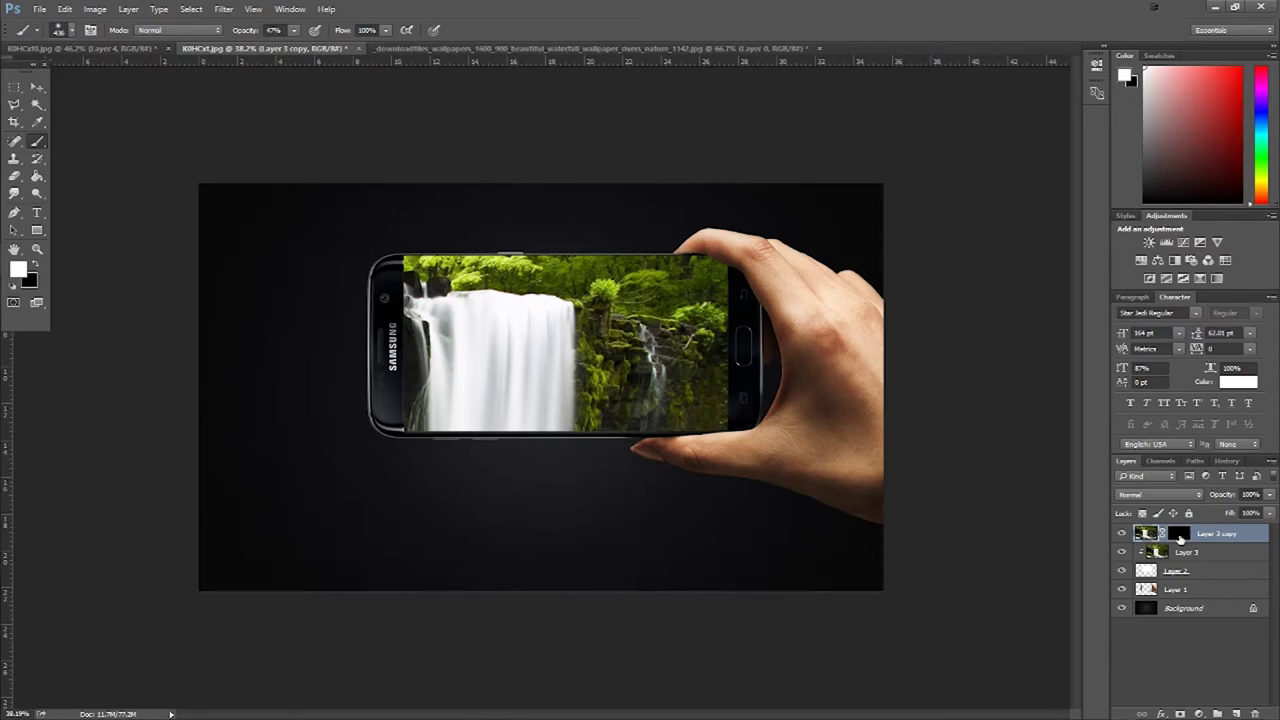
click(1179, 535)
drag(464, 428, 453, 490)
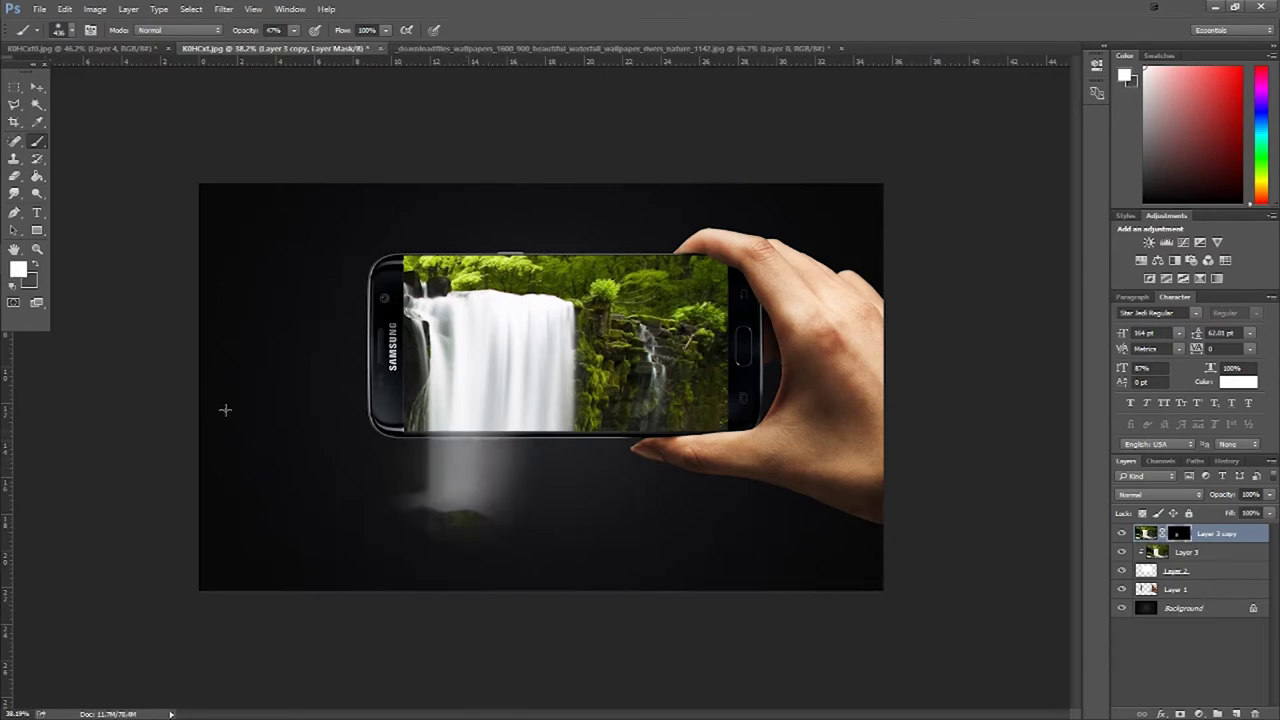
drag(465, 432, 462, 614)
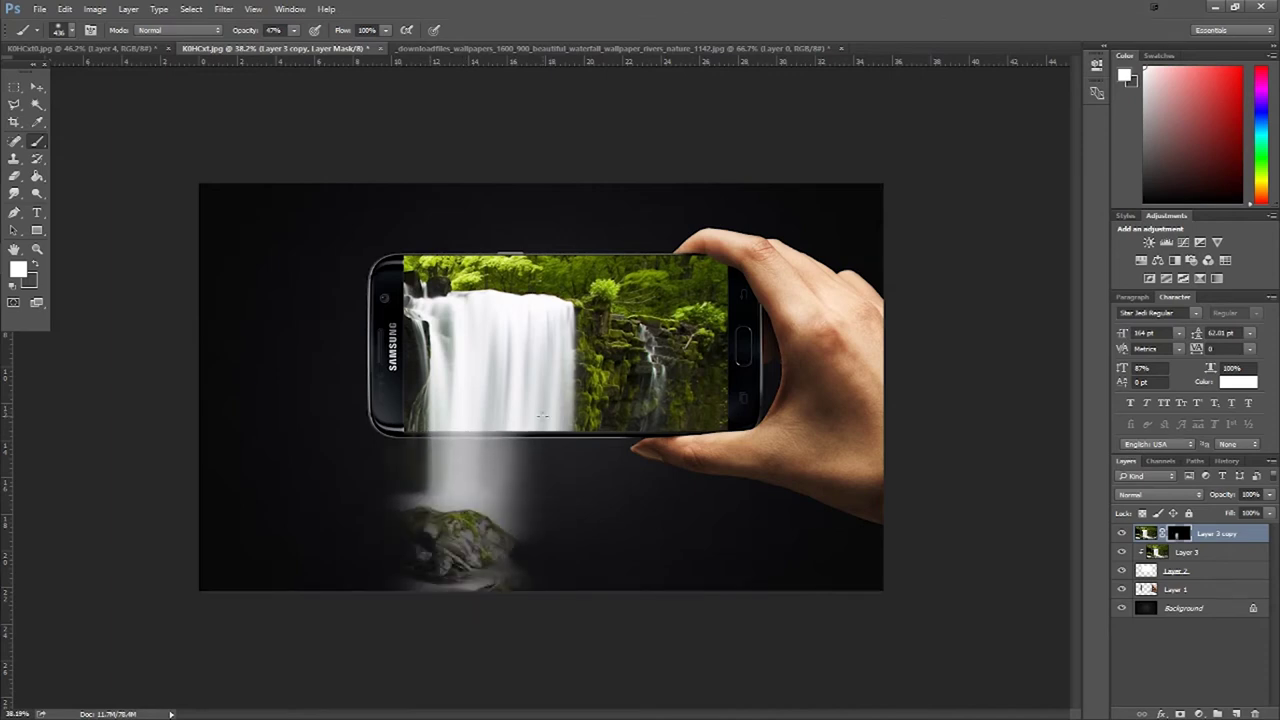
drag(542, 440, 545, 630)
drag(591, 454, 602, 620)
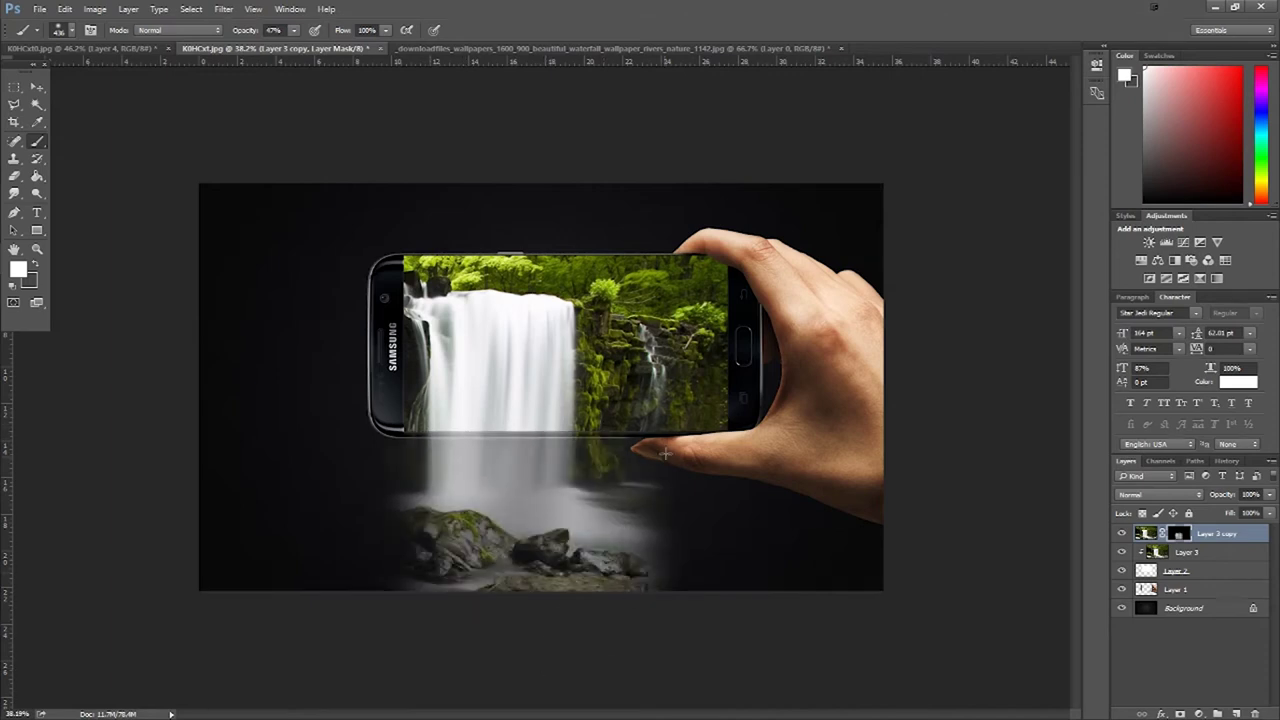
drag(666, 442, 680, 666)
drag(690, 432, 706, 645)
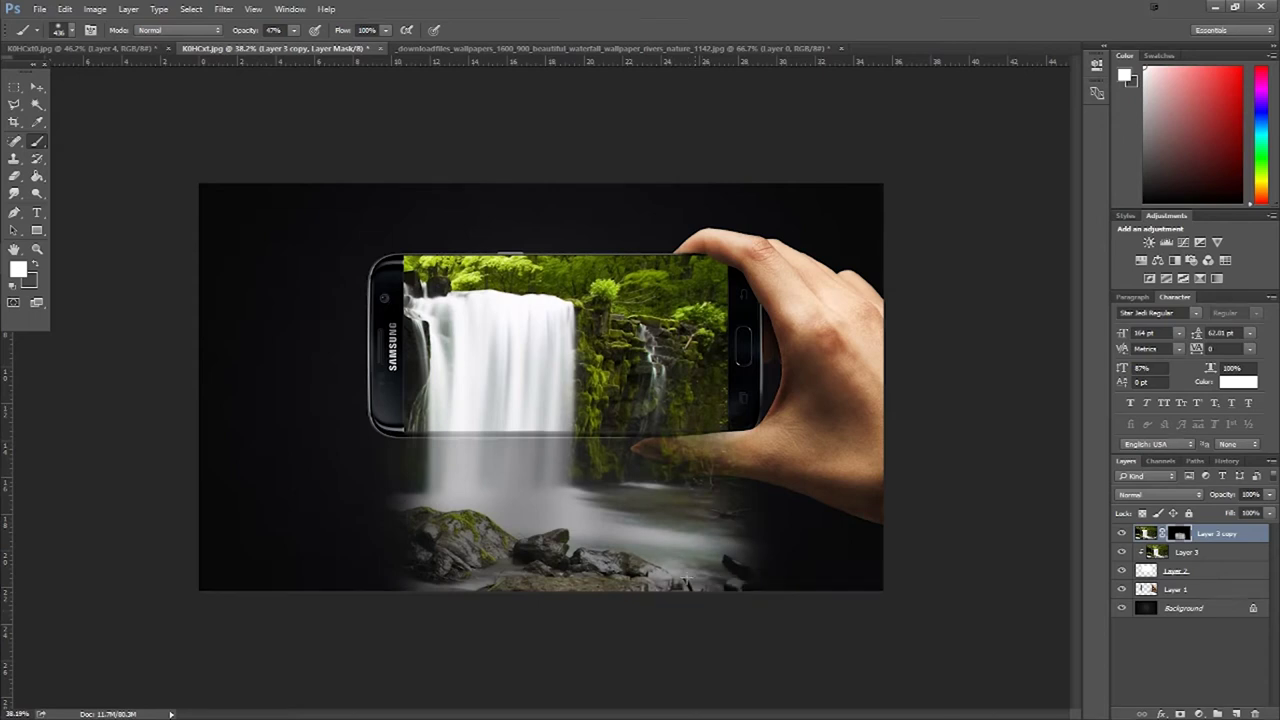
drag(633, 397, 656, 588)
drag(630, 486, 665, 592)
drag(693, 444, 669, 614)
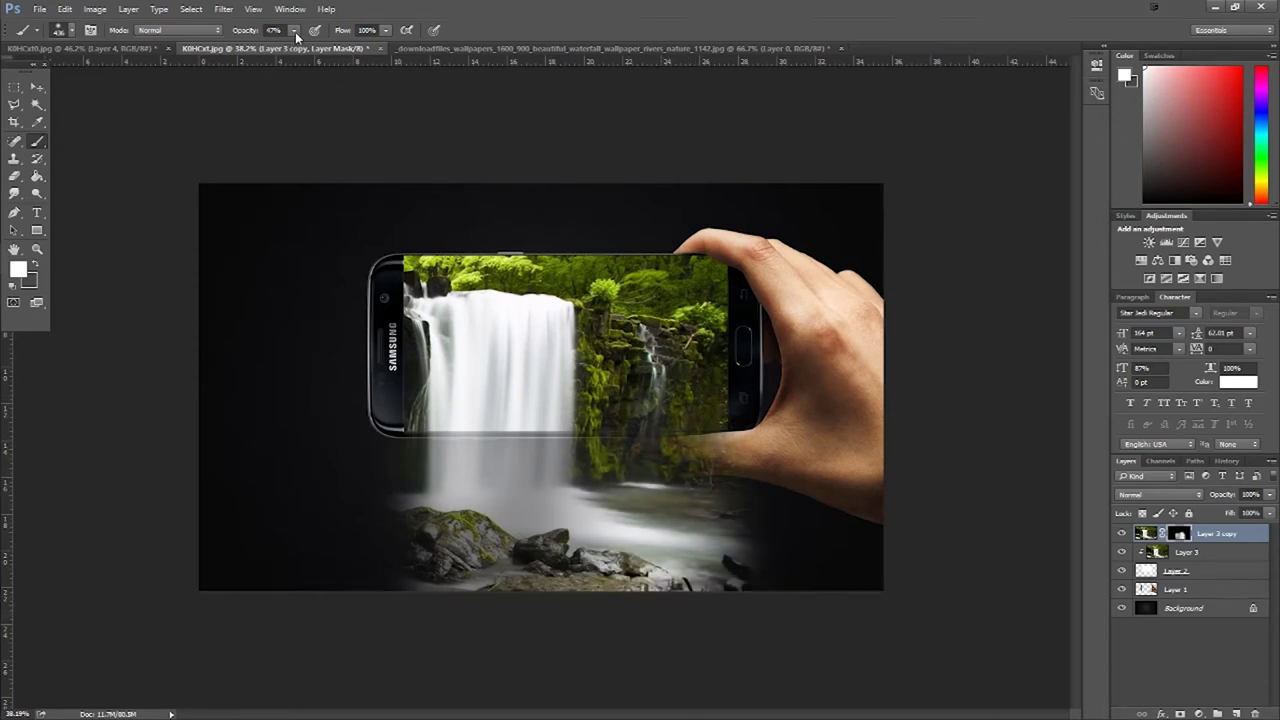
Step: Set the brush opacity in the options bar to 65%
click(70, 30)
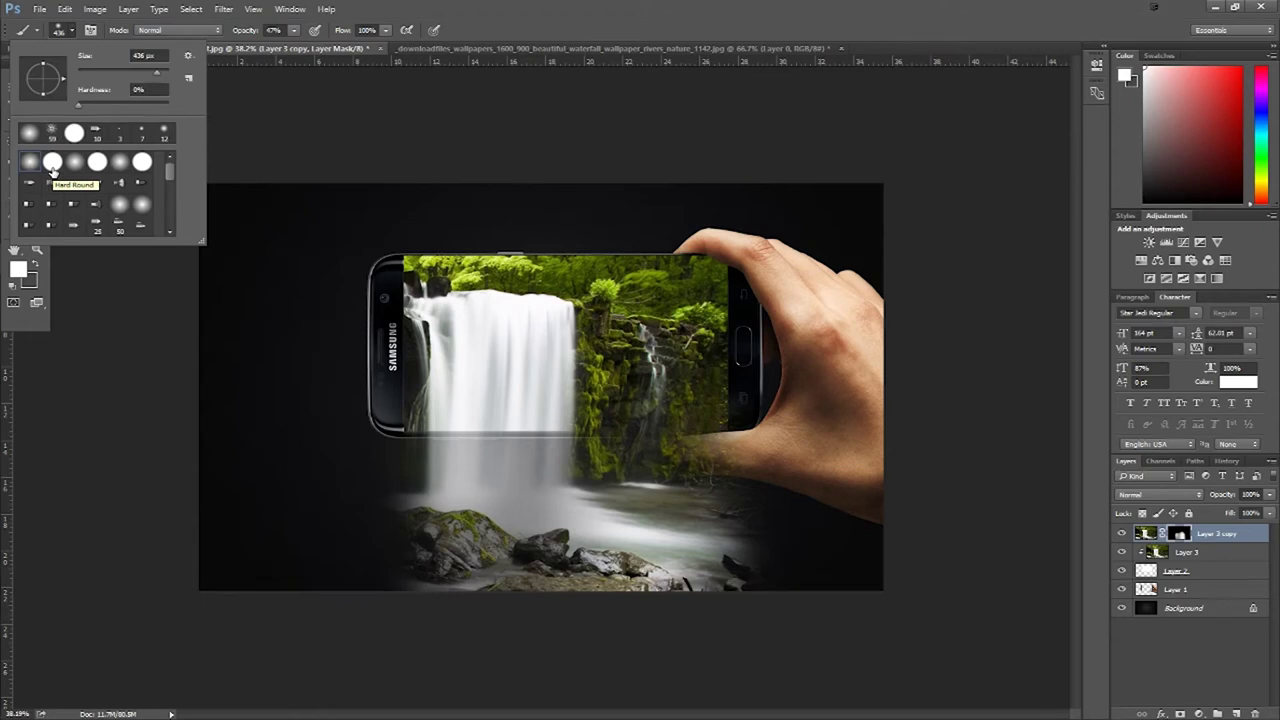
click(297, 48)
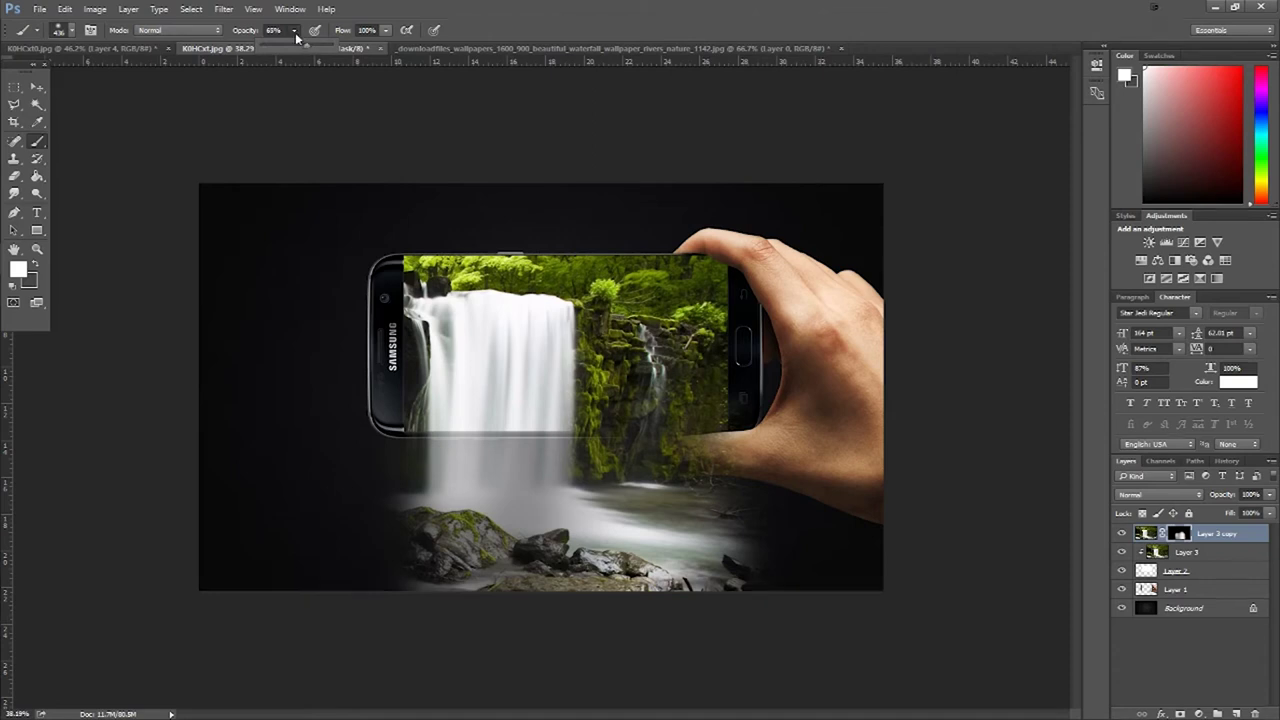
click(297, 37)
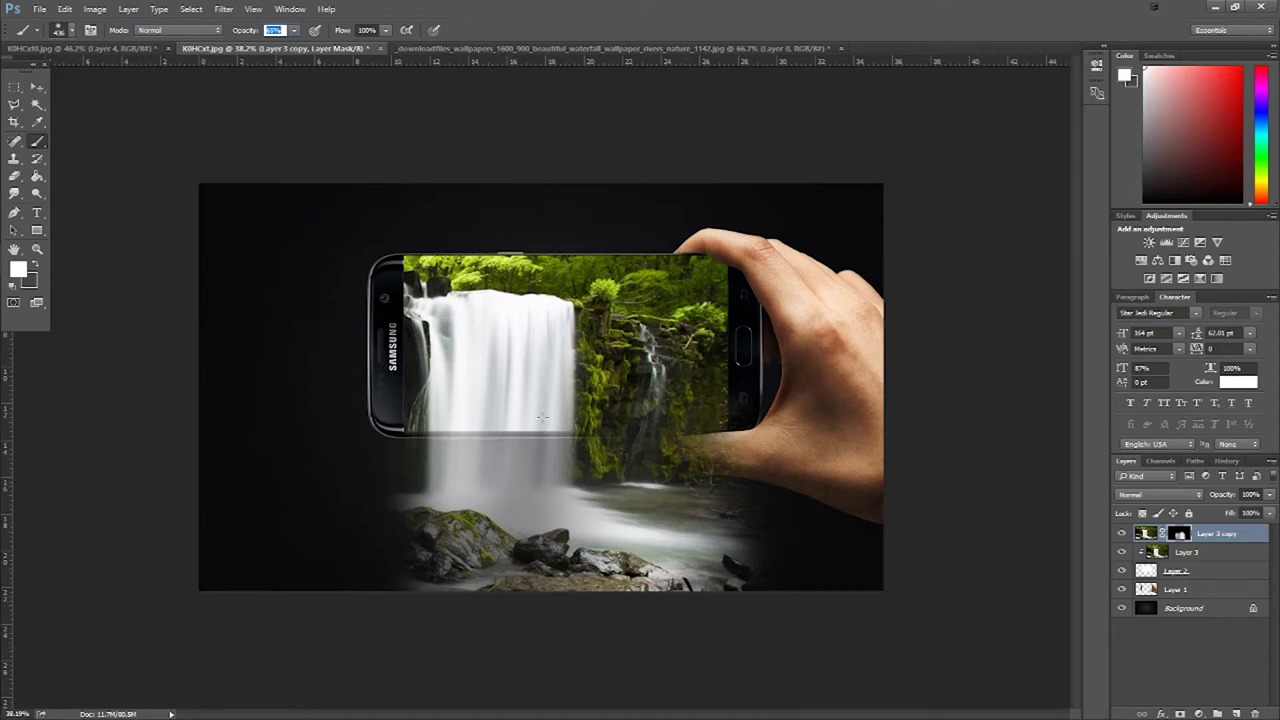
Step: Paint white on Layer 3 copy's mask to reveal the waterfall, the mossy lower-left boulder and the lower-right rocks
mouse_move(541, 418)
mouse_down()
mouse_move(520, 500)
mouse_move(470, 530)
mouse_move(460, 440)
mouse_move(541, 447)
mouse_move(590, 560)
mouse_move(510, 585)
mouse_up()
mouse_move(700, 490)
mouse_down()
mouse_move(760, 570)
mouse_move(880, 575)
mouse_up()
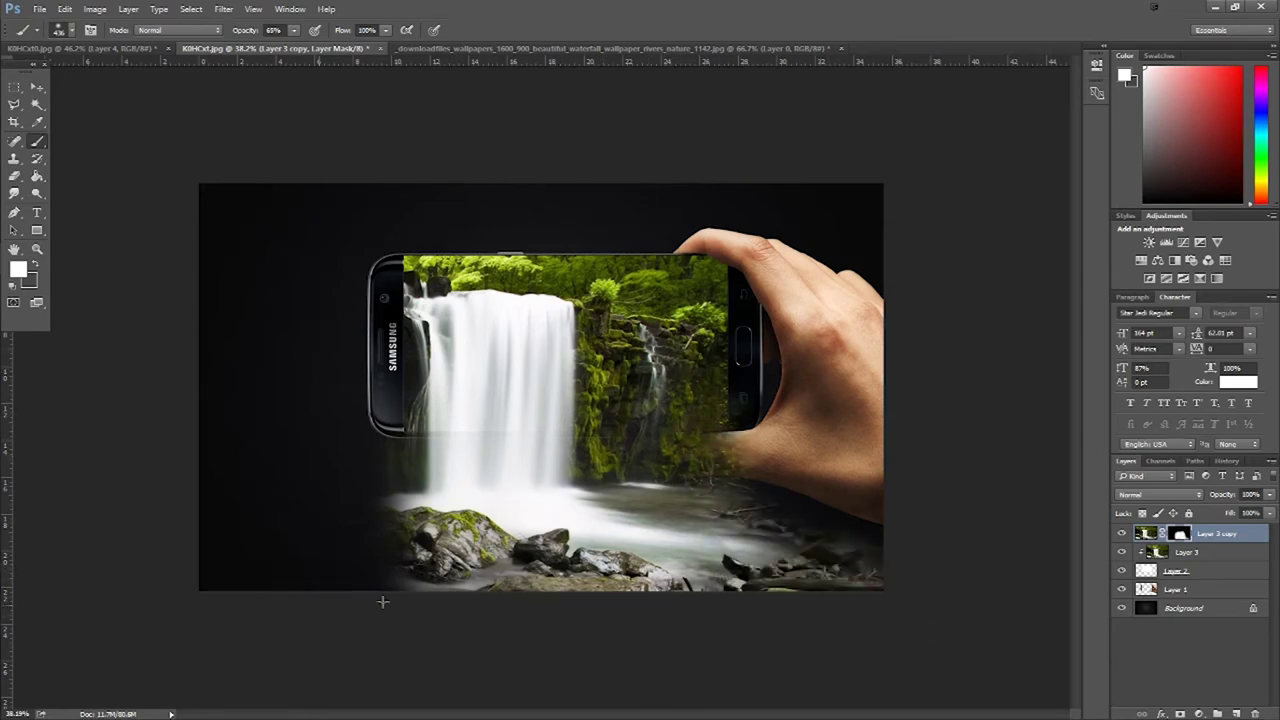
mouse_move(382, 601)
mouse_down()
mouse_move(222, 617)
mouse_move(275, 607)
mouse_up()
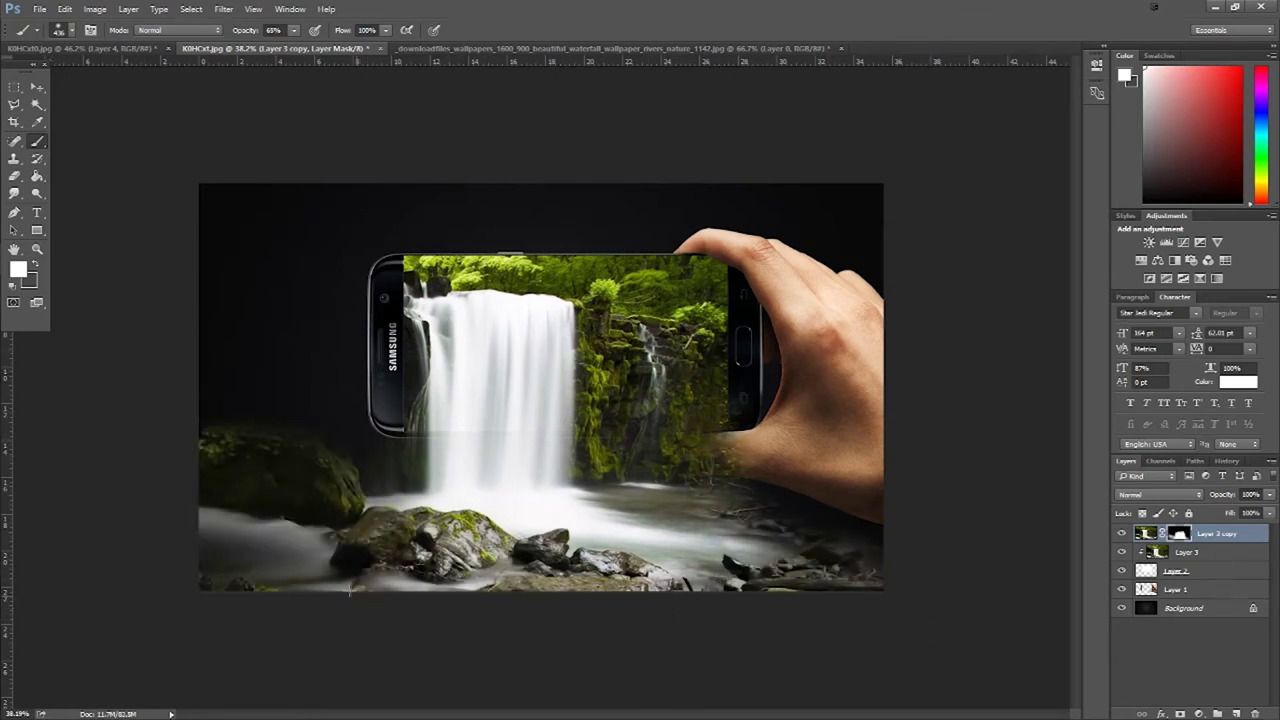
drag(337, 486, 26, 439)
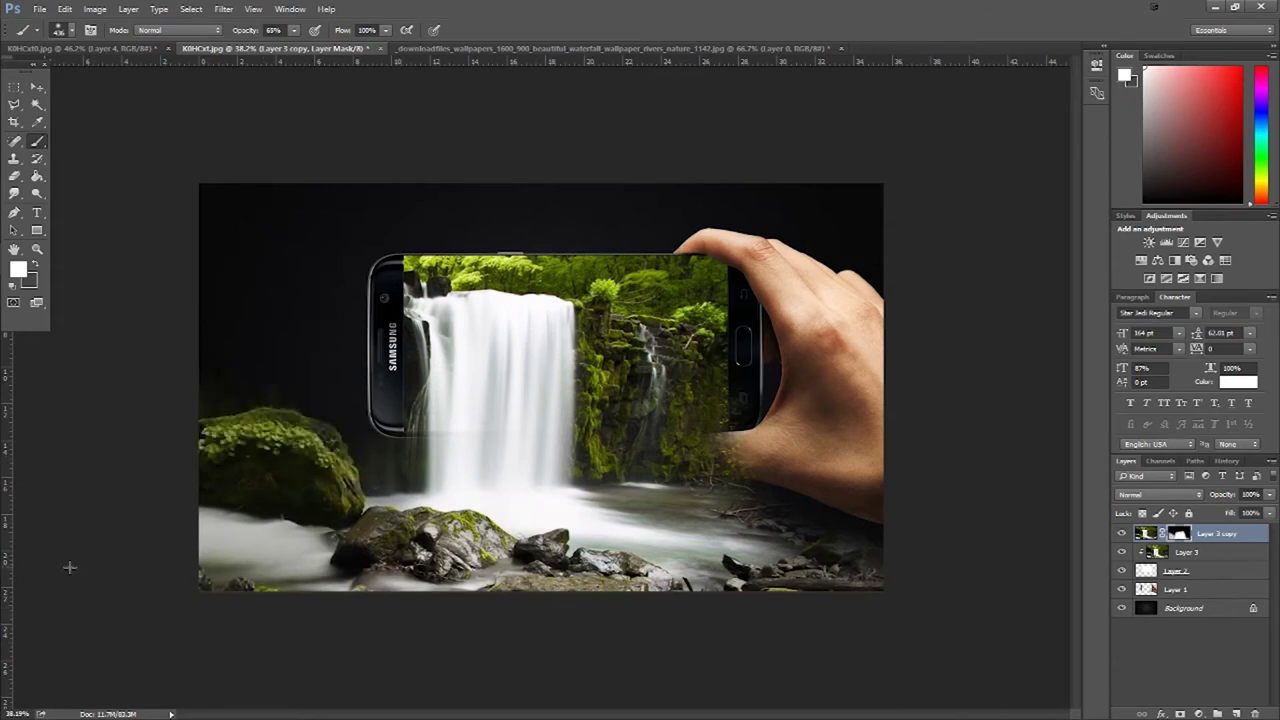
drag(454, 549, 43, 575)
drag(957, 557, 780, 590)
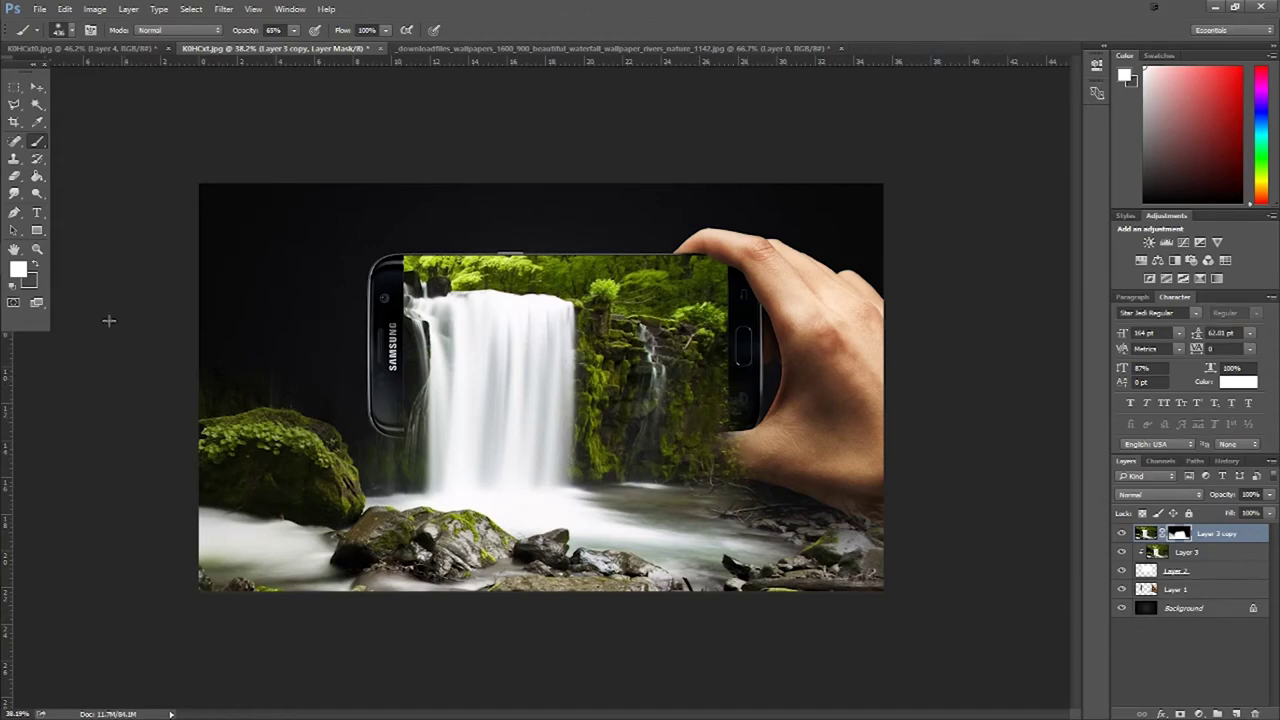
Step: Set the foreground colour to black (000000) and return to the Brush
click(22, 272)
text(000000)
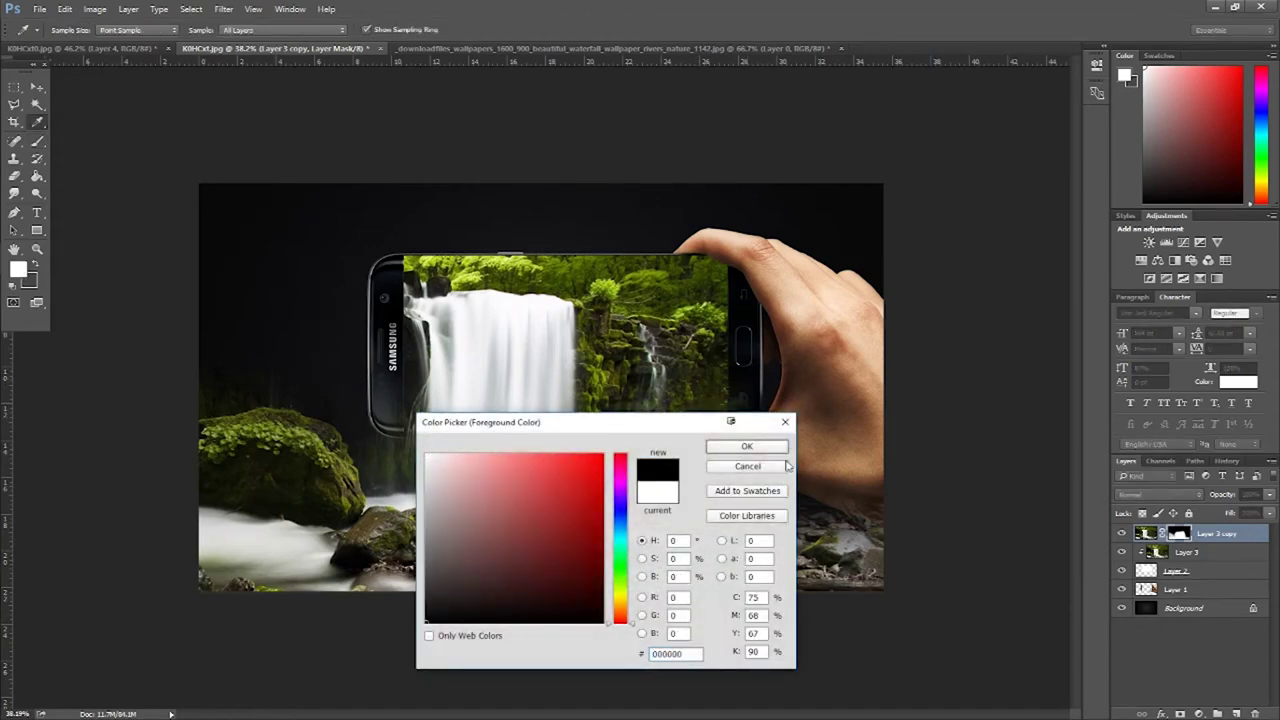
click(747, 446)
key(b)
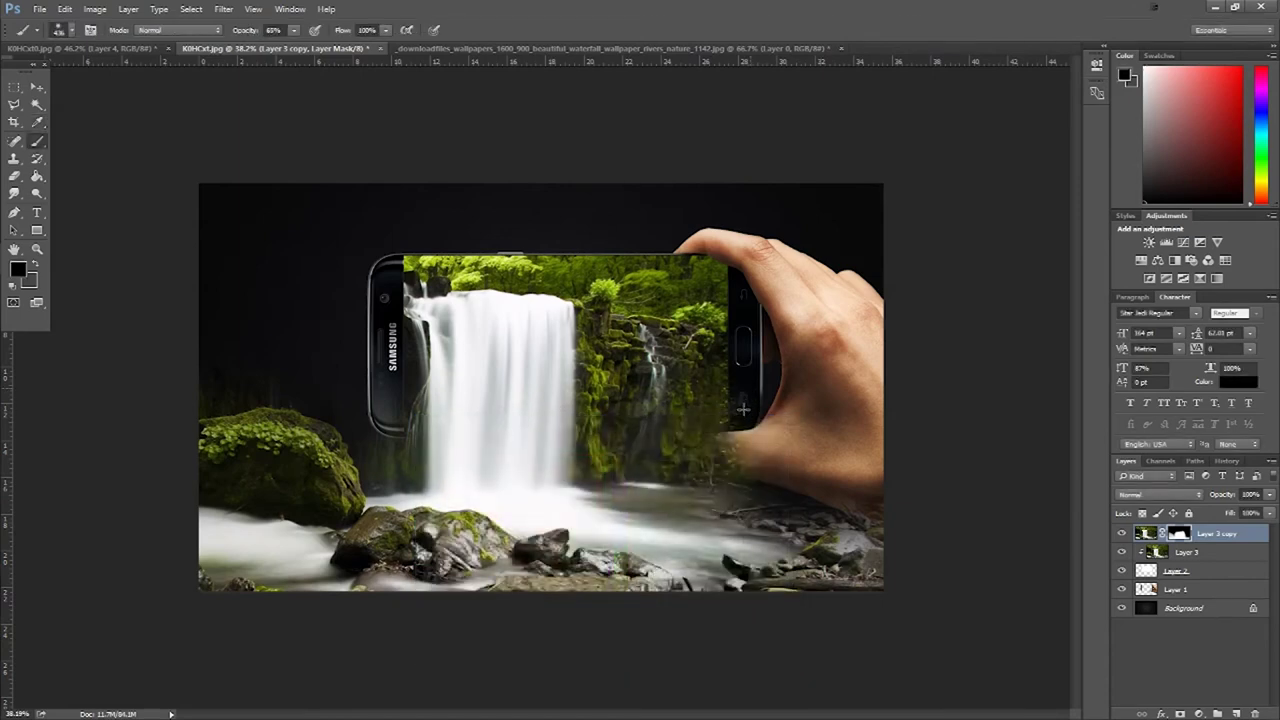
Step: Paint black over the thumb on the mask, toggling the stroke with Ctrl+Z to compare
drag(745, 420, 665, 450)
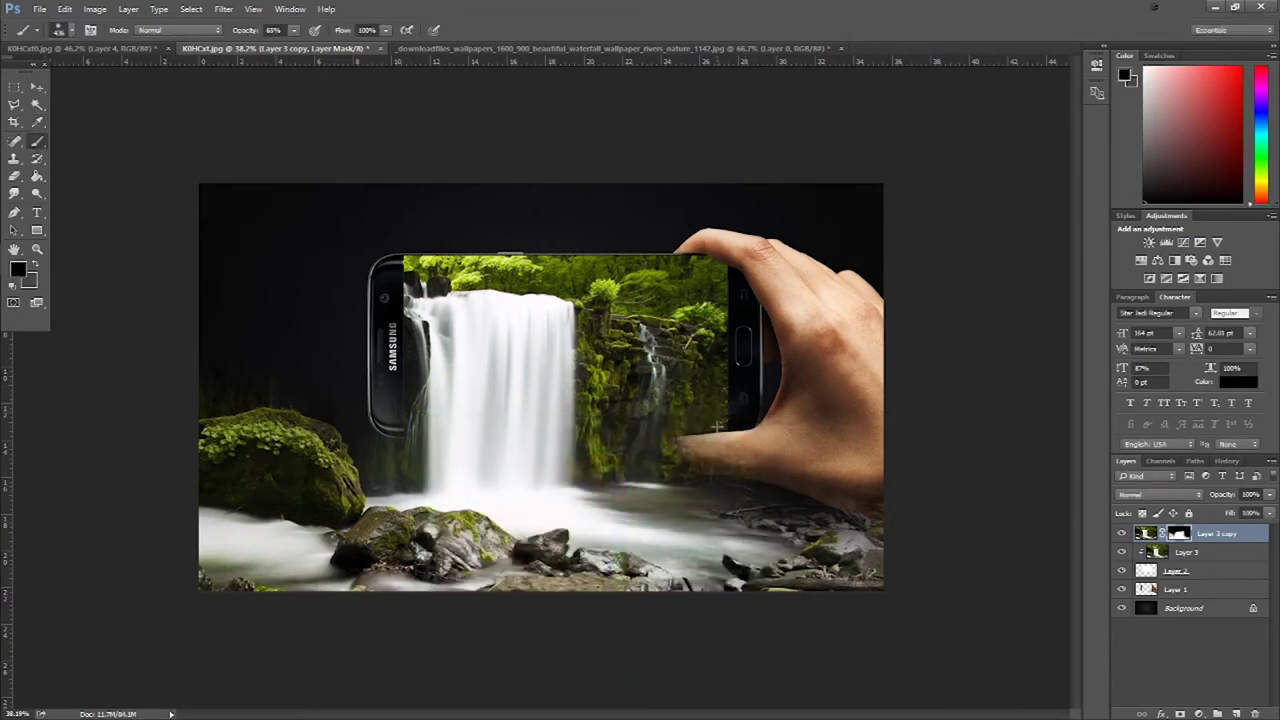
key(ctrl+z)
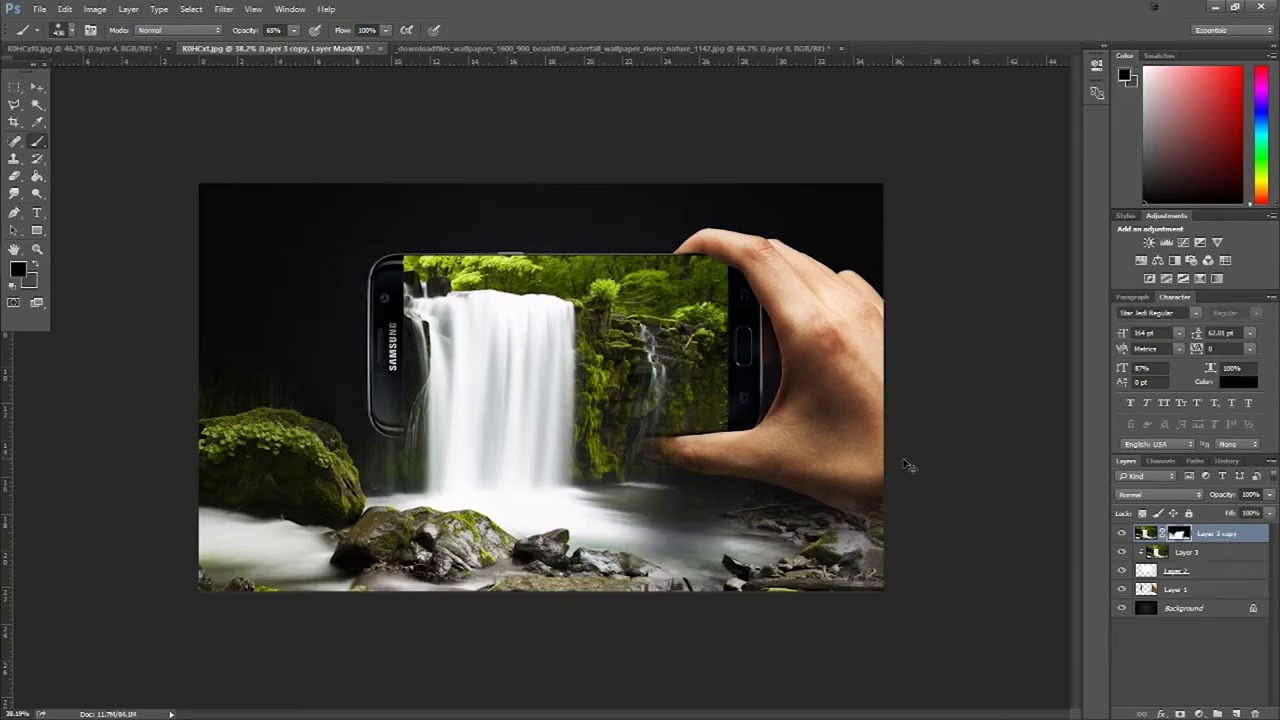
key(ctrl+z)
key(ctrl+z)
key(ctrl+z)
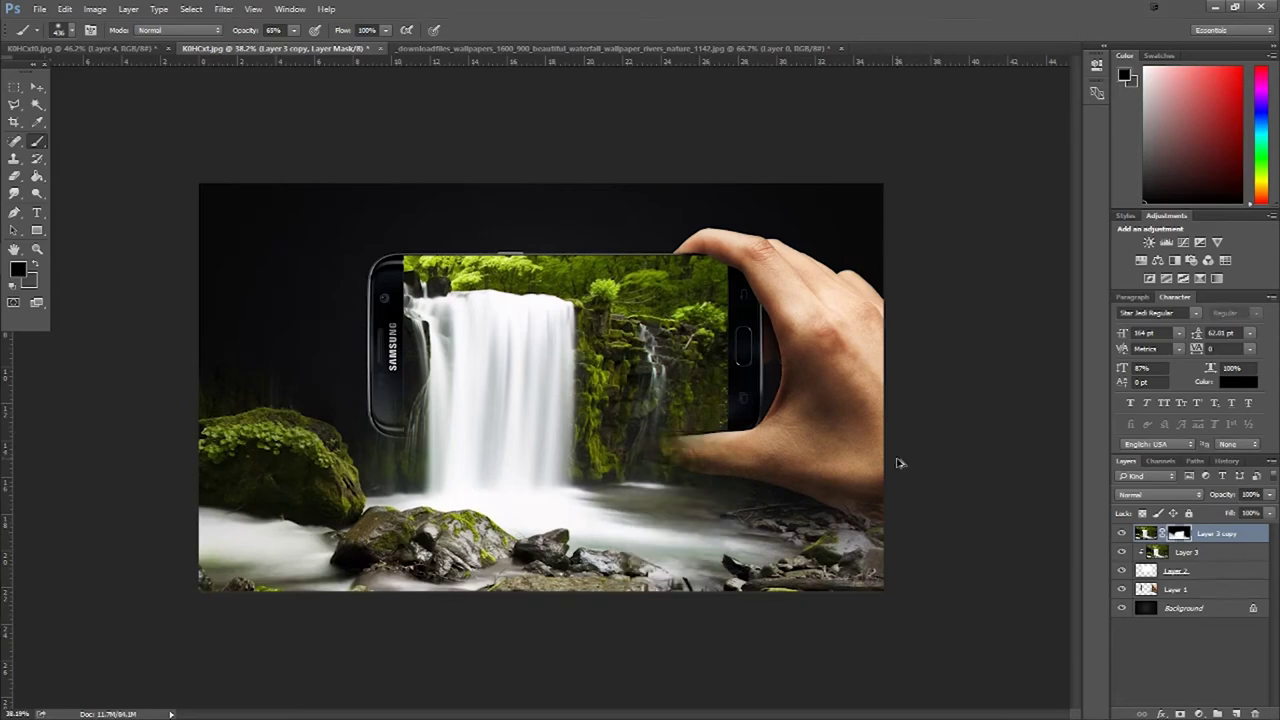
key(ctrl+z)
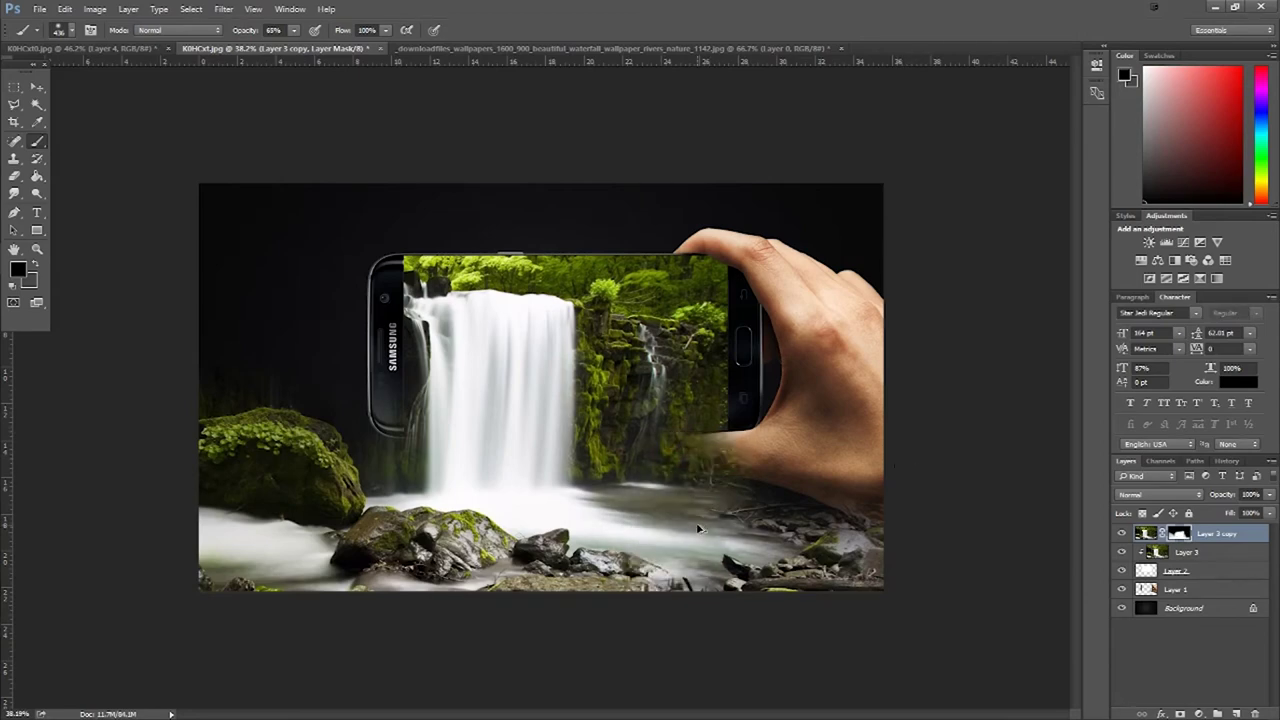
key(ctrl+z)
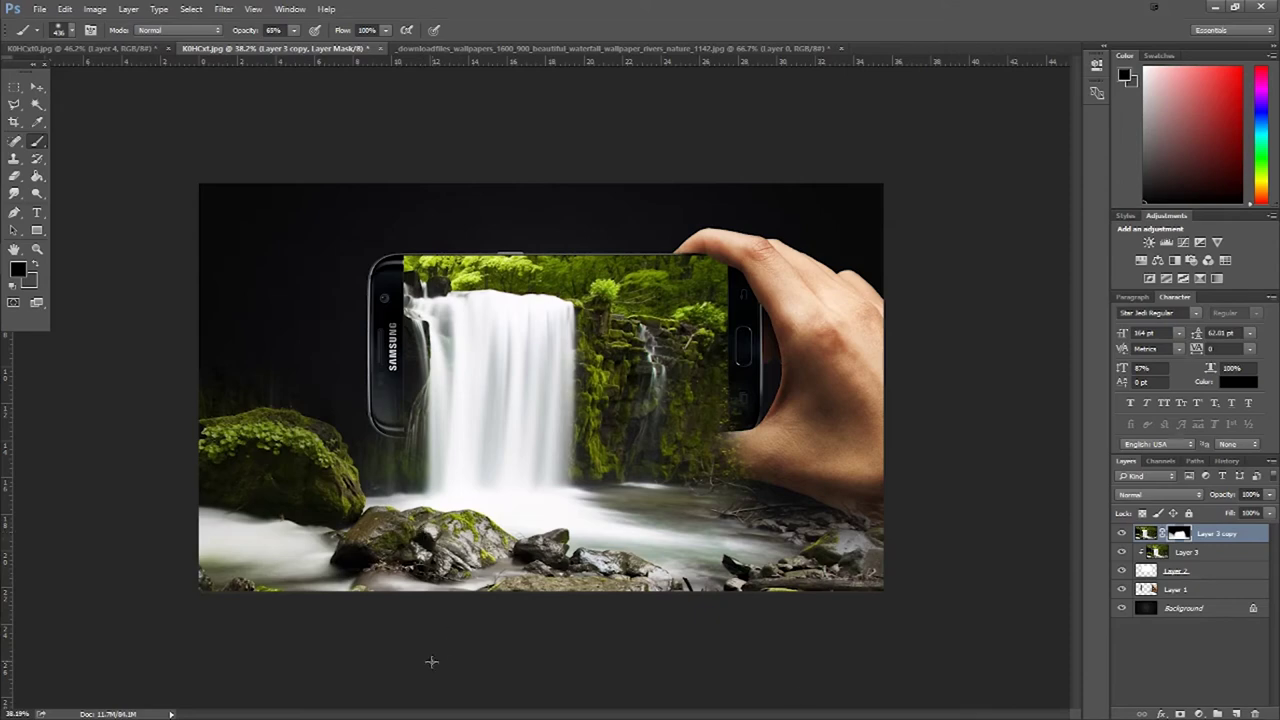
Step: Add empty Layer 4 and draw an elliptical selection around the phone and waterfall
click(1237, 714)
key(x)
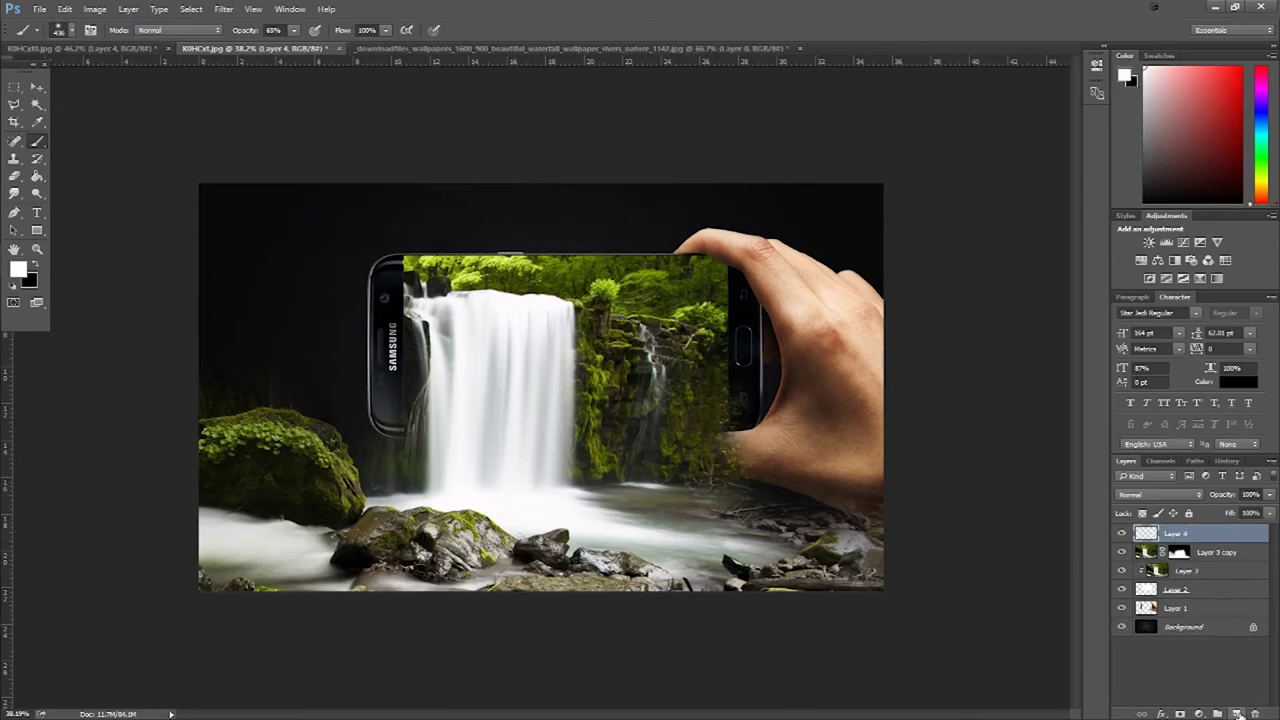
click(16, 89)
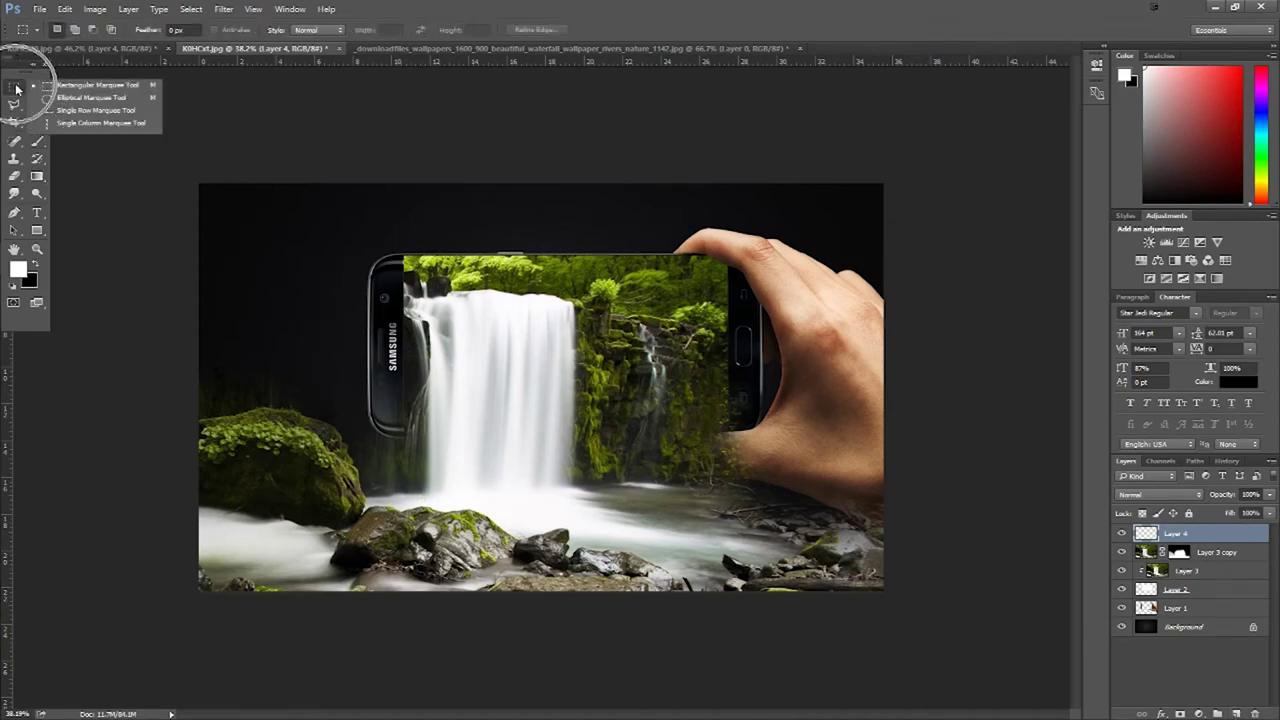
click(80, 98)
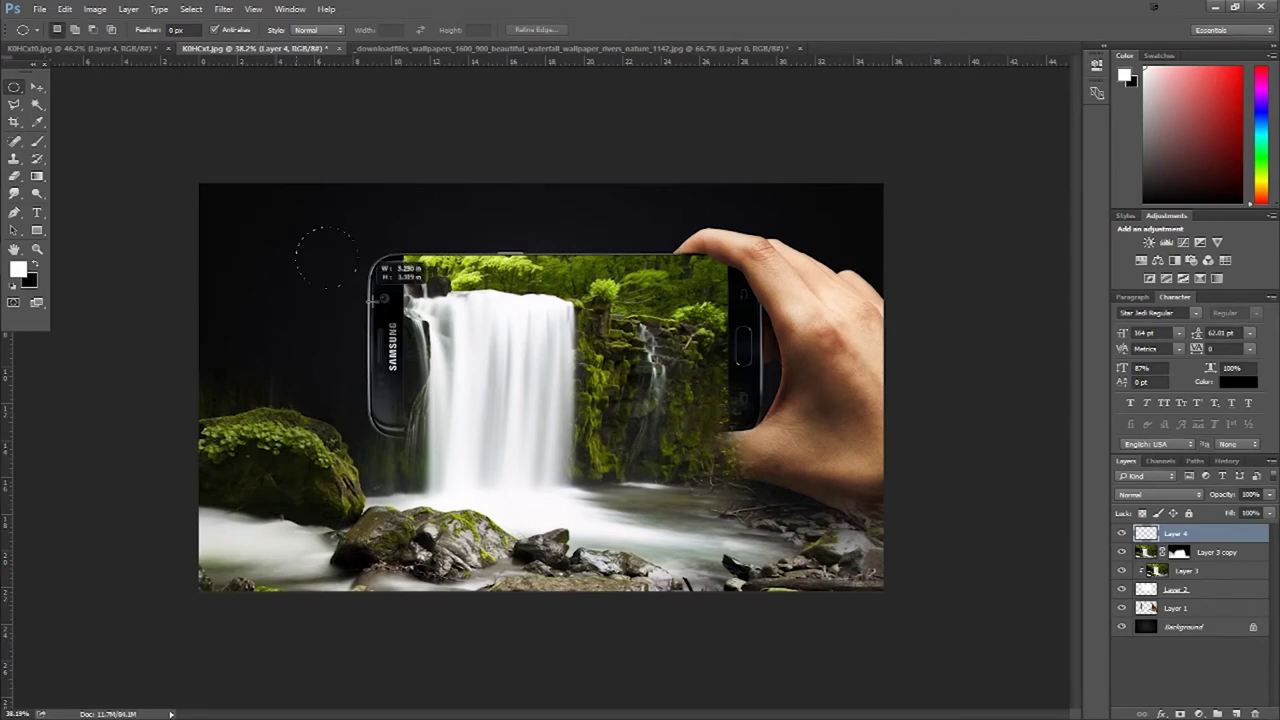
mouse_move(297, 229)
mouse_down()
mouse_move(830, 520)
mouse_move(817, 521)
mouse_up()
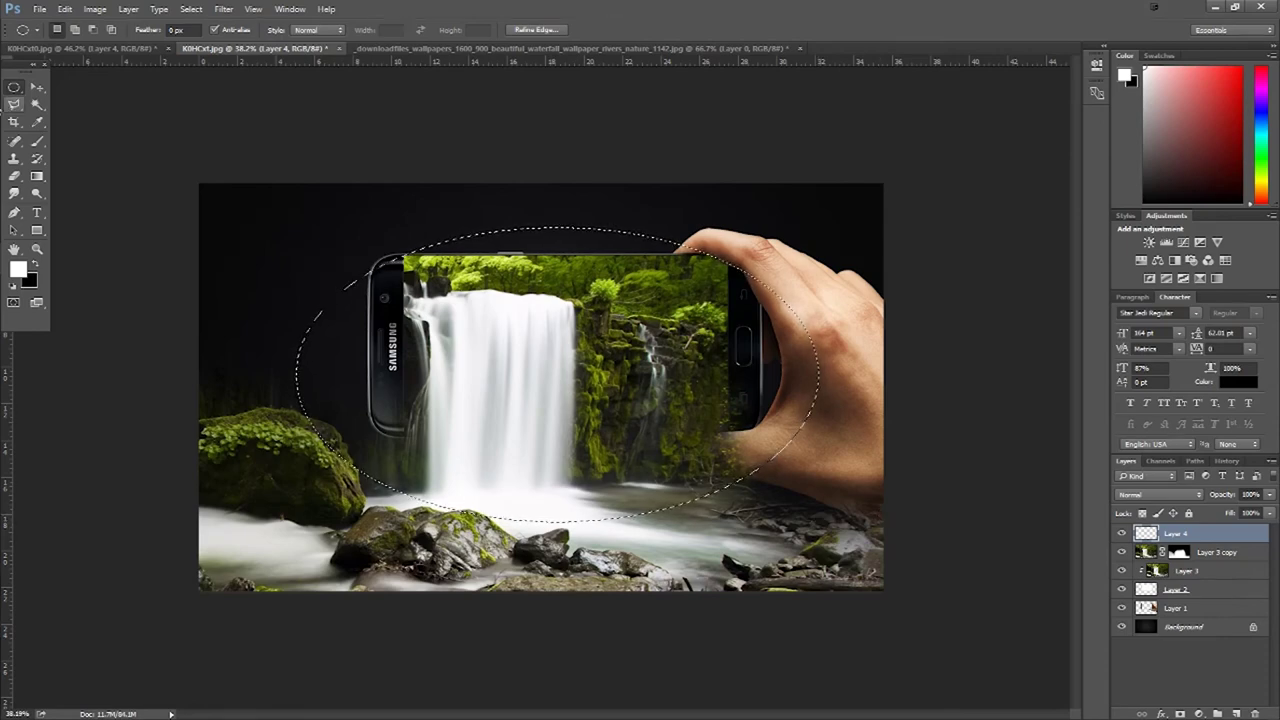
click(13, 106)
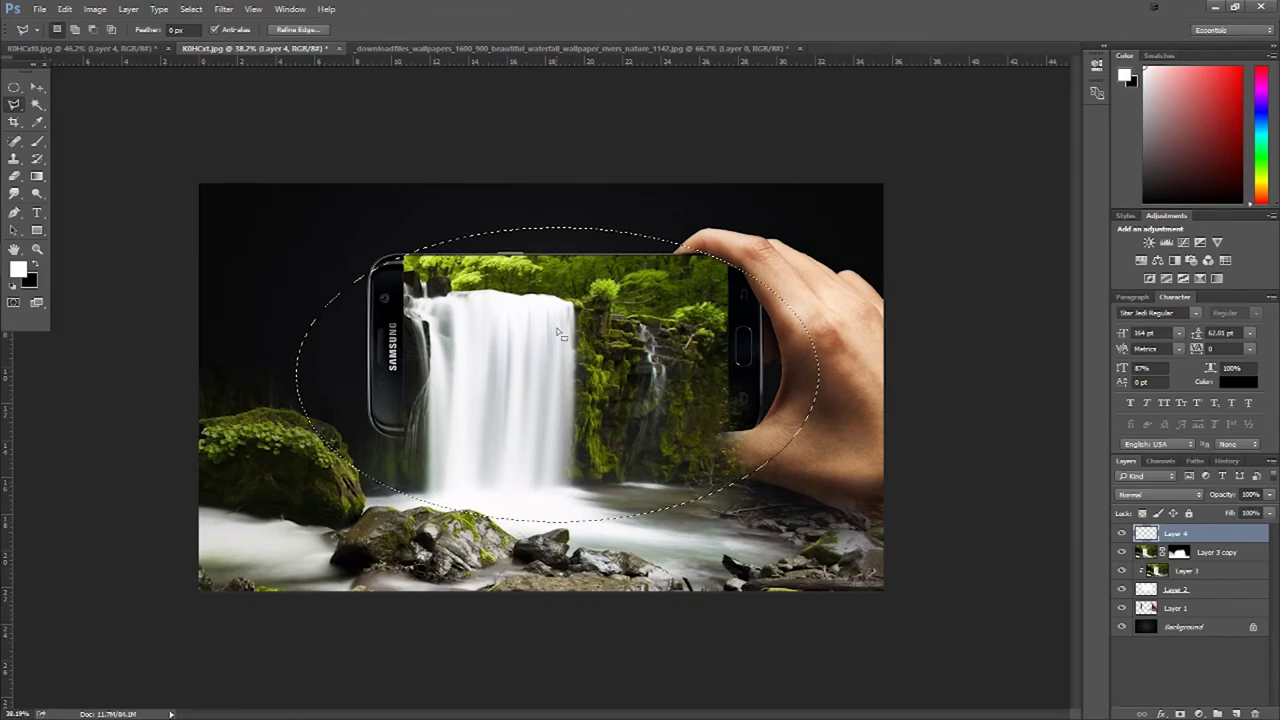
Step: Pick the Paint Bucket with black as foreground; undo a trial fill inside the oval
right_click(38, 177)
click(95, 188)
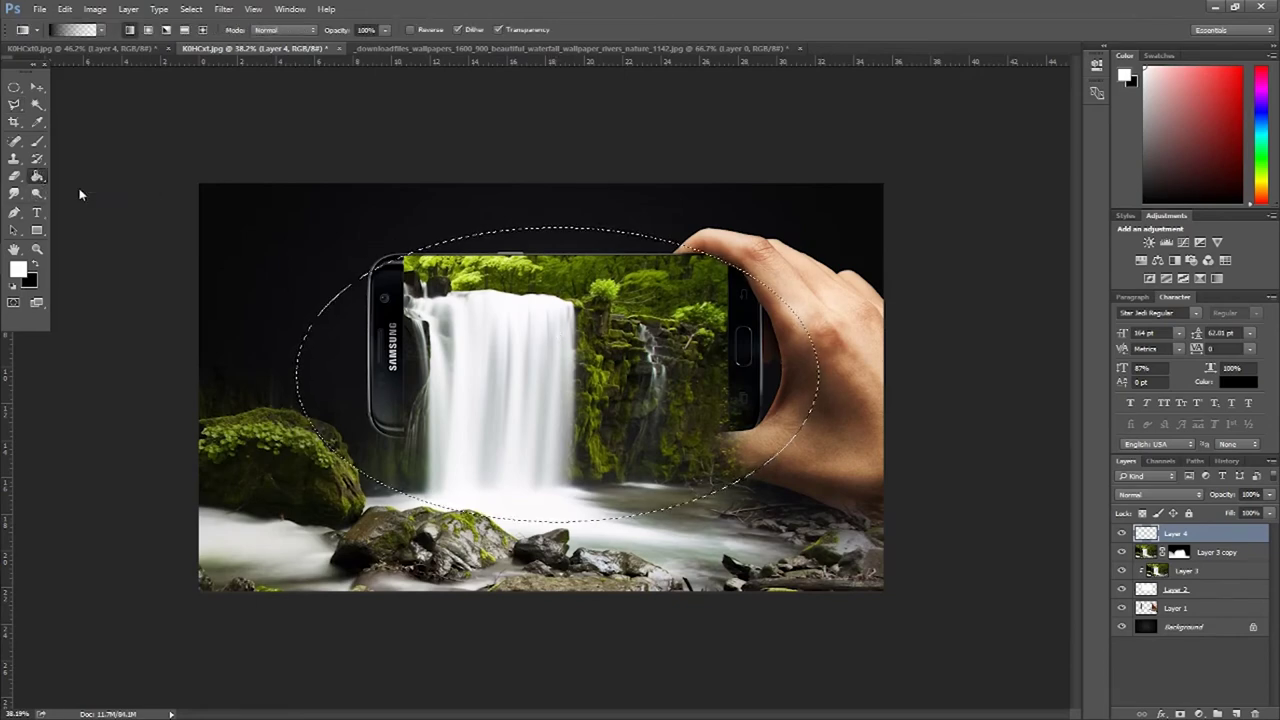
click(35, 264)
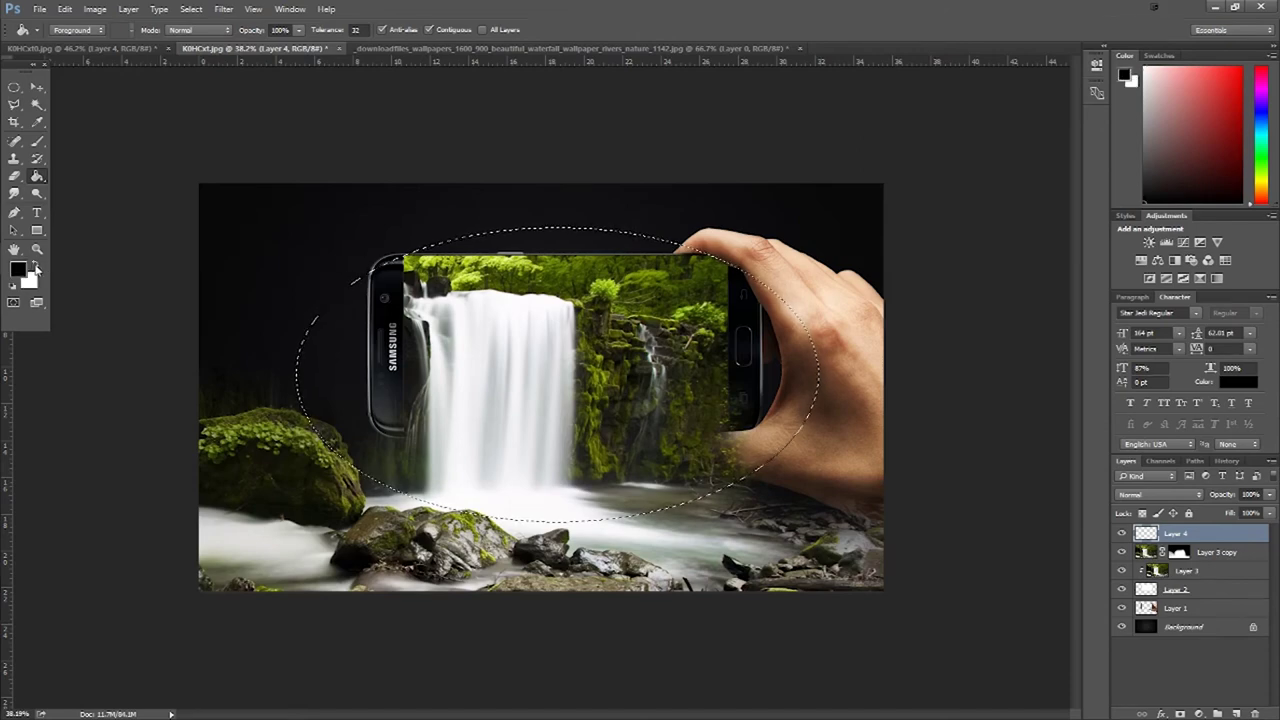
click(35, 267)
click(35, 267)
click(35, 267)
click(35, 267)
click(569, 398)
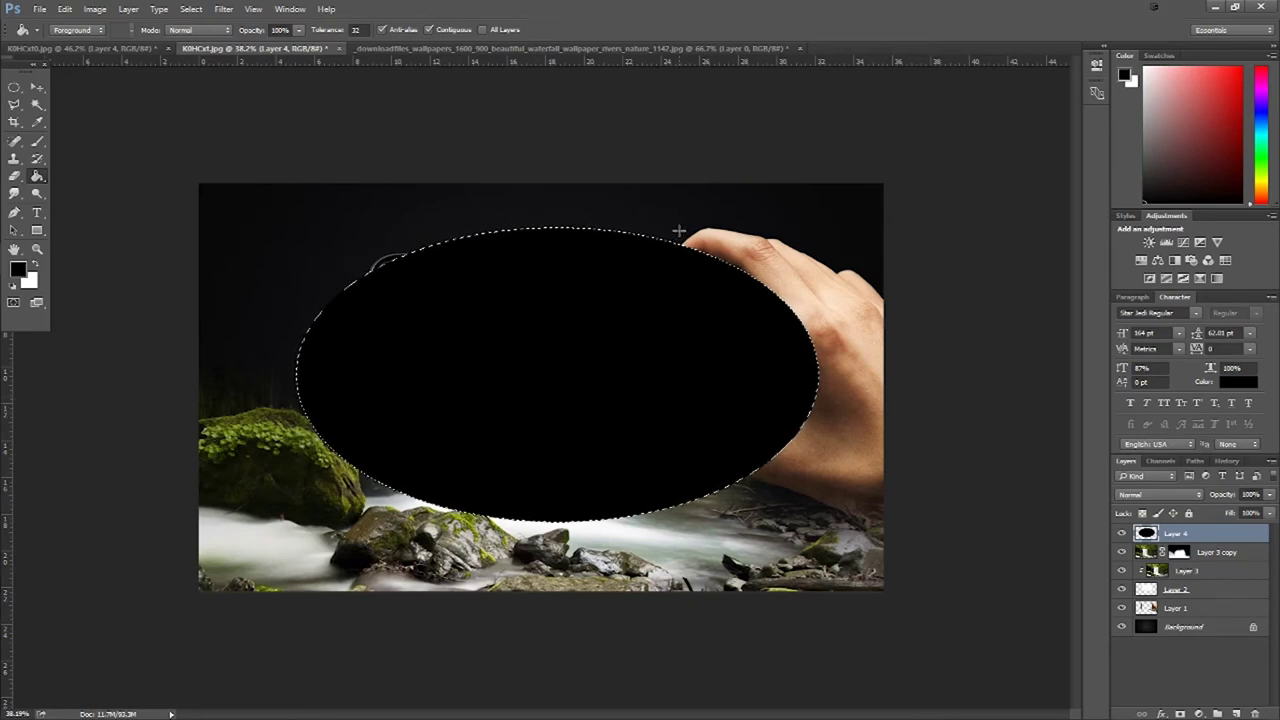
key(ctrl+z)
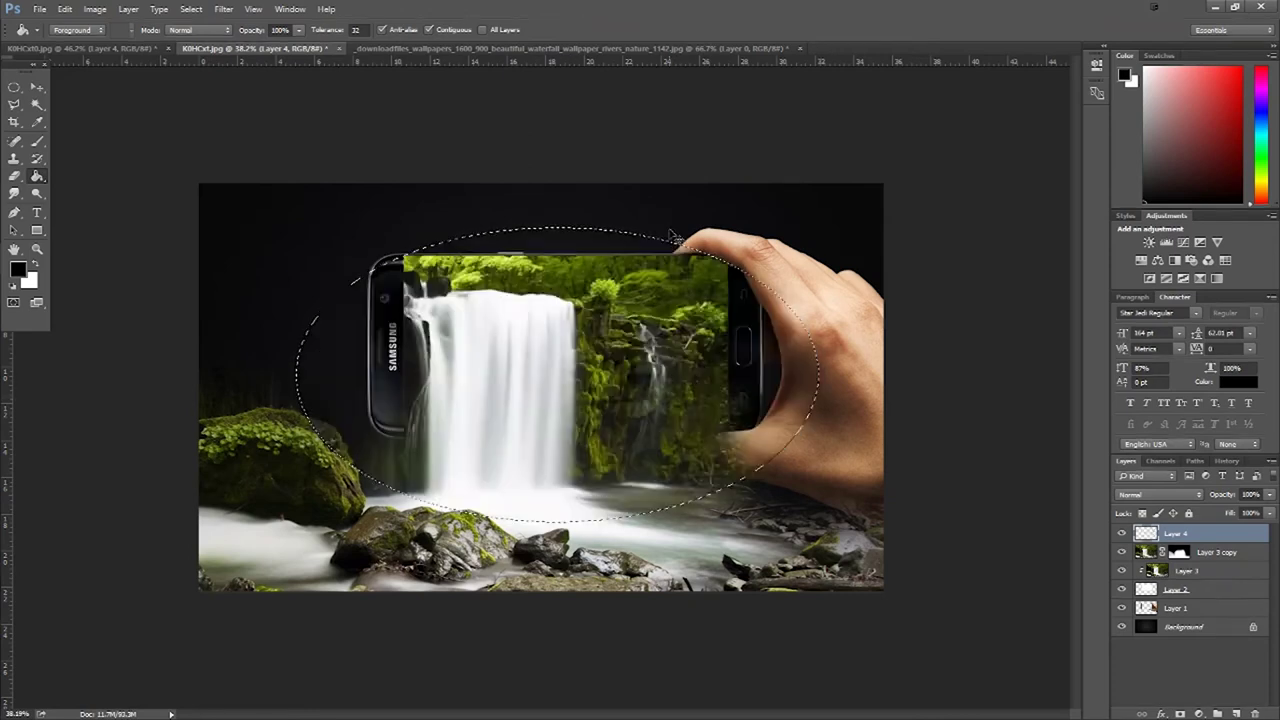
Step: Invert the selection, fill everything outside the oval with black, and deselect
click(17, 108)
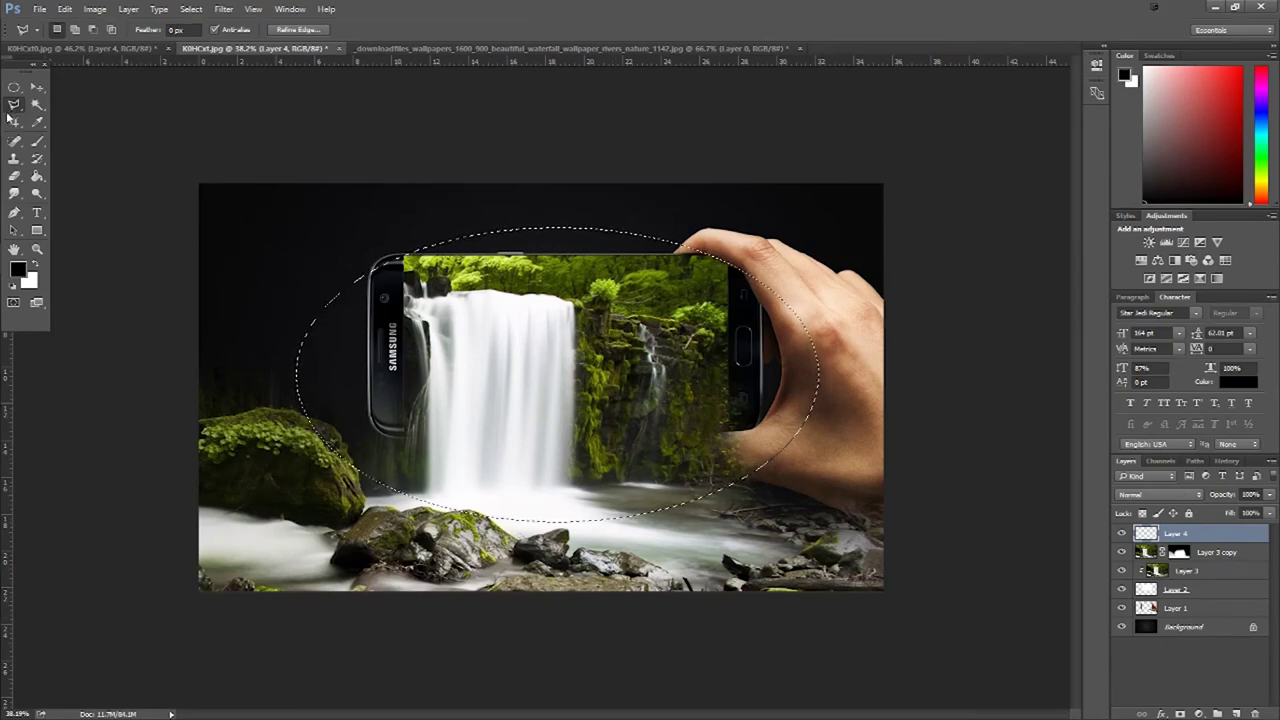
right_click(581, 377)
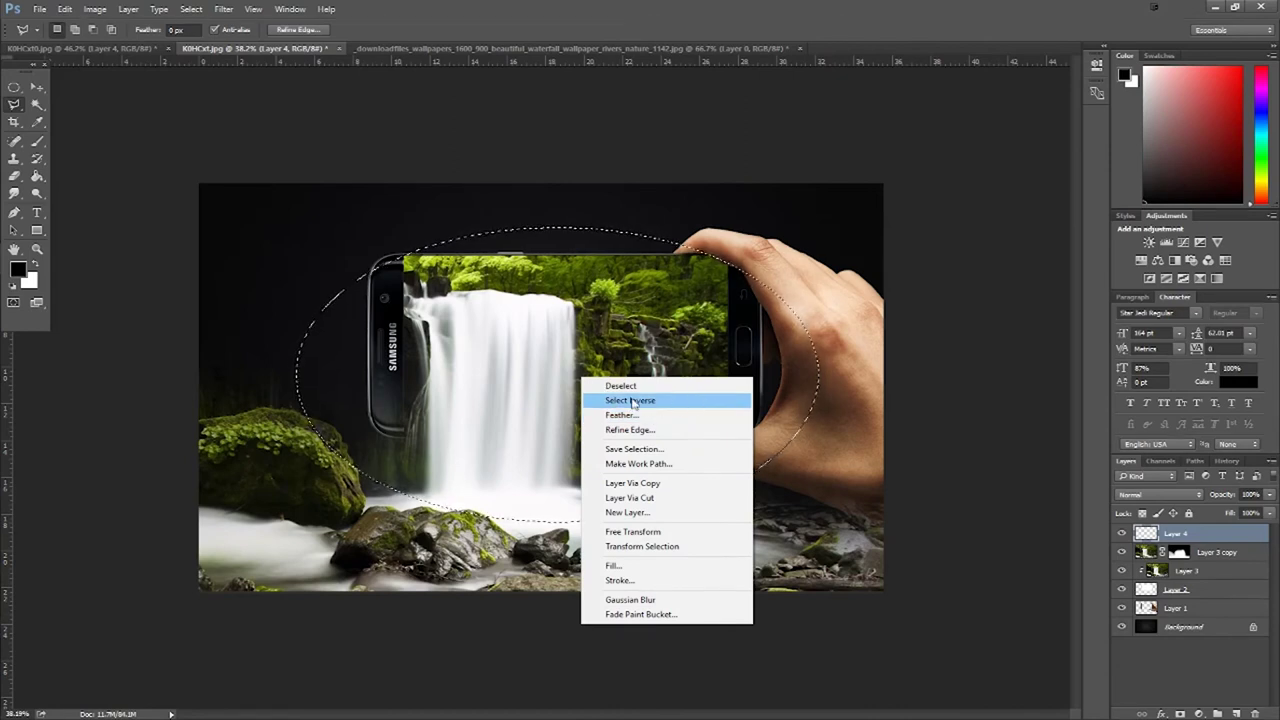
click(655, 402)
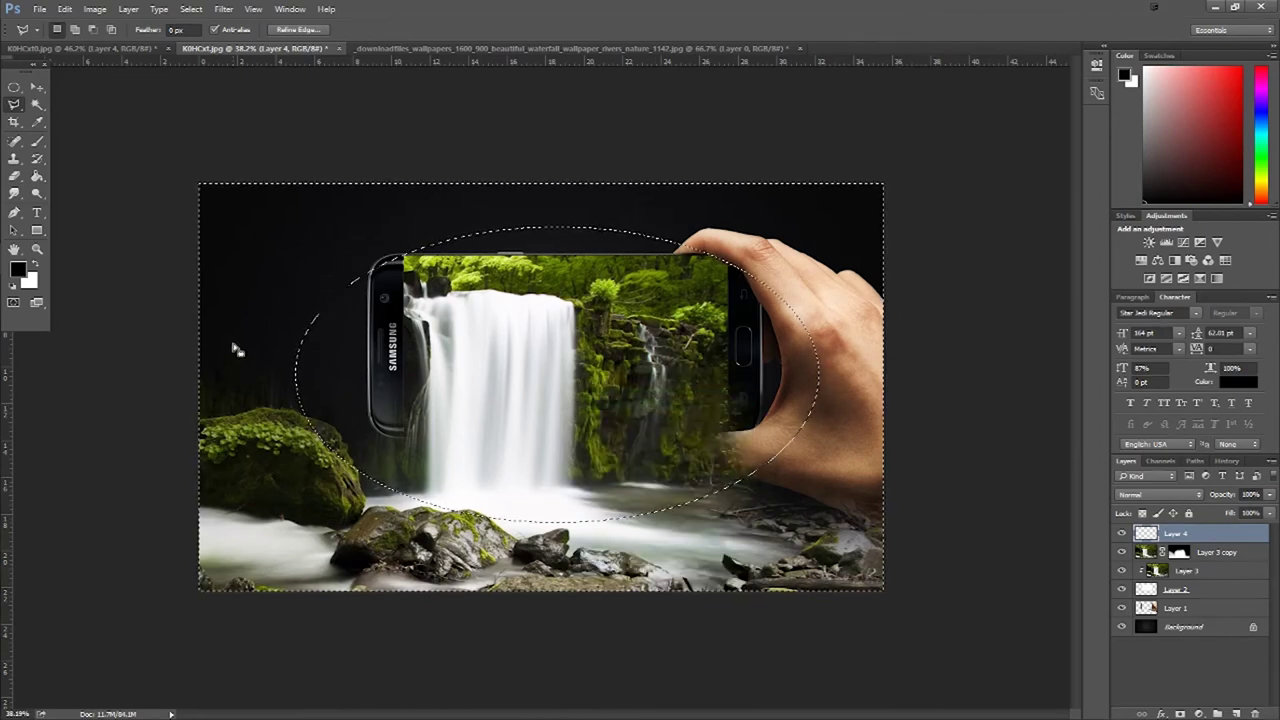
click(37, 177)
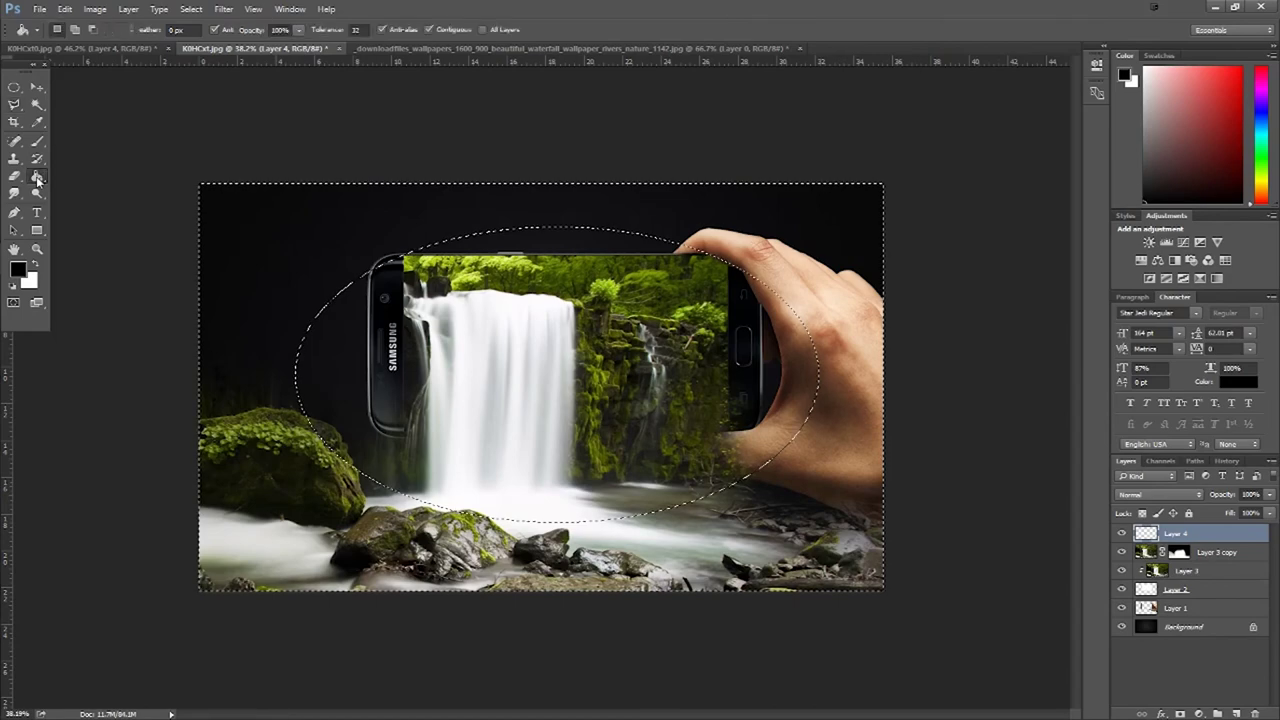
click(284, 250)
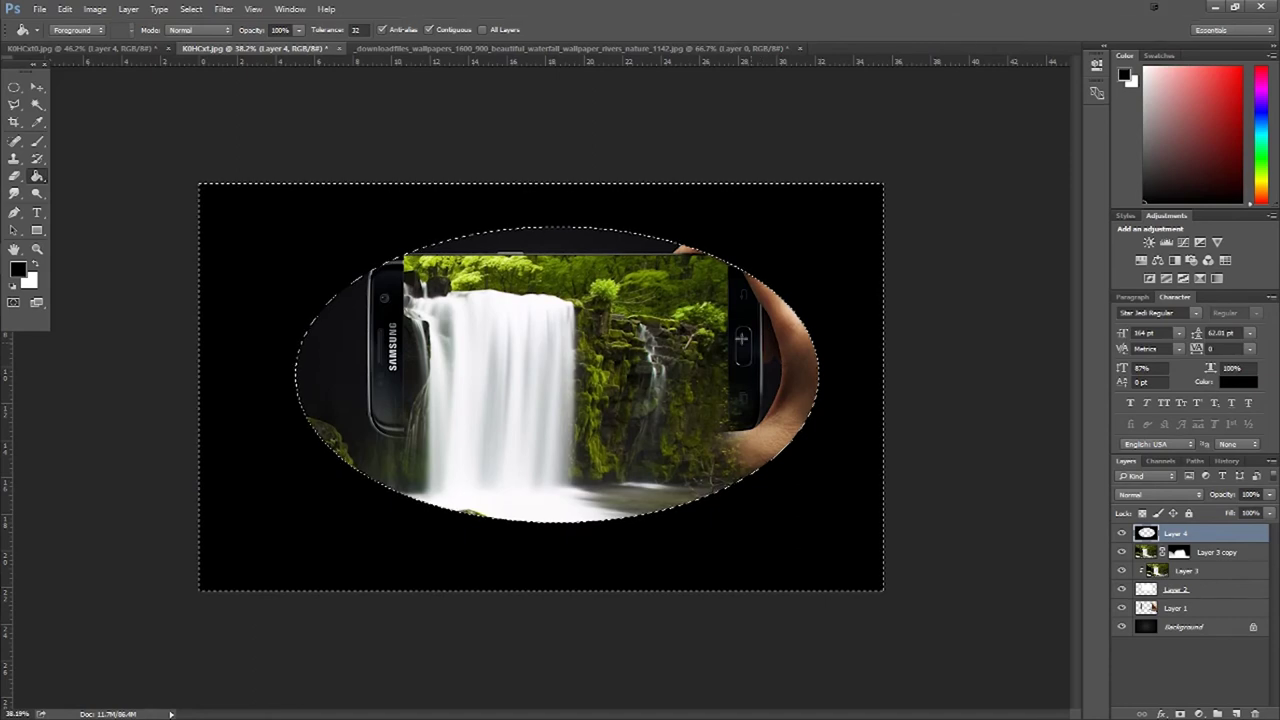
click(14, 104)
key(ctrl+d)
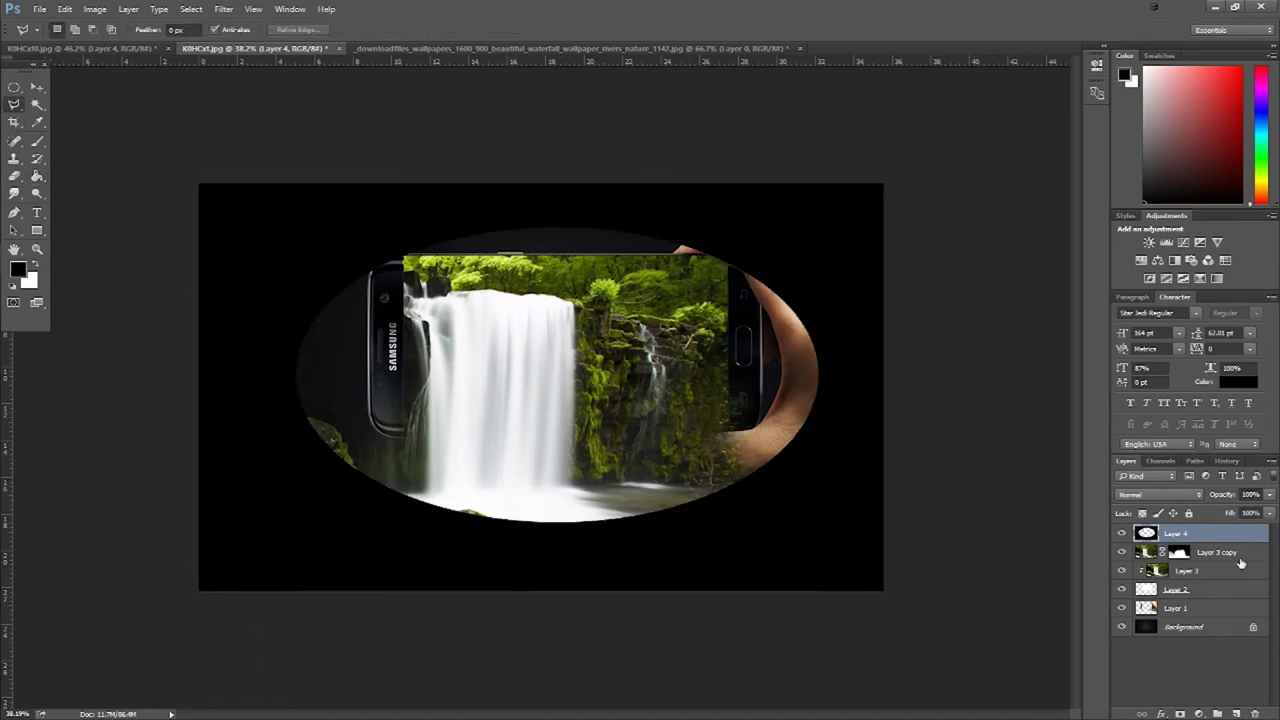
Step: Apply a Gaussian Blur of about 195 pixels to Layer 4's black oval frame
click(223, 9)
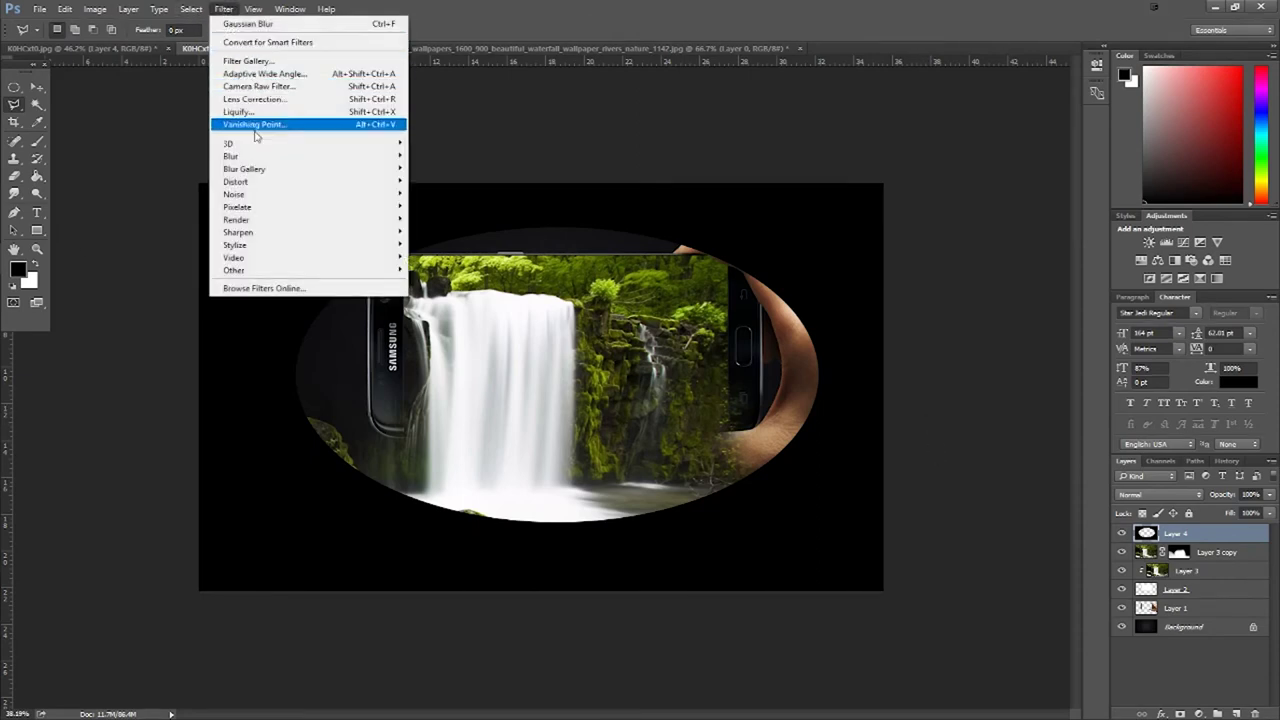
mouse_move(231, 156)
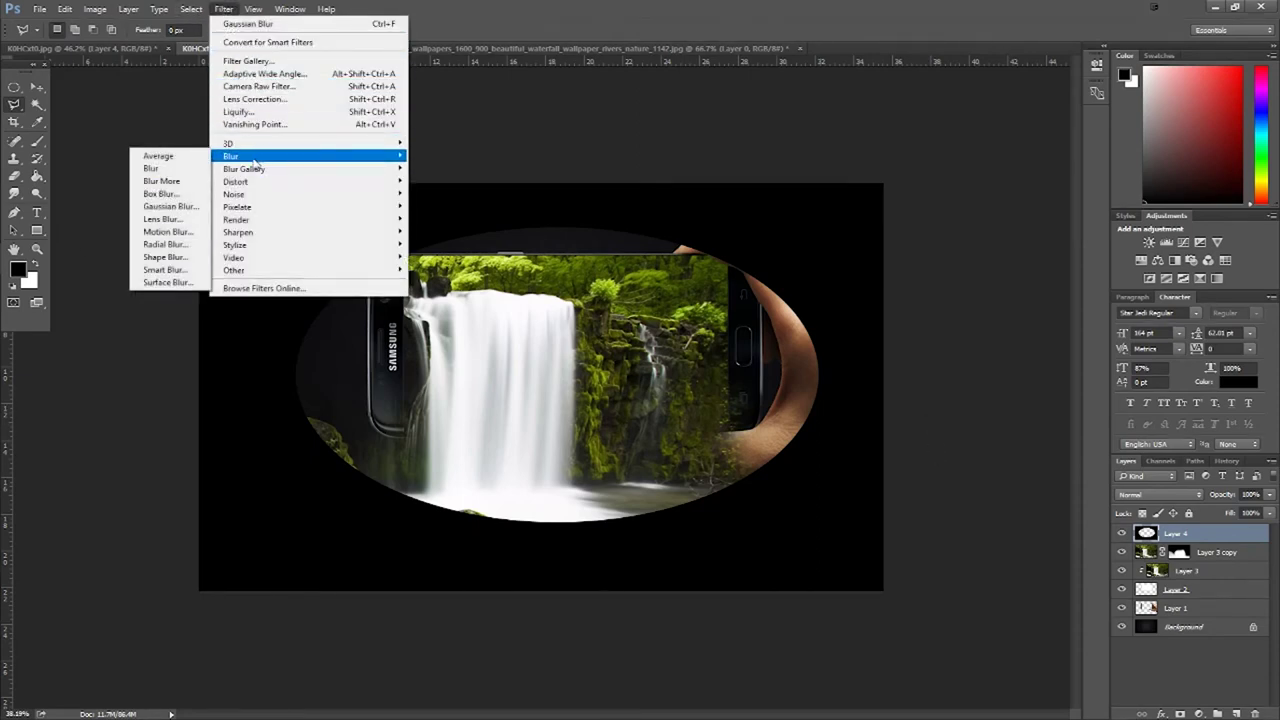
click(172, 206)
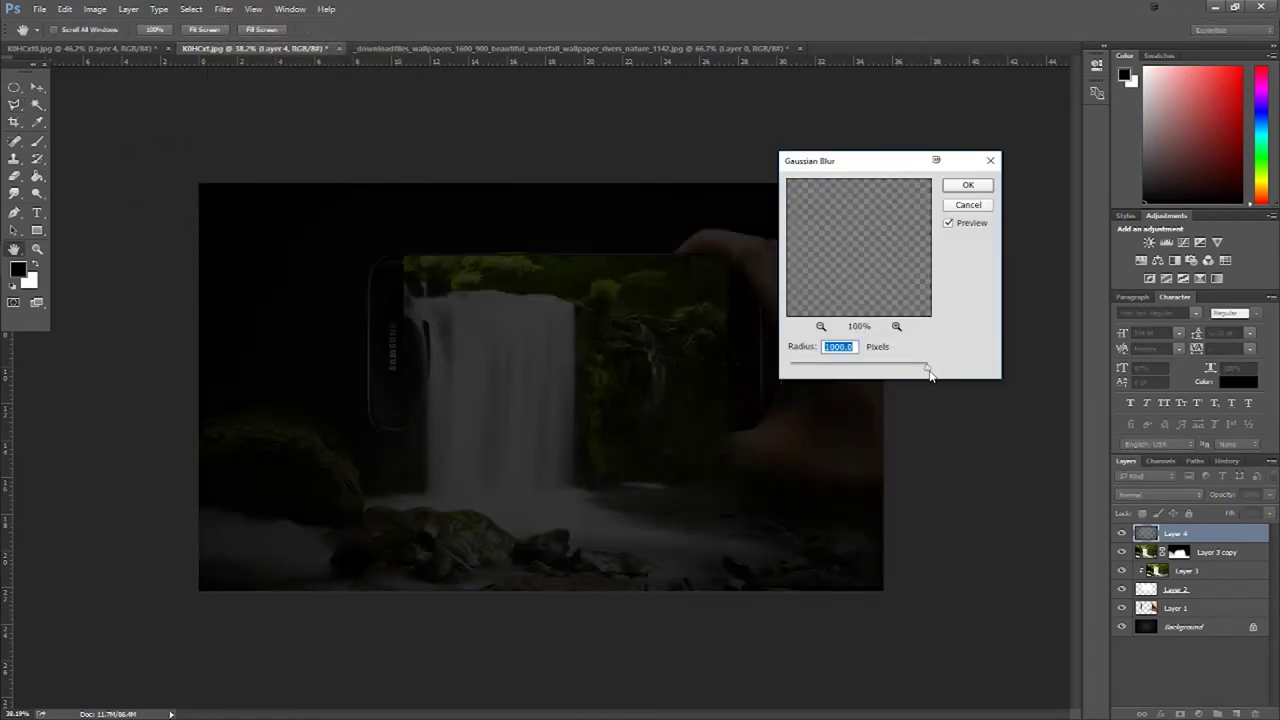
mouse_move(930, 373)
mouse_down()
mouse_move(852, 373)
mouse_move(903, 373)
mouse_up()
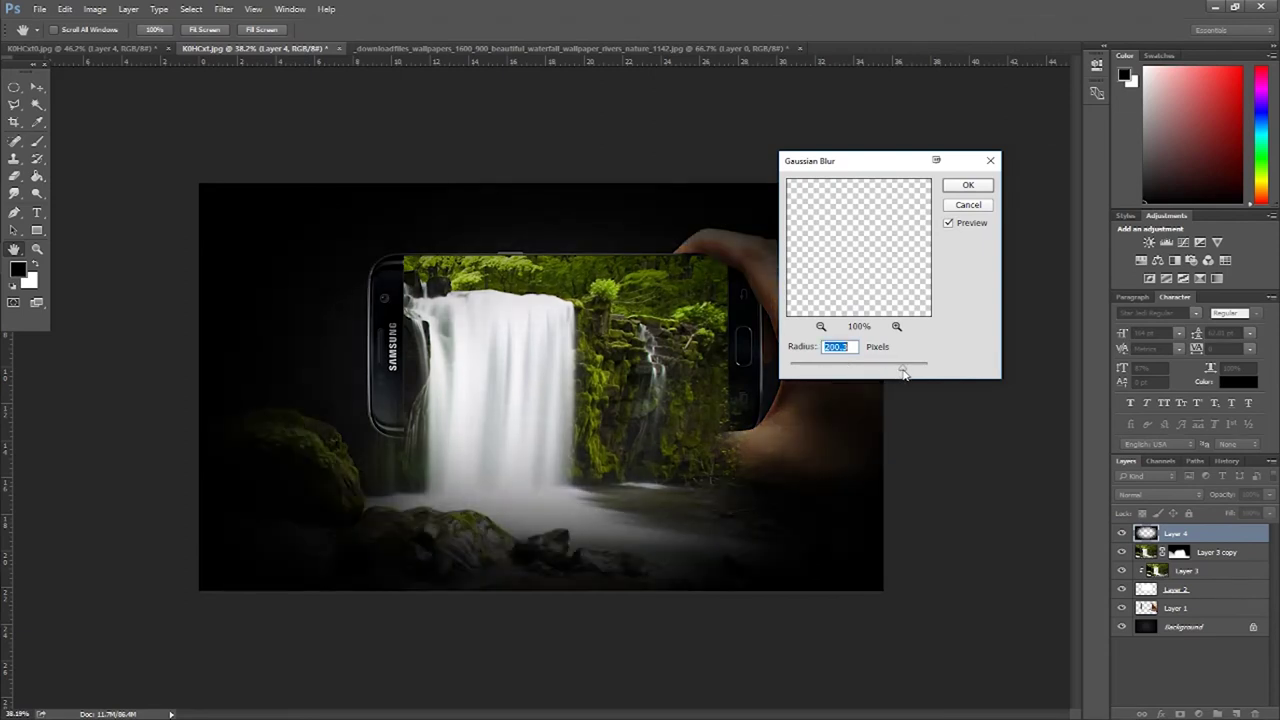
drag(903, 373, 901, 372)
click(963, 186)
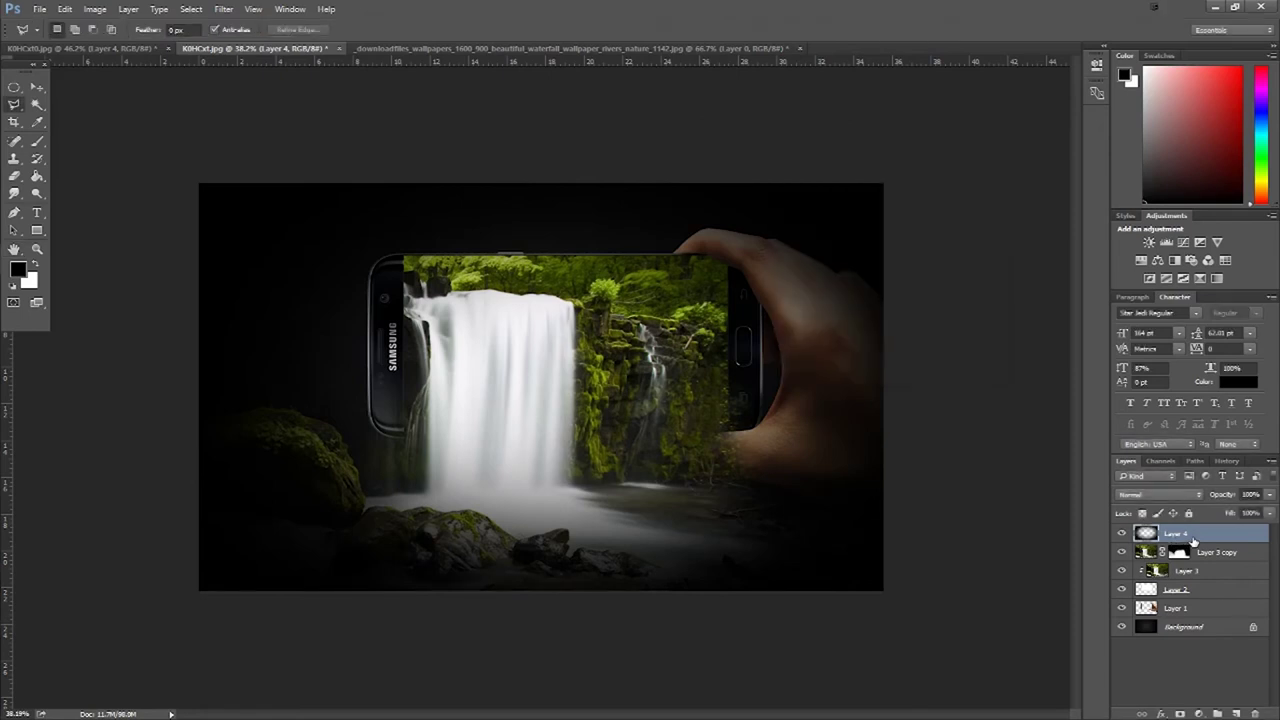
Step: Free Transform the vignette to about 118%, shift it left and down, stretch it taller, and commit
right_click(556, 361)
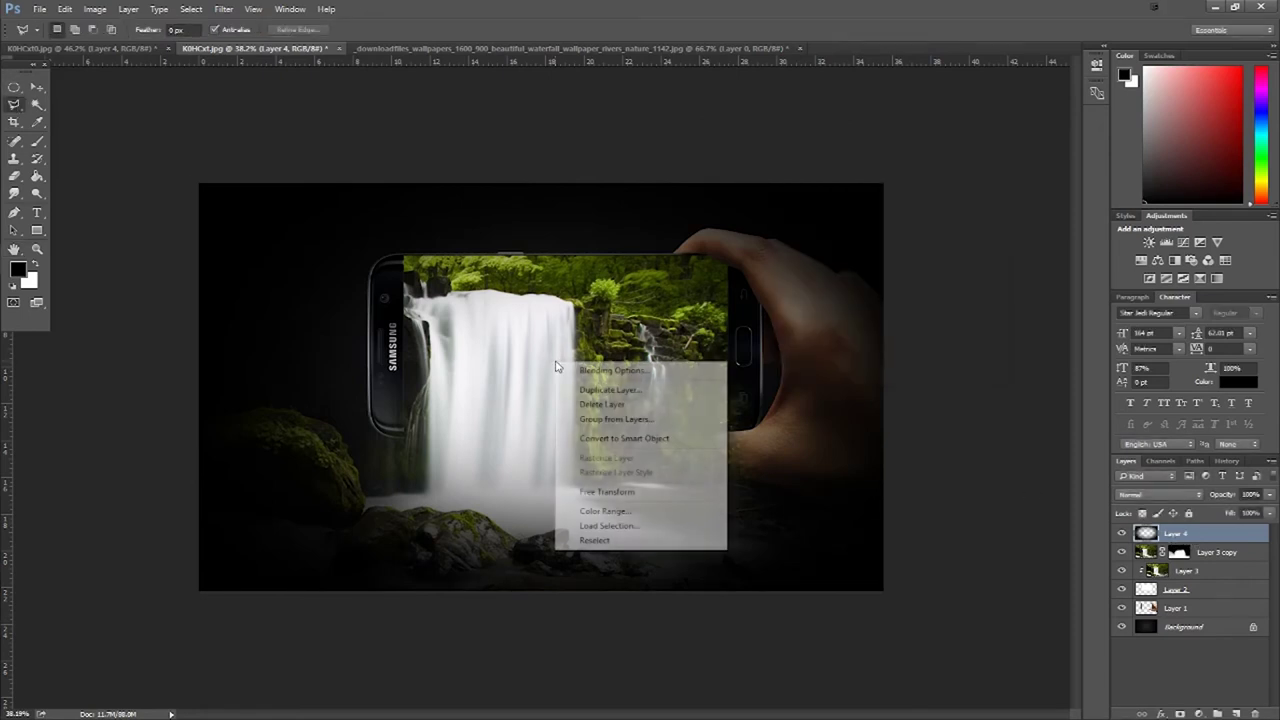
click(604, 492)
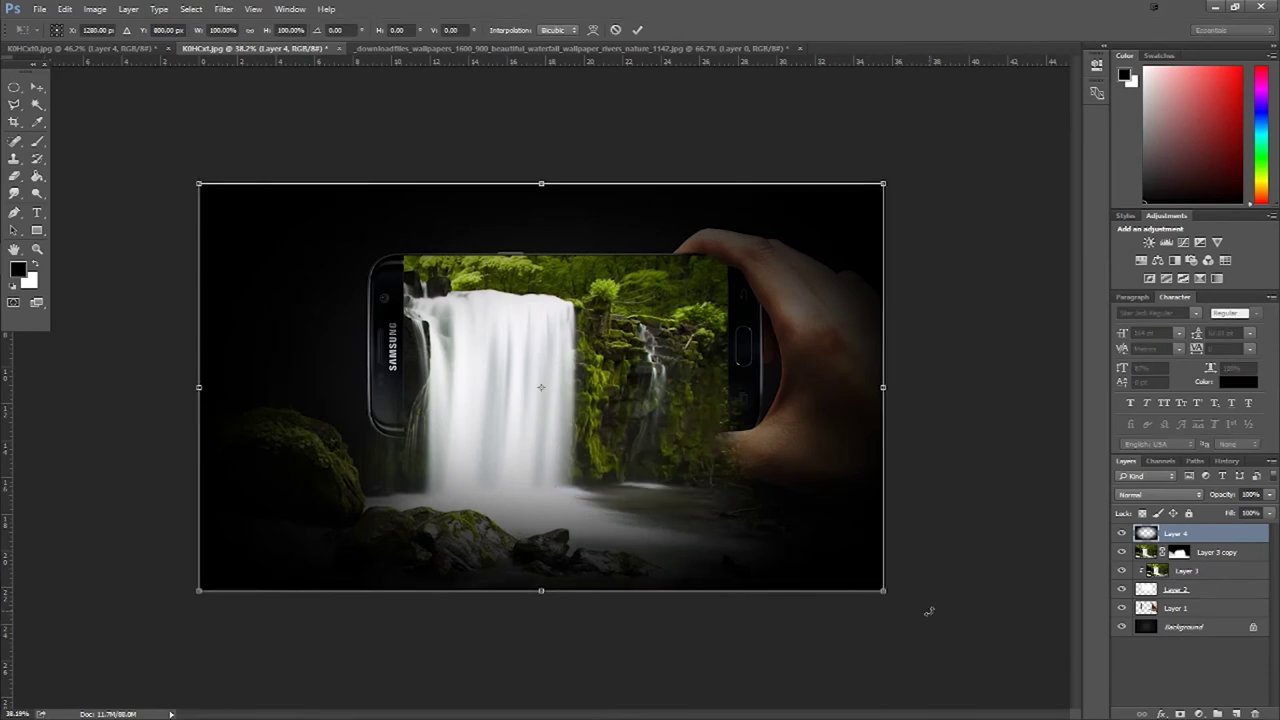
drag(883, 591, 1003, 662)
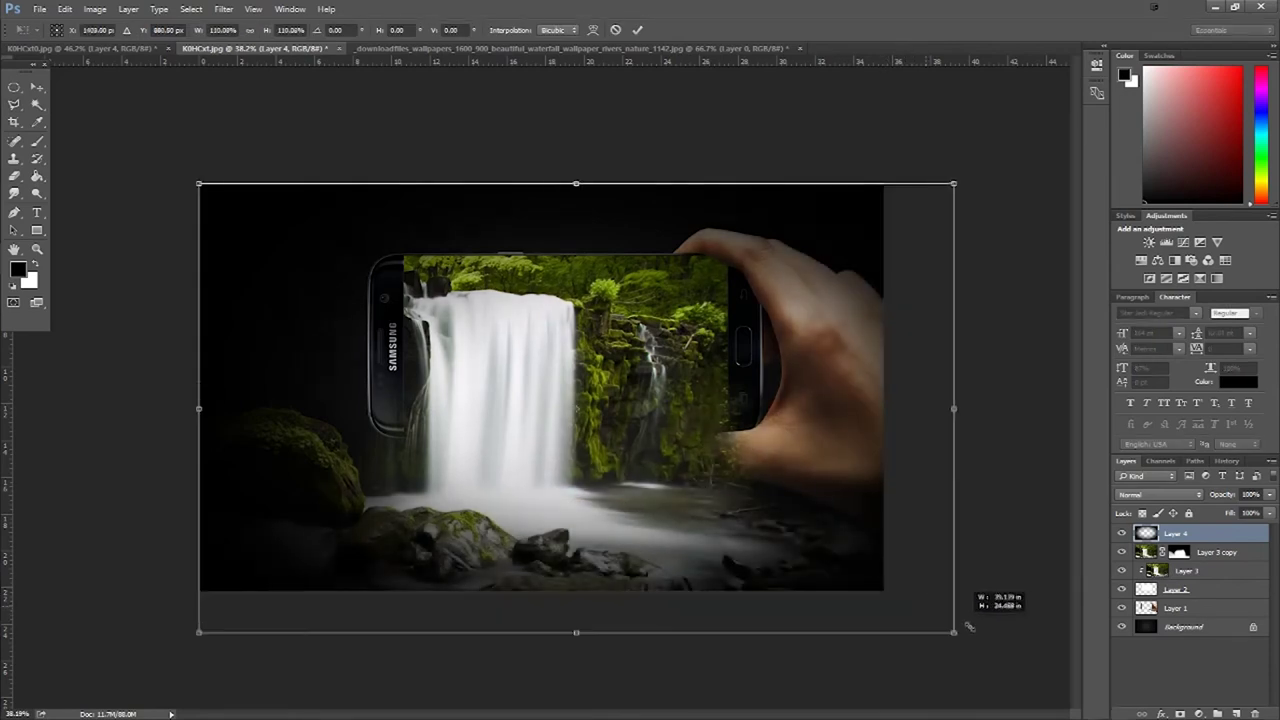
drag(866, 612, 803, 623)
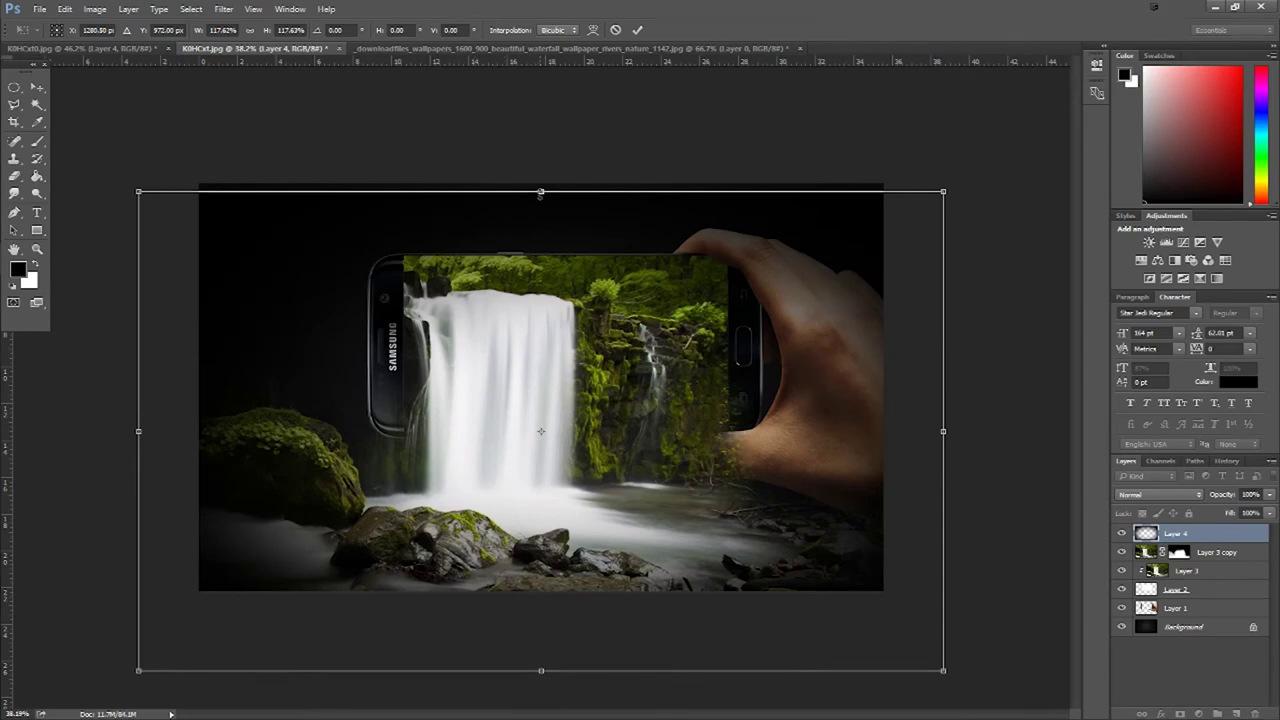
drag(541, 191, 541, 184)
key(l)
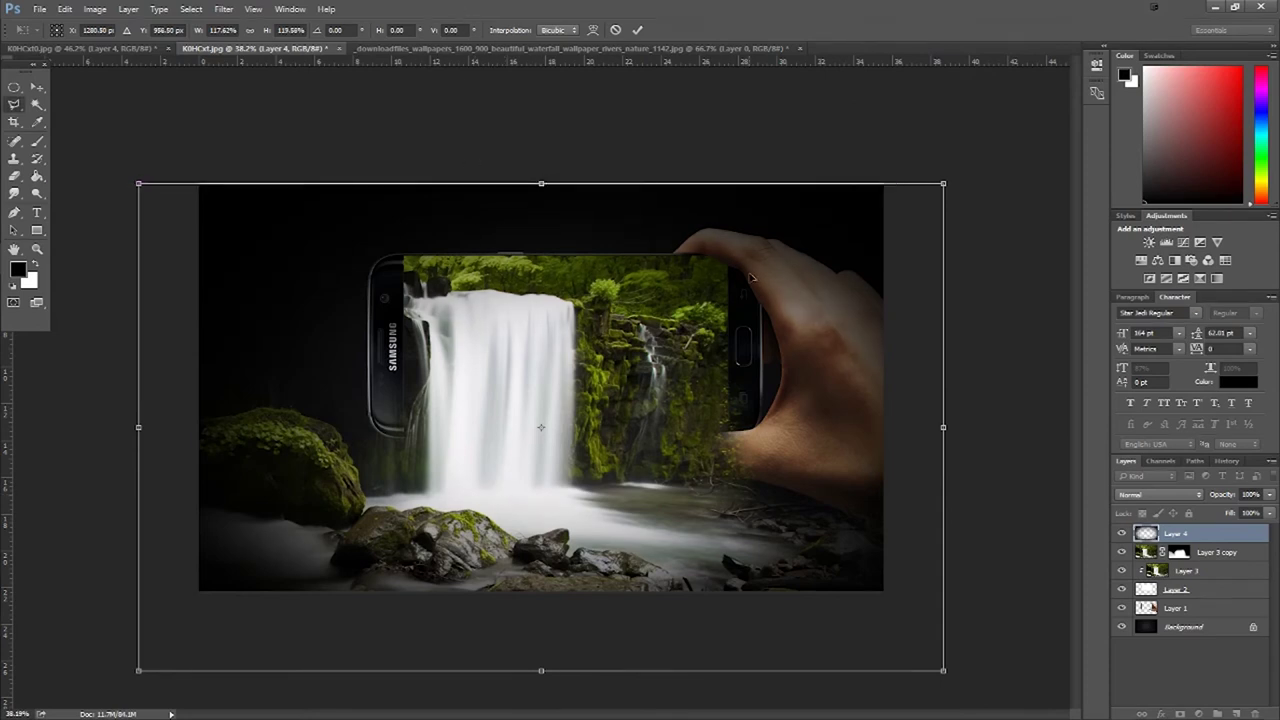
key(Return)
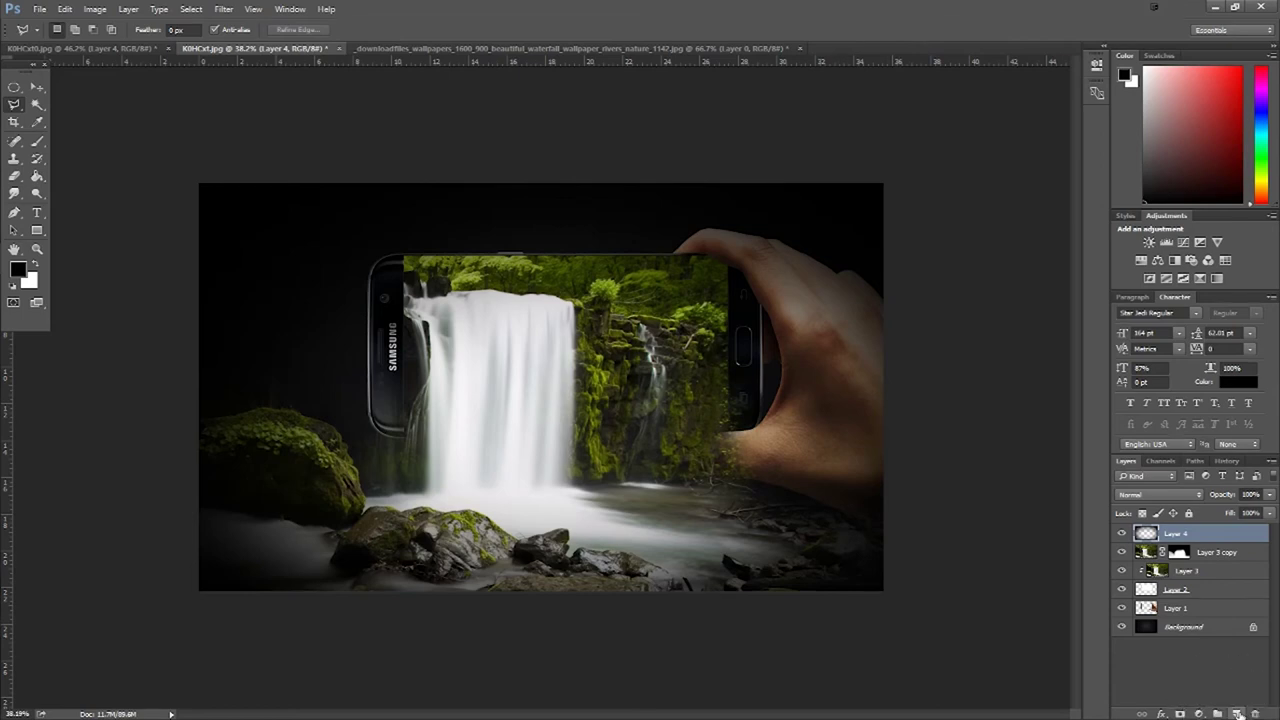
Step: Add a new layer and set up a soft white Brush at 32% opacity
click(1238, 714)
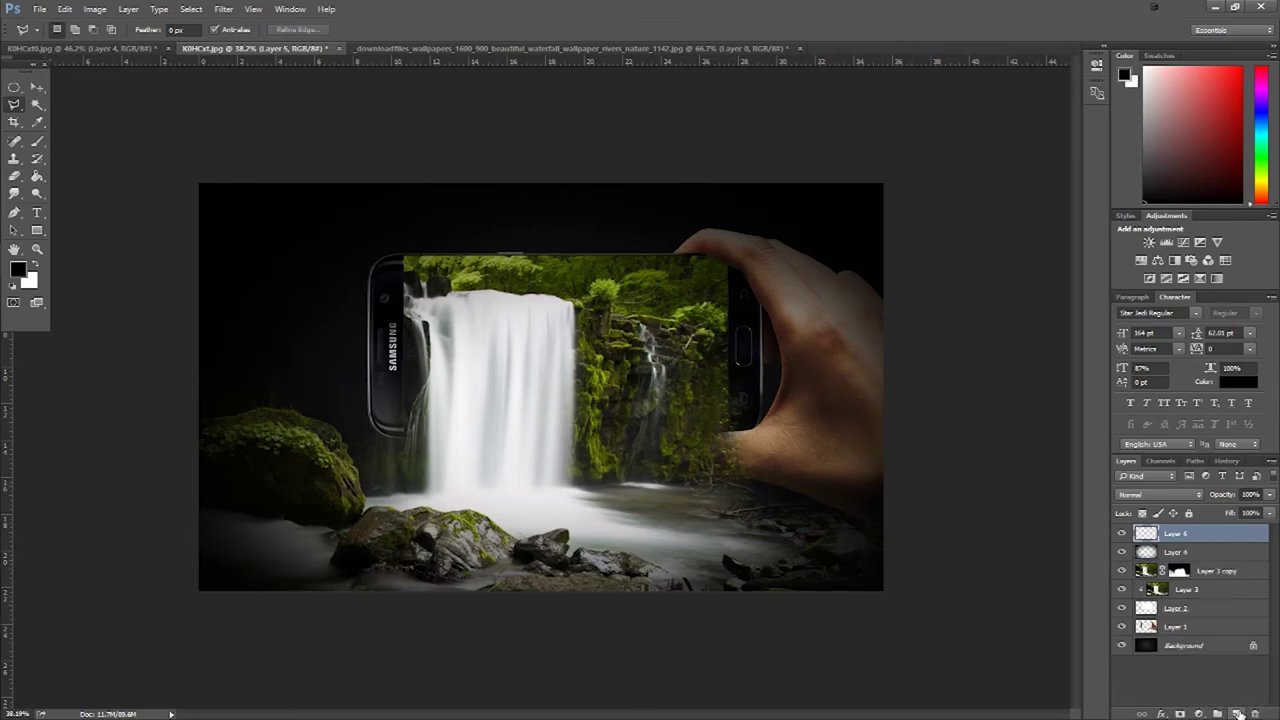
click(38, 142)
click(37, 265)
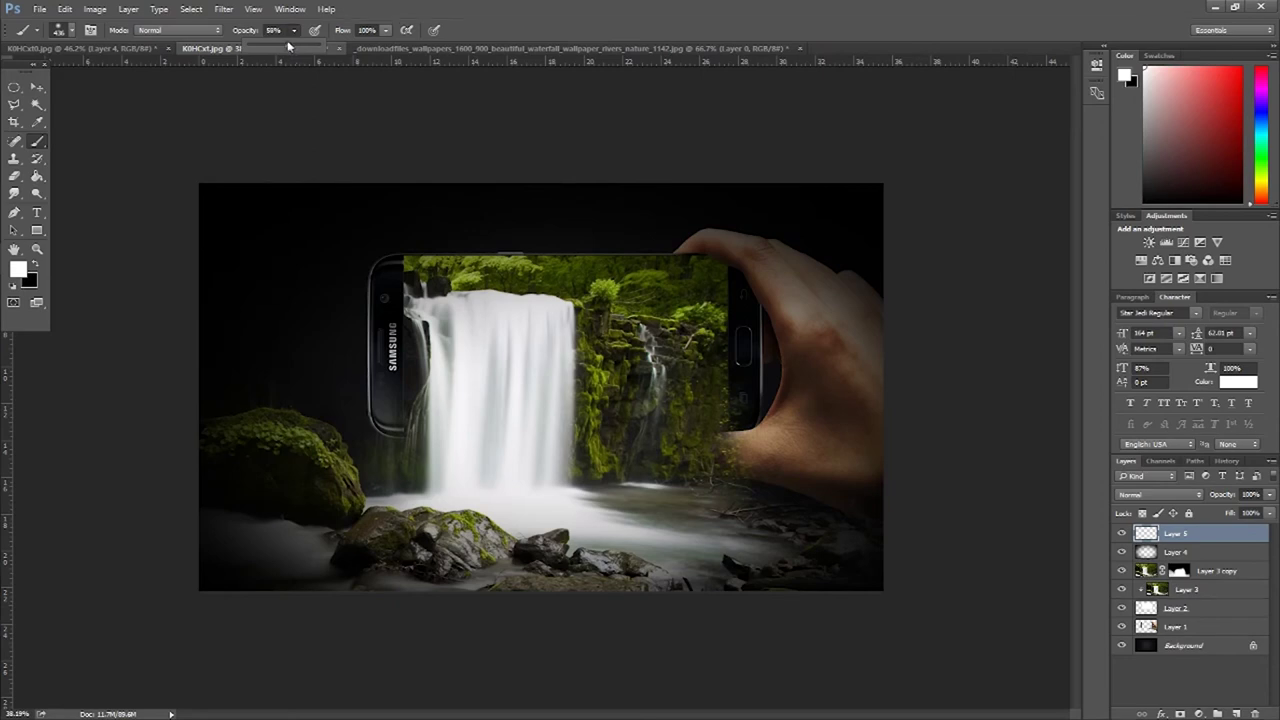
drag(288, 46, 271, 46)
click(71, 30)
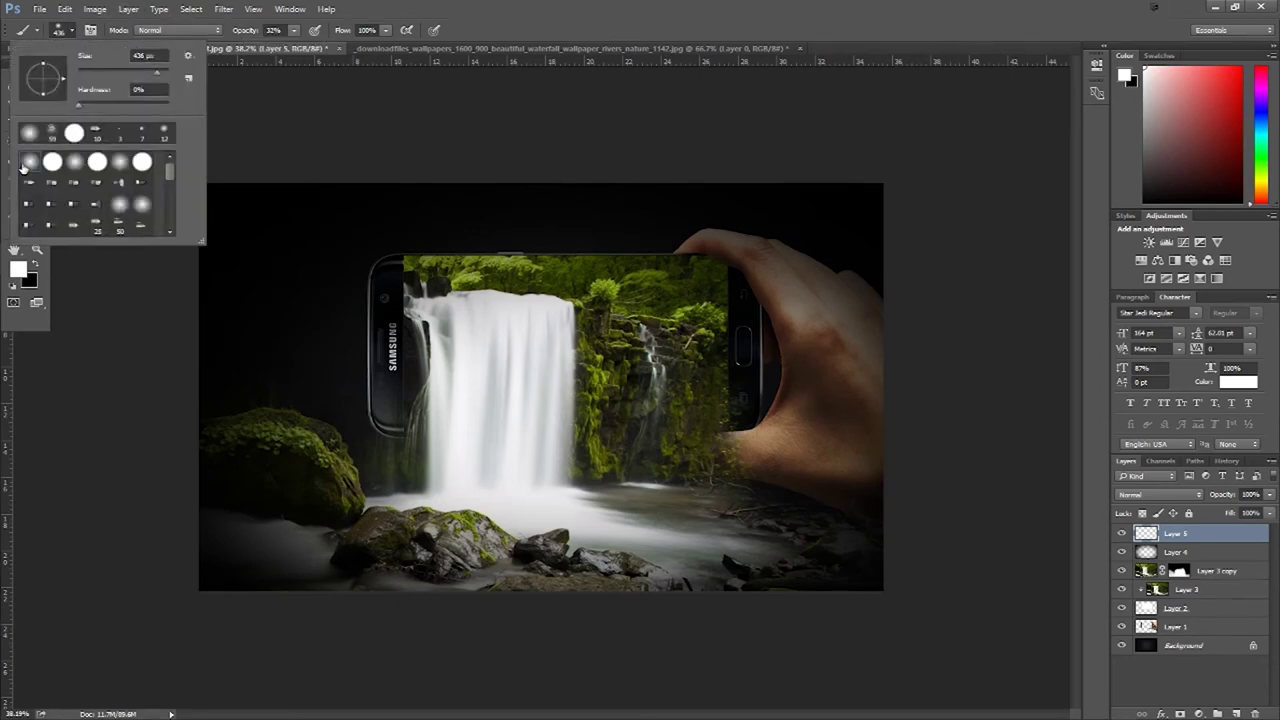
click(72, 33)
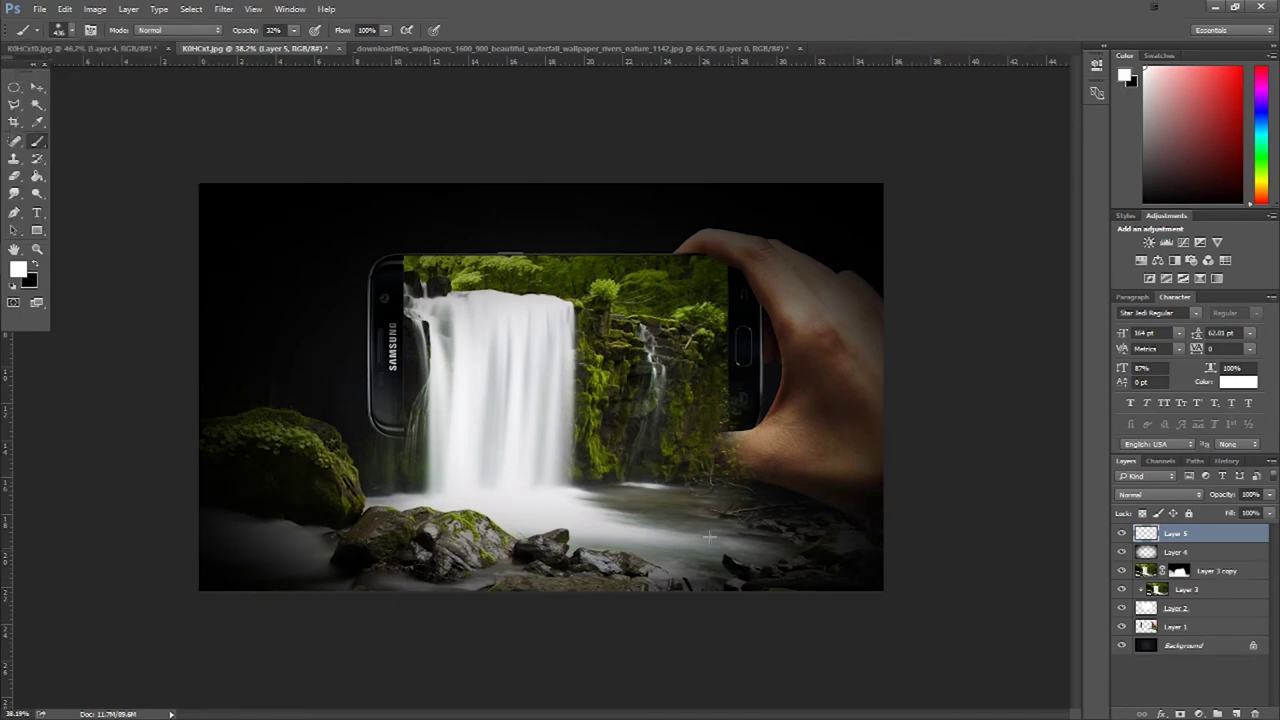
Step: Paint a diagonal light beam from the upper left and mist over the water, at 58% layer opacity
drag(556, 503, 858, 607)
drag(705, 566, 205, 300)
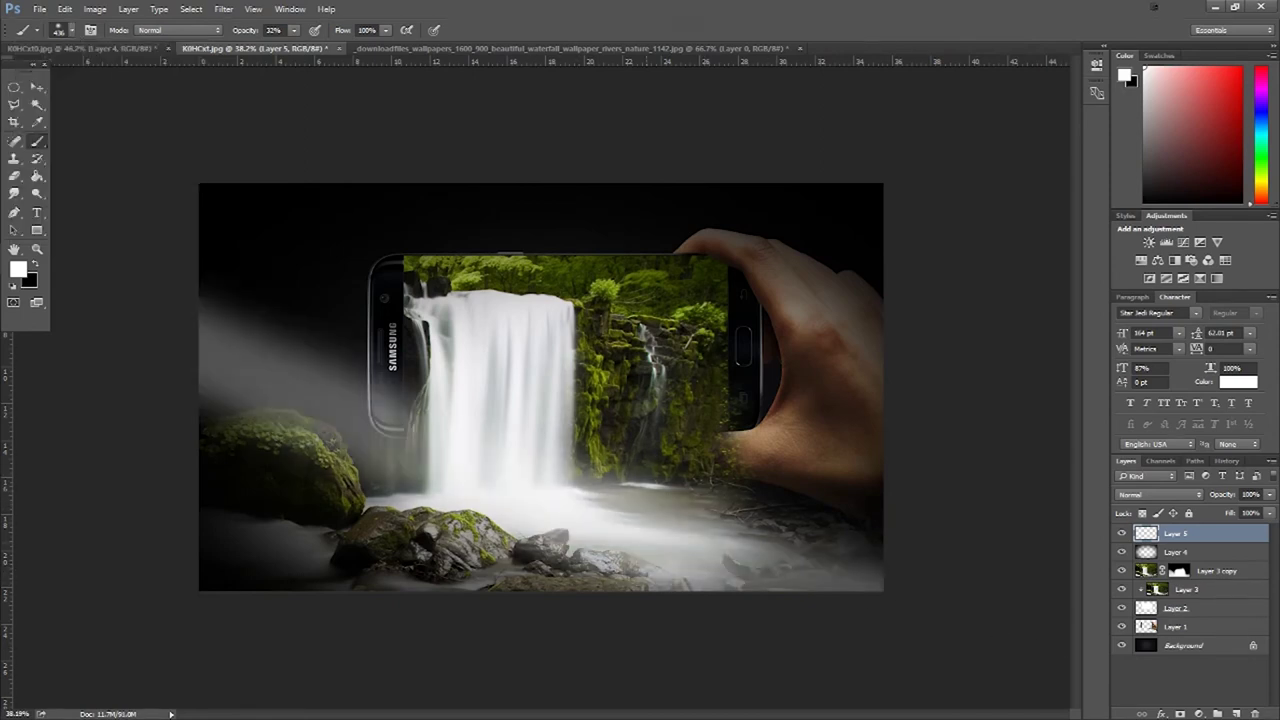
drag(498, 410, 205, 300)
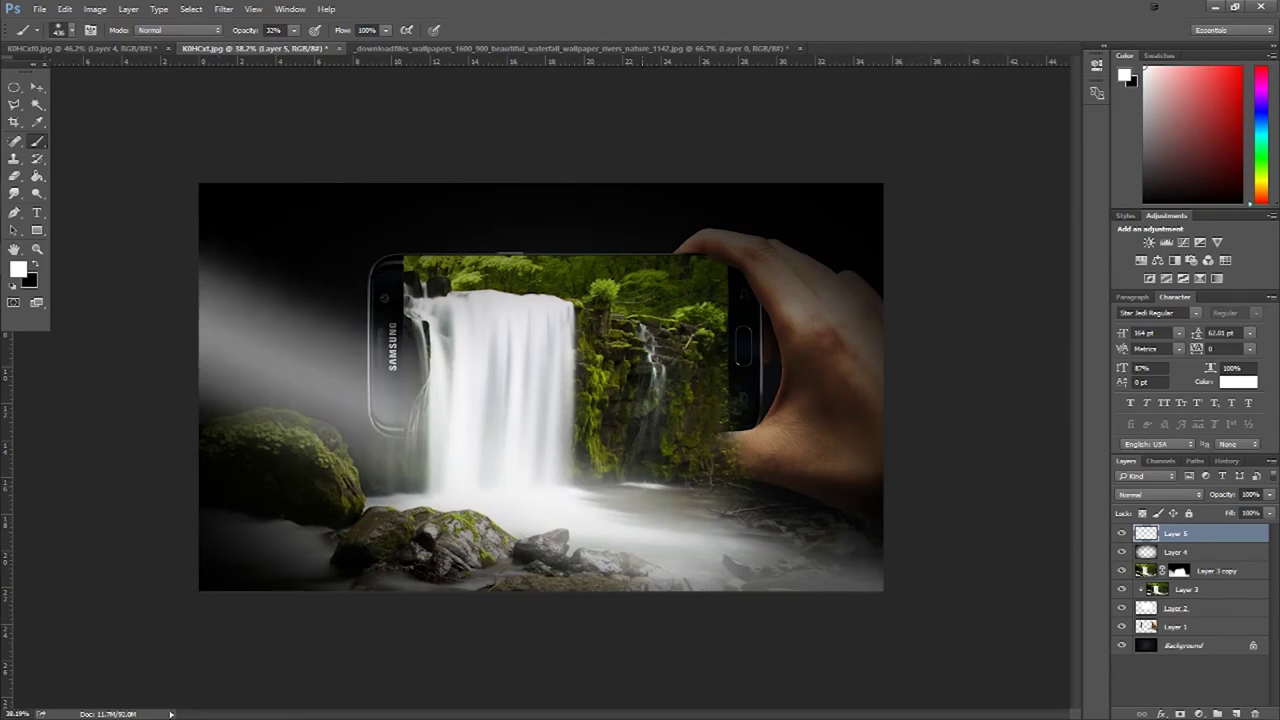
drag(443, 380, 880, 590)
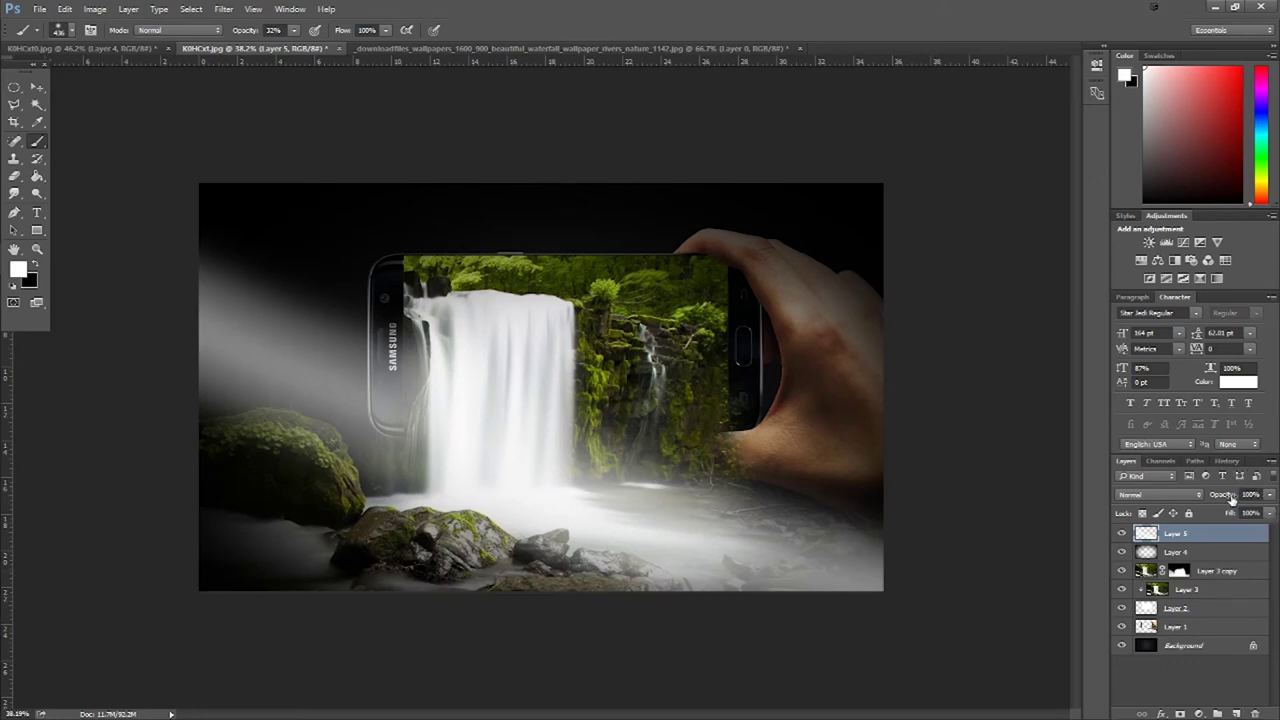
drag(1231, 499, 1203, 497)
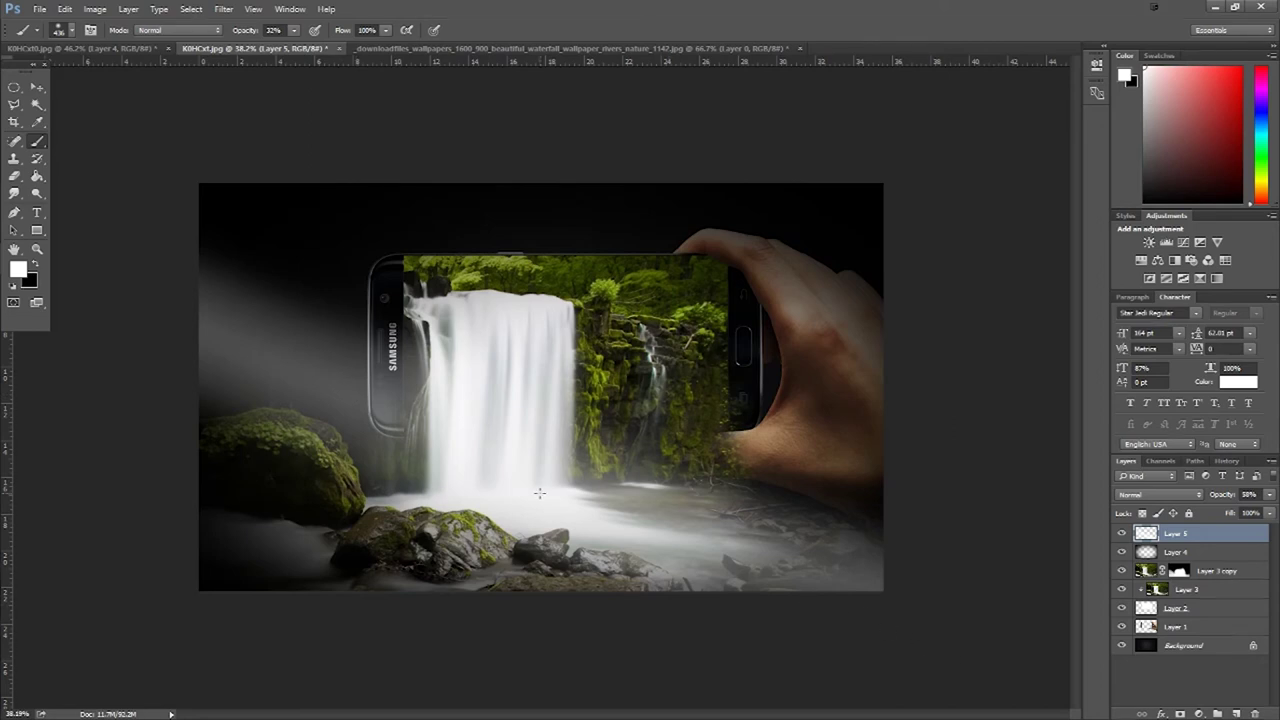
Step: Lower Gradient Fill 1 to about 76% opacity, then switch to the K0HCxt.jpg document
click(100, 48)
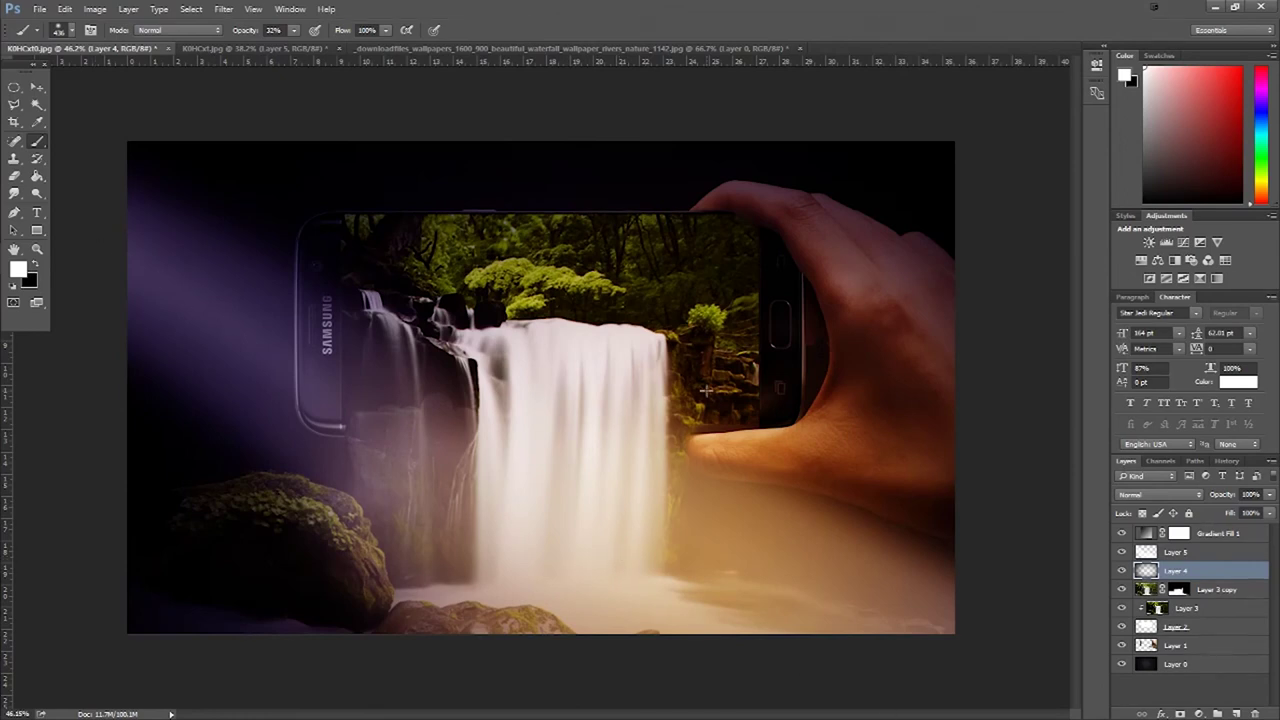
click(1225, 535)
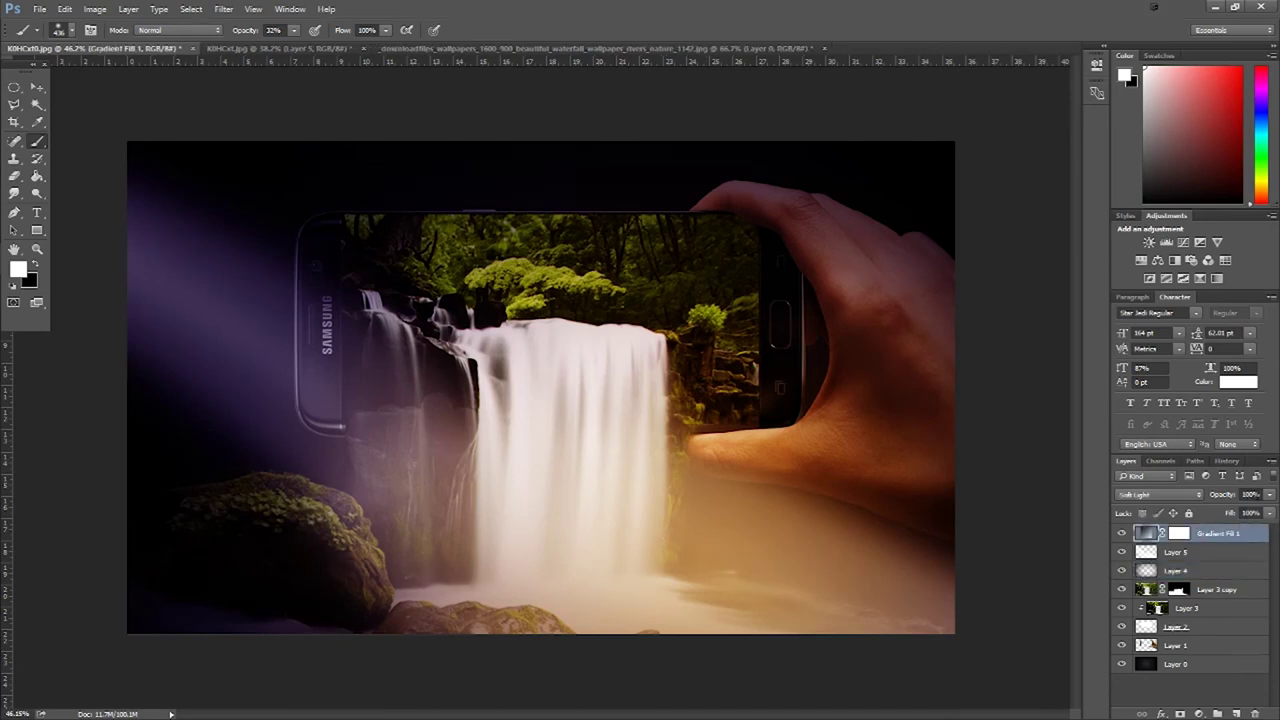
click(1270, 495)
drag(1259, 522, 1255, 514)
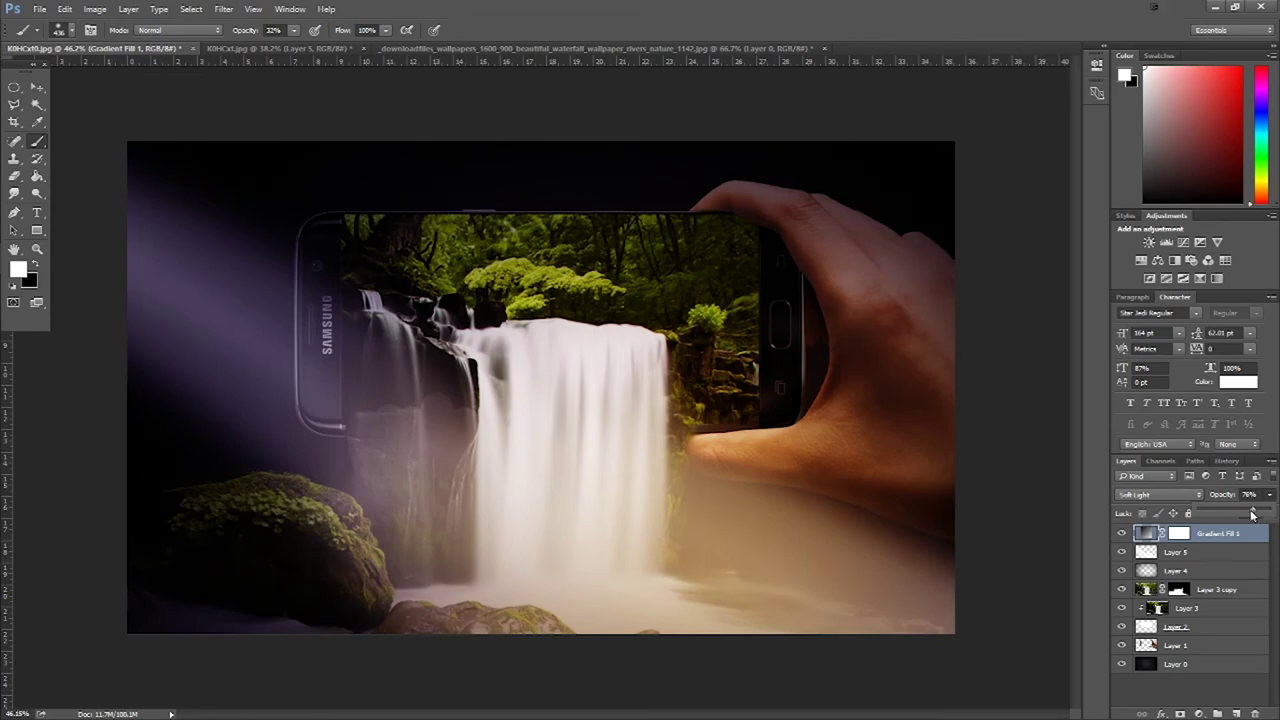
click(466, 76)
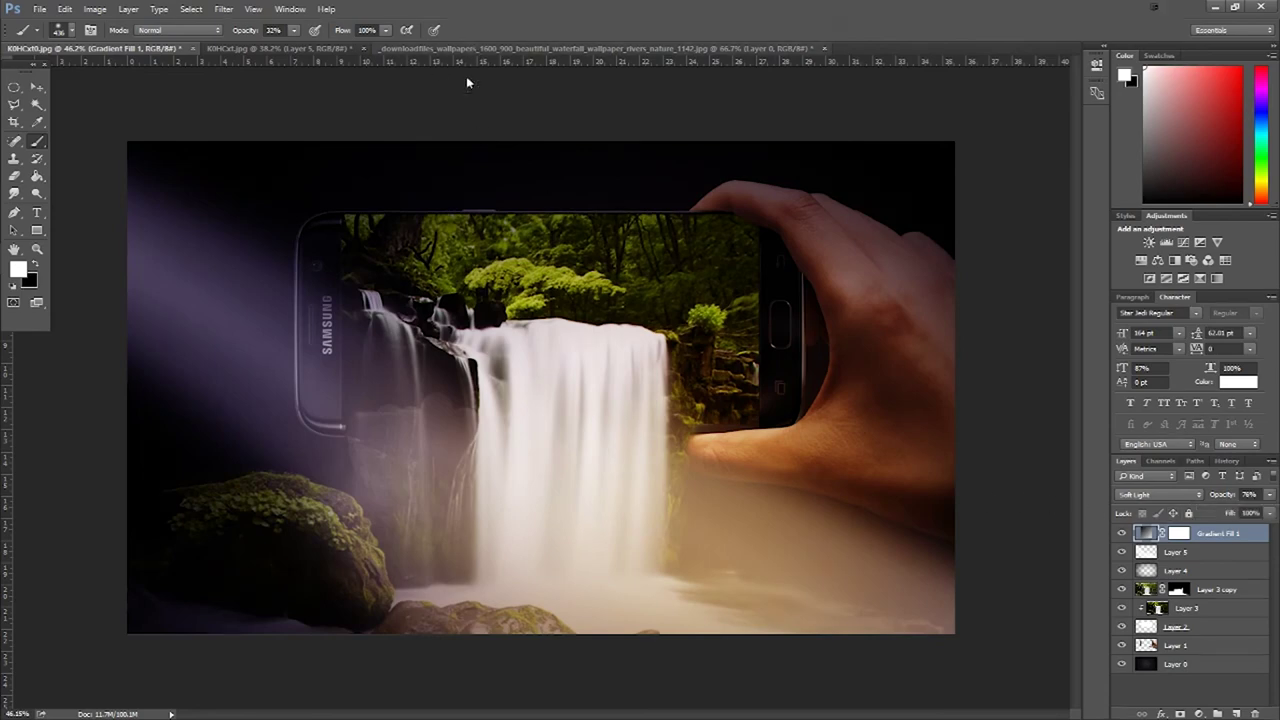
click(466, 48)
click(266, 47)
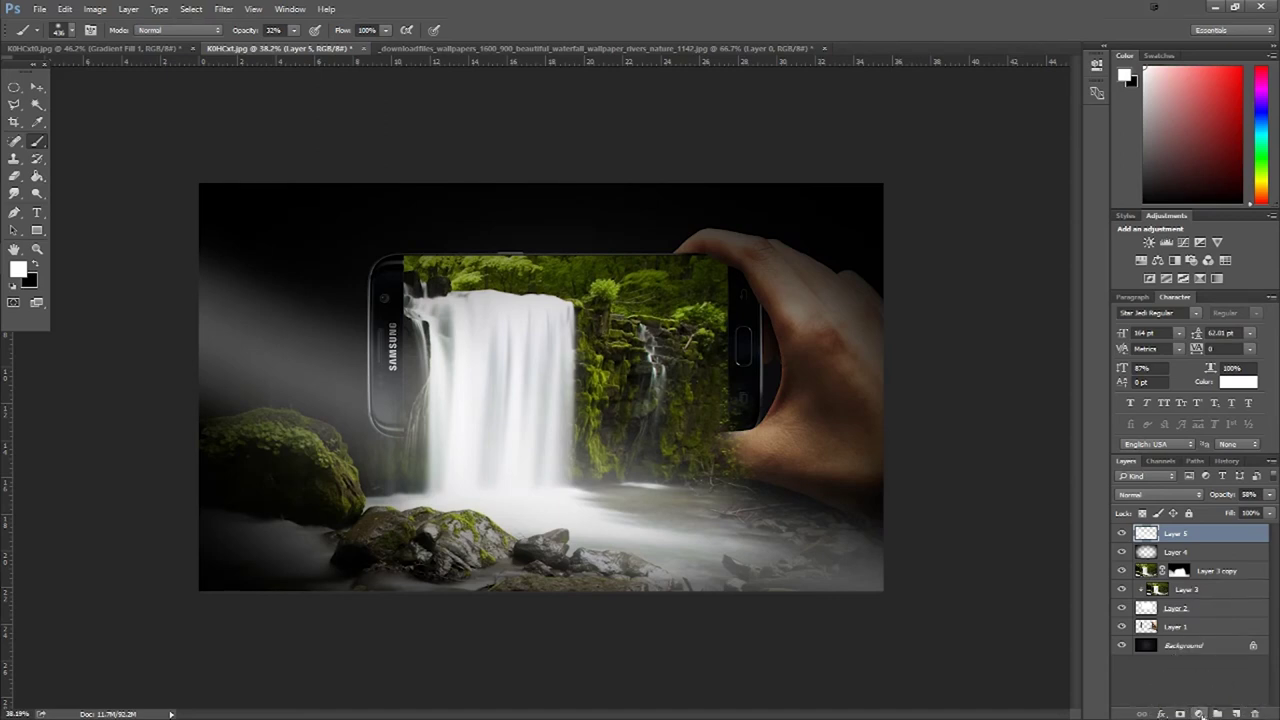
Step: Add a Gradient Fill layer using the Violet, Orange preset over the K0HCxt.jpg canvas
click(1199, 713)
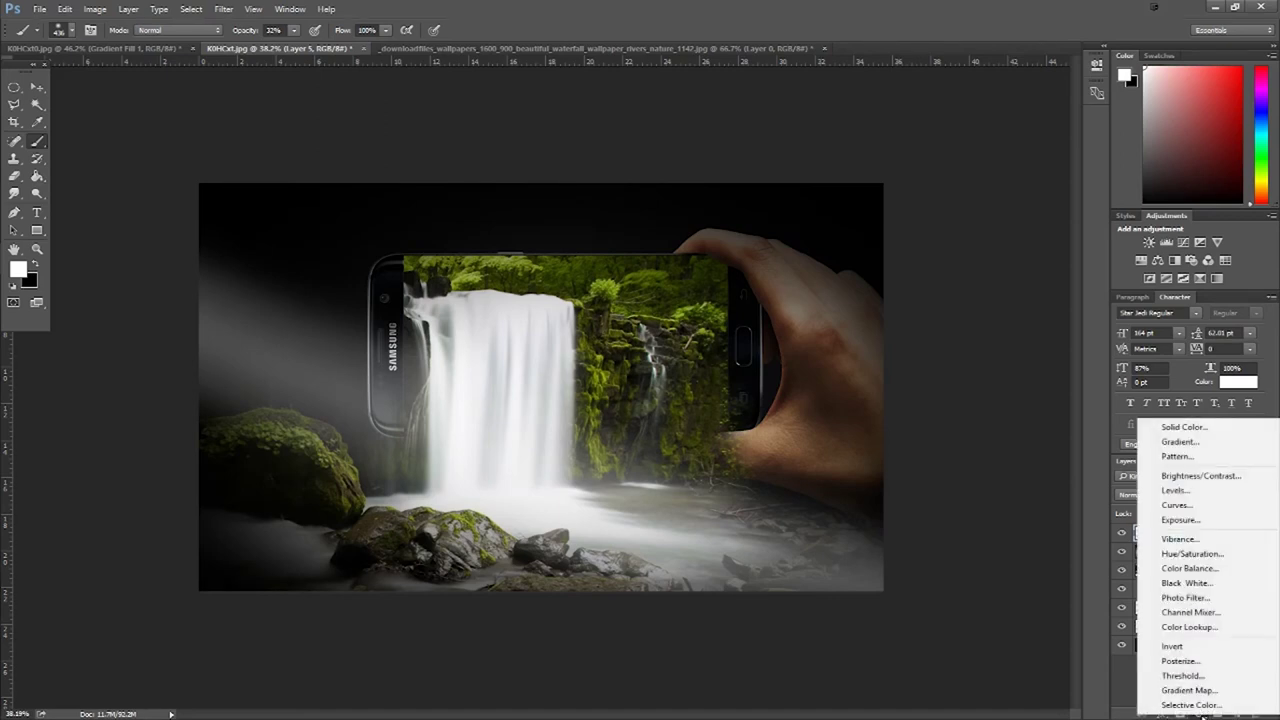
click(1172, 445)
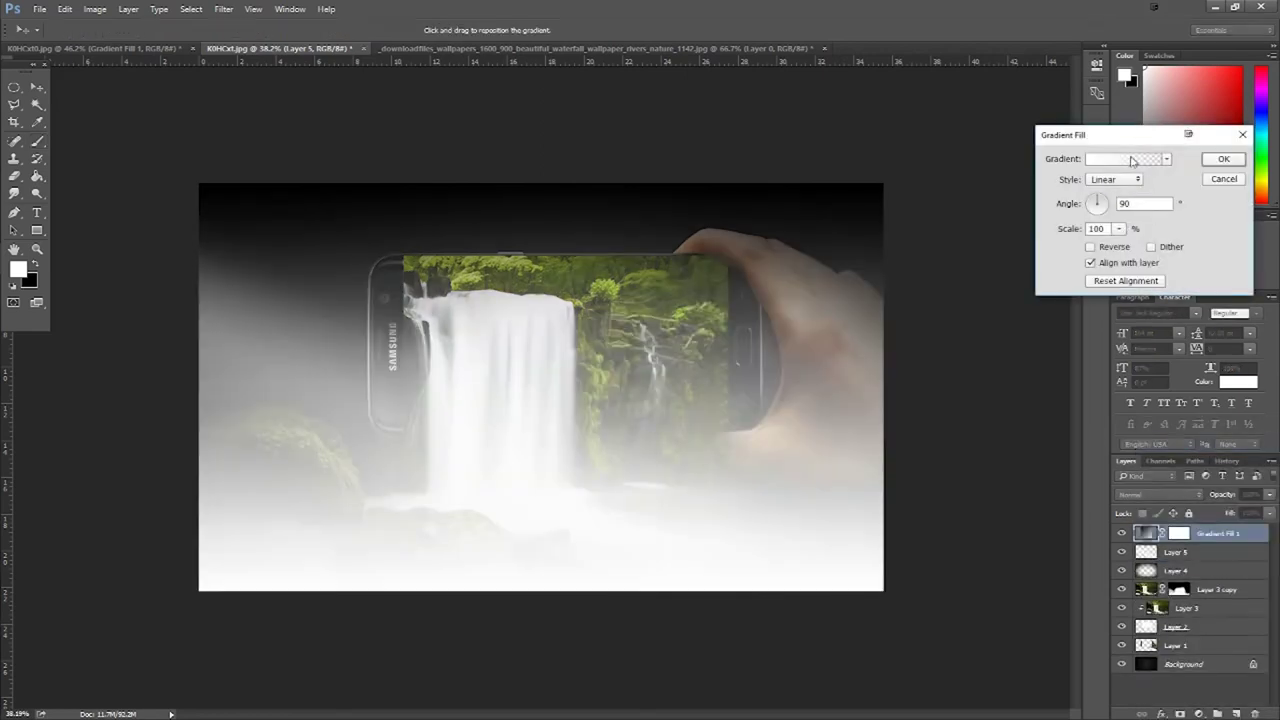
click(1133, 162)
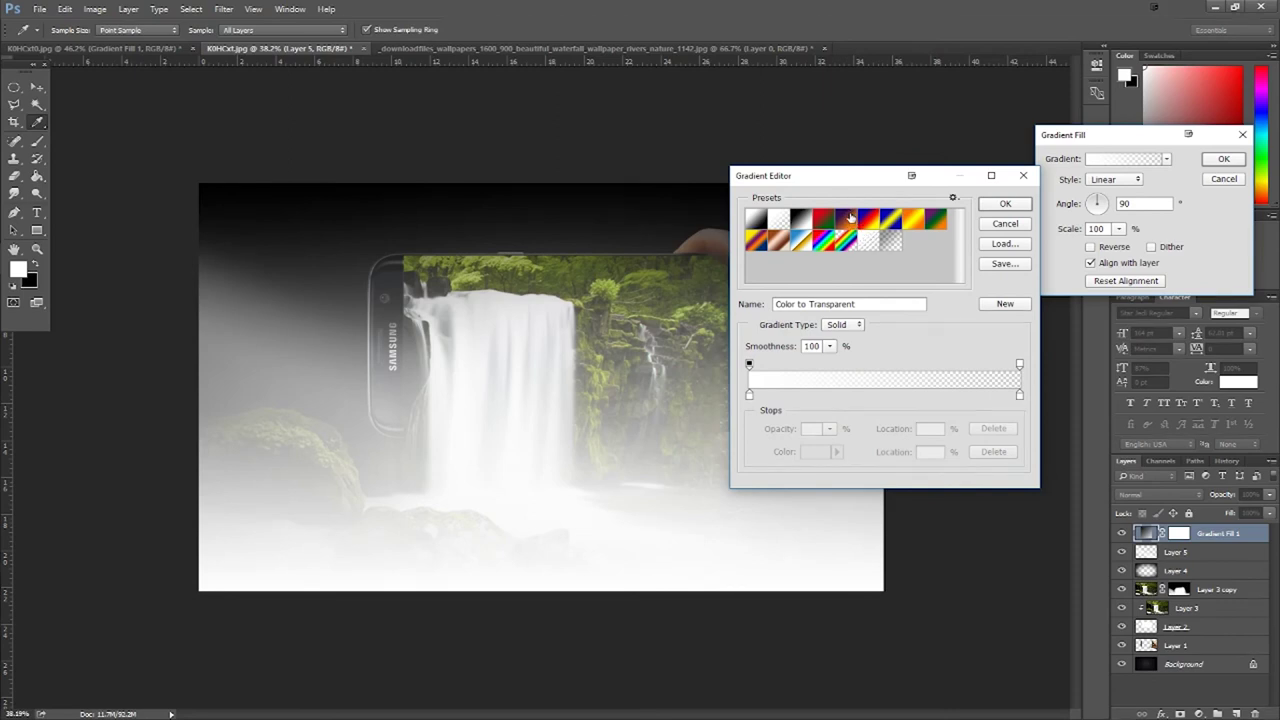
click(846, 218)
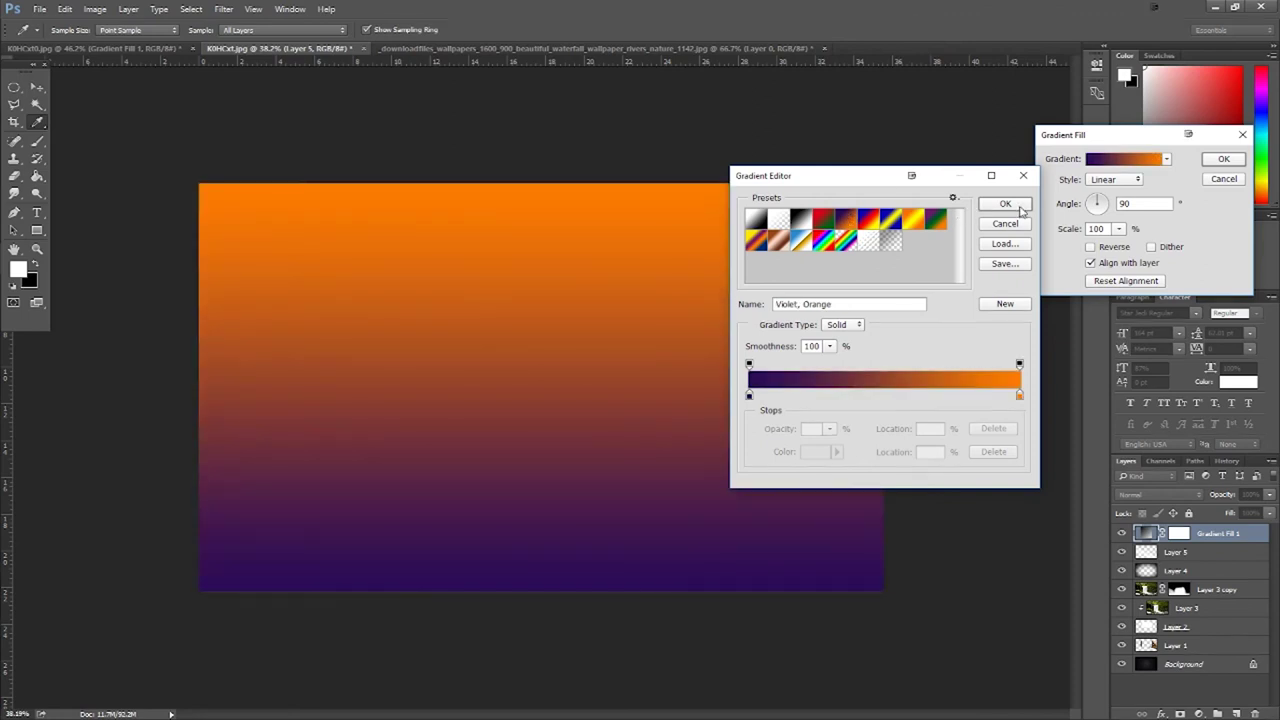
click(1008, 205)
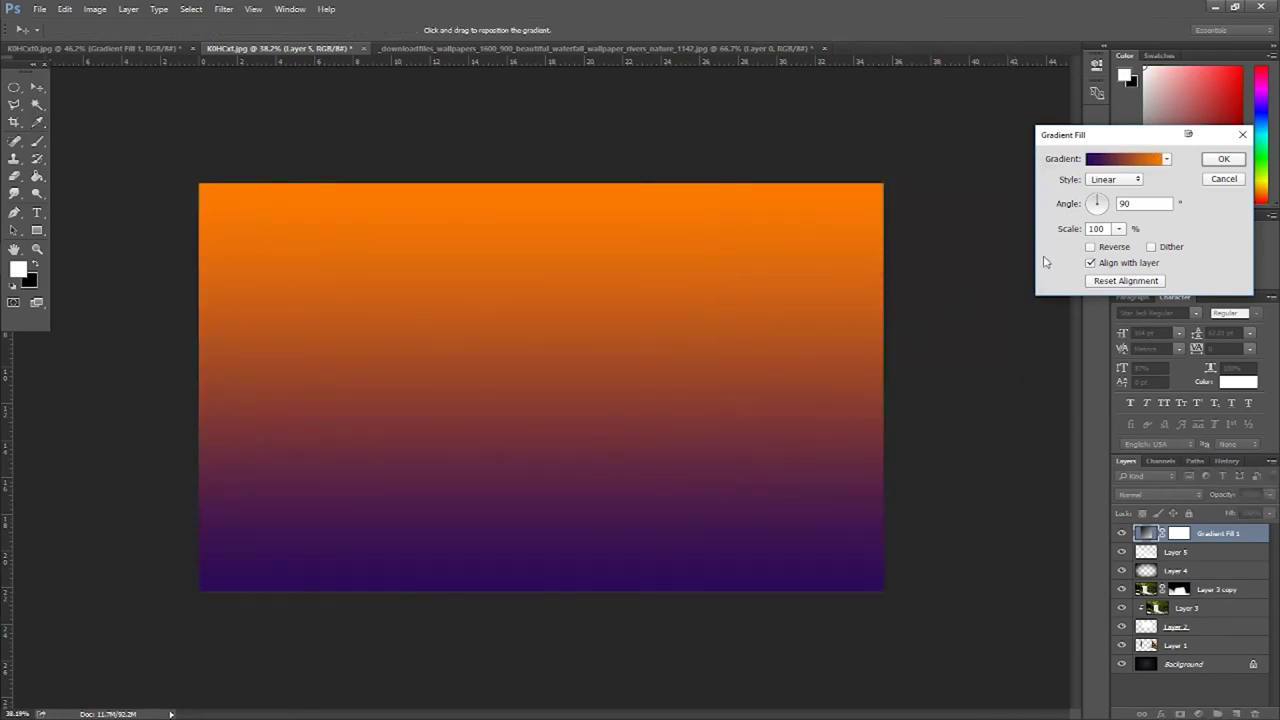
click(1125, 181)
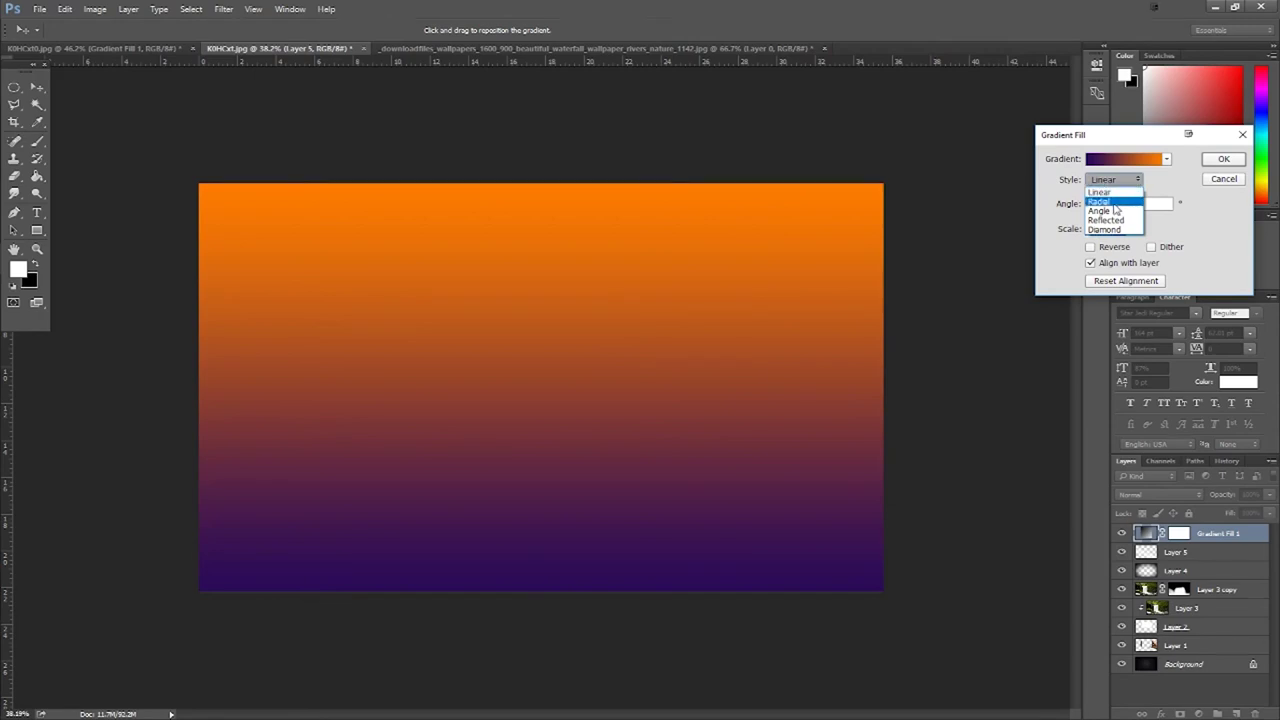
Step: Try the Angle, Reflected and Diamond gradient styles before settling on Radial
click(1119, 202)
click(1119, 186)
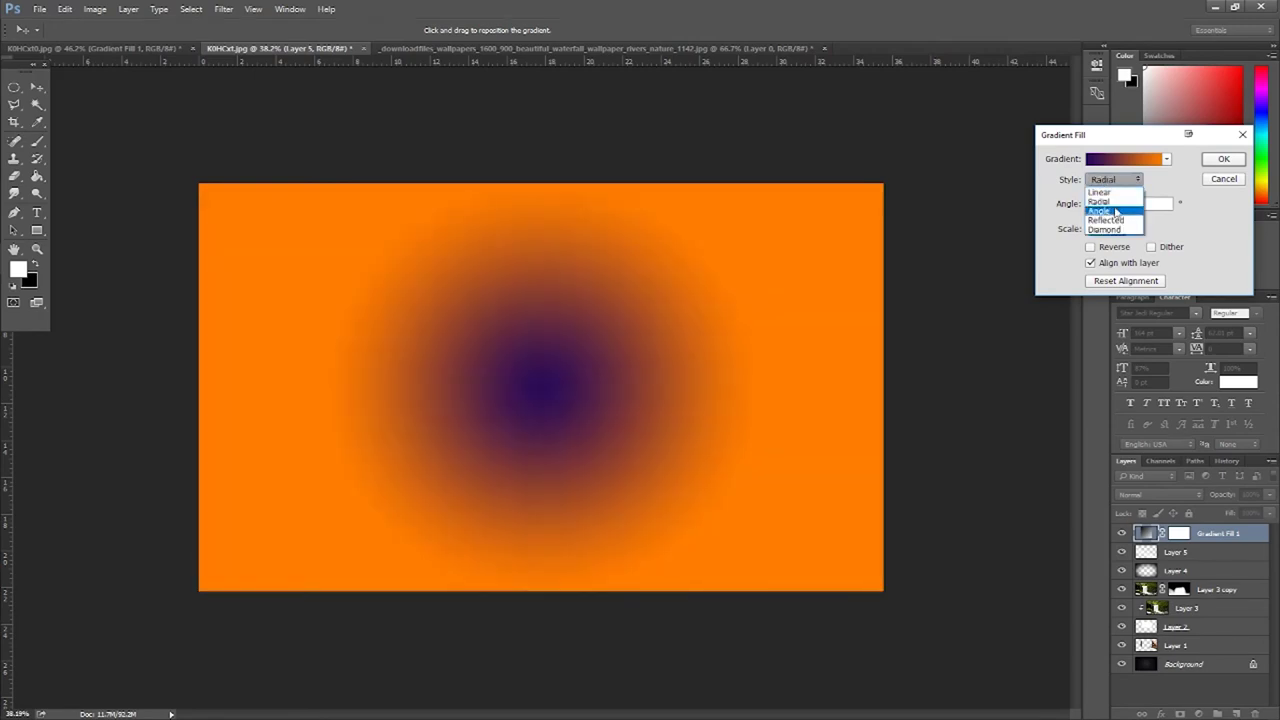
click(1116, 204)
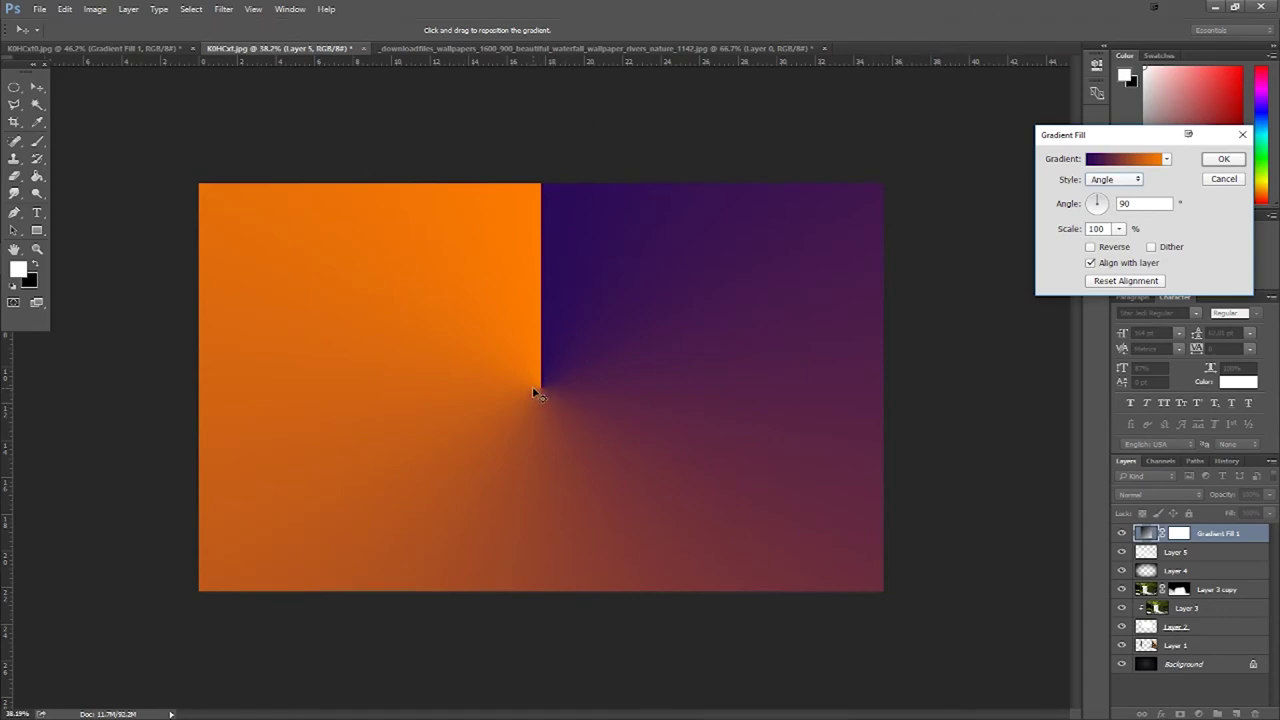
click(1121, 184)
click(1108, 219)
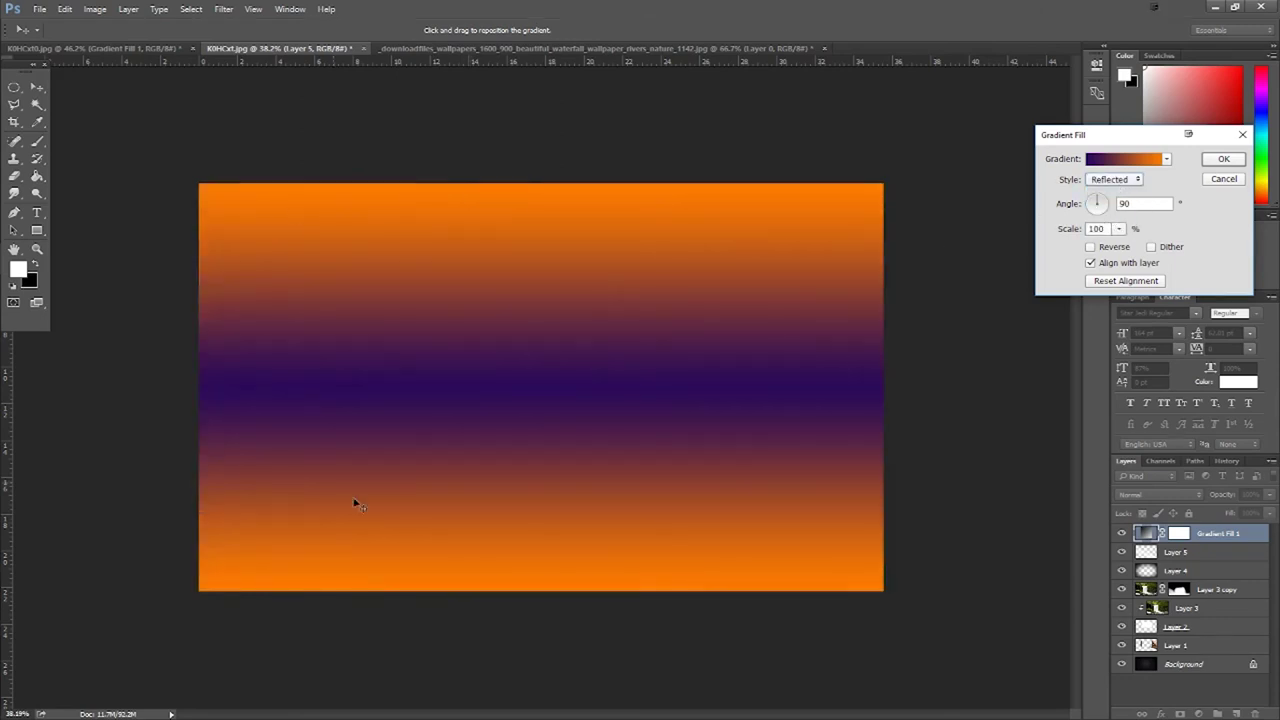
click(1115, 179)
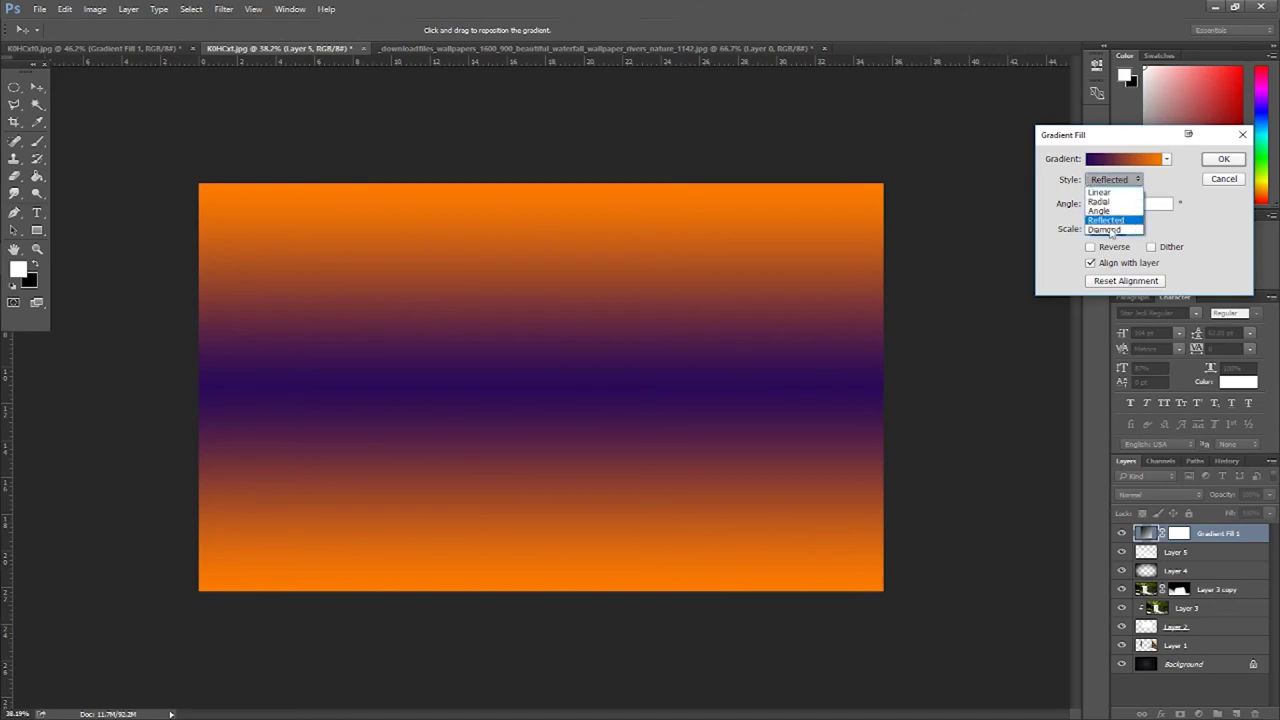
click(1106, 228)
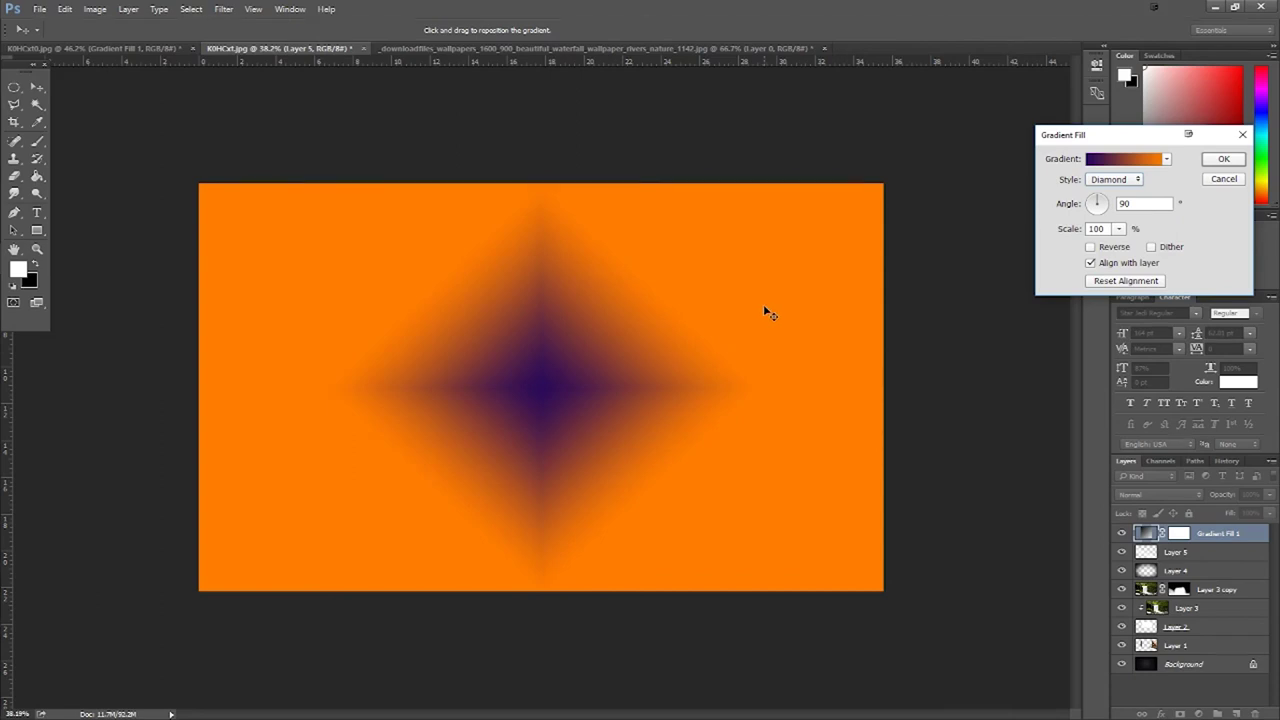
click(1121, 180)
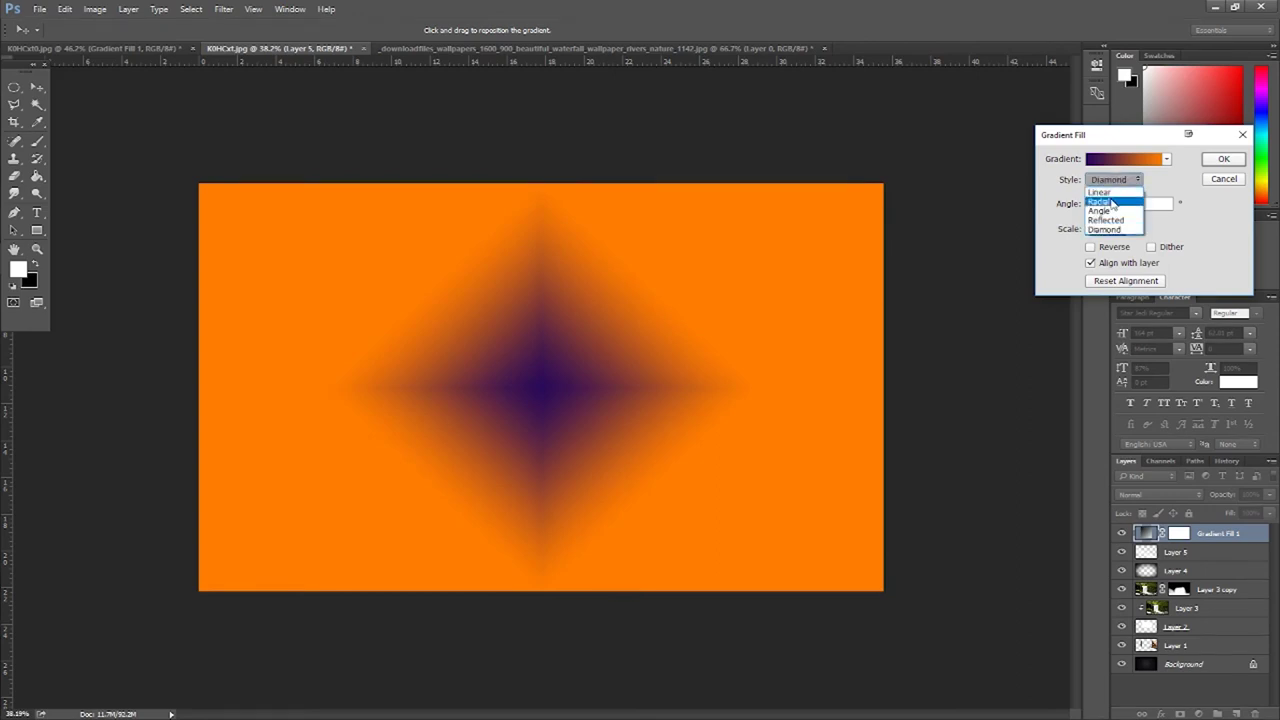
click(1113, 201)
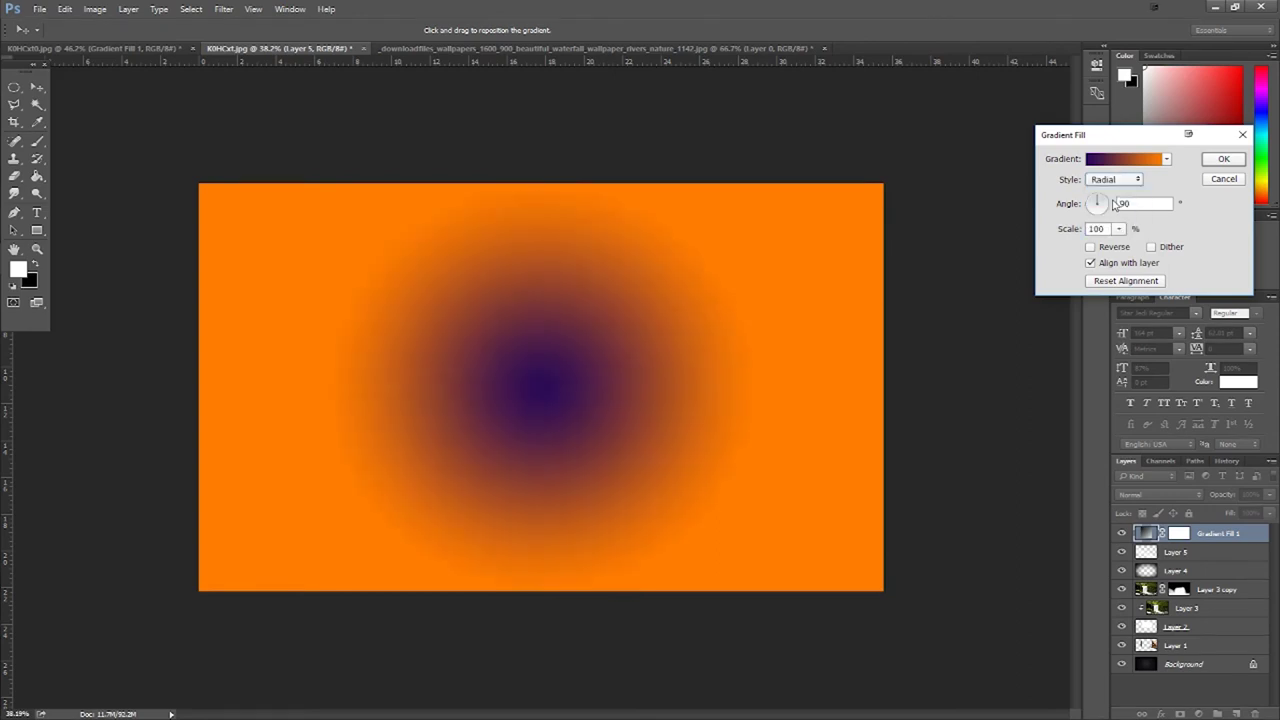
Step: Reverse the gradient, scale it to 169%, and drag the orange glow down to the bottom edge
click(1091, 247)
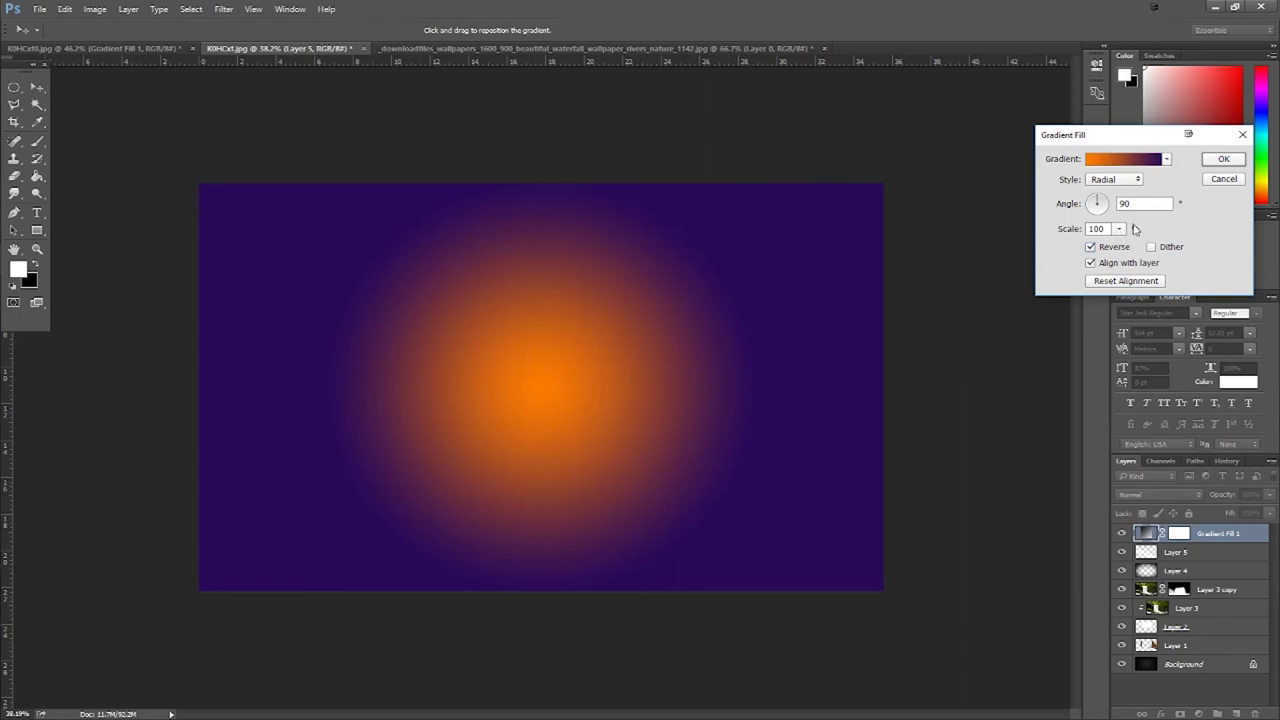
drag(1122, 233, 1125, 248)
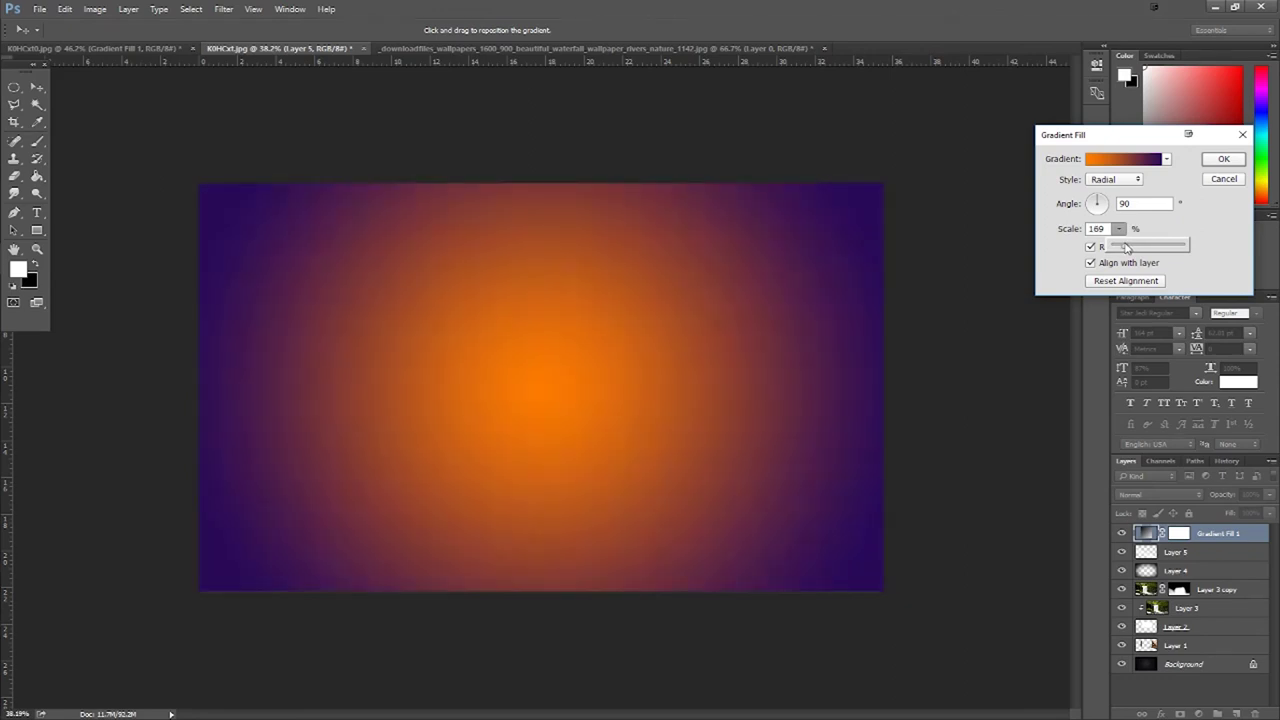
mouse_move(546, 366)
mouse_down()
mouse_move(559, 450)
mouse_move(524, 519)
mouse_move(586, 549)
mouse_move(651, 549)
mouse_move(628, 532)
mouse_up()
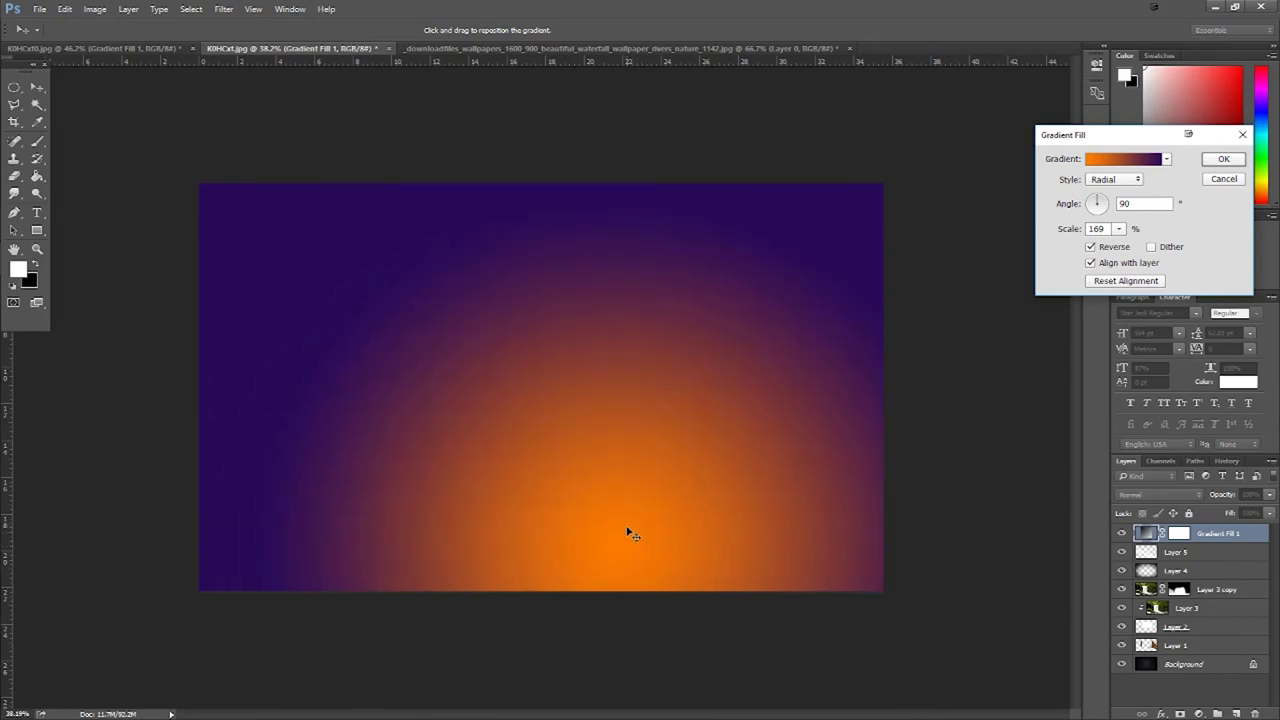
click(1224, 160)
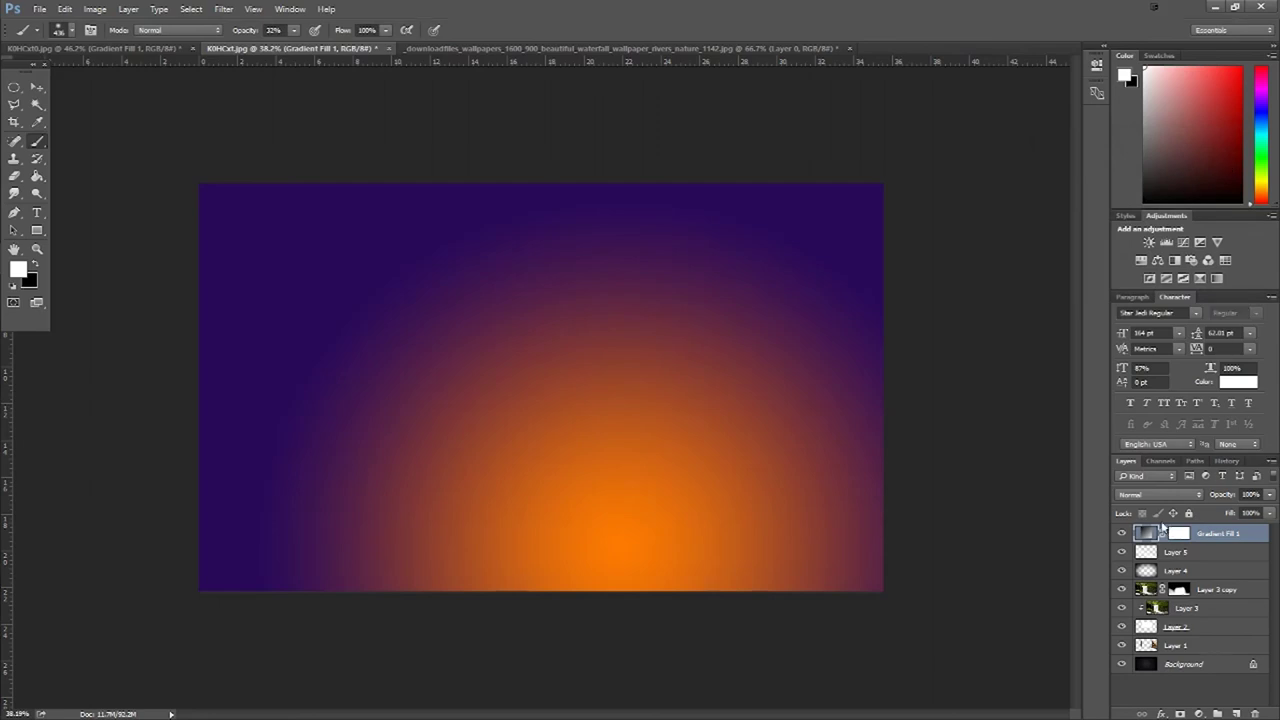
Step: Set the Gradient Fill 1 layer's blend mode to Soft Light
click(1149, 495)
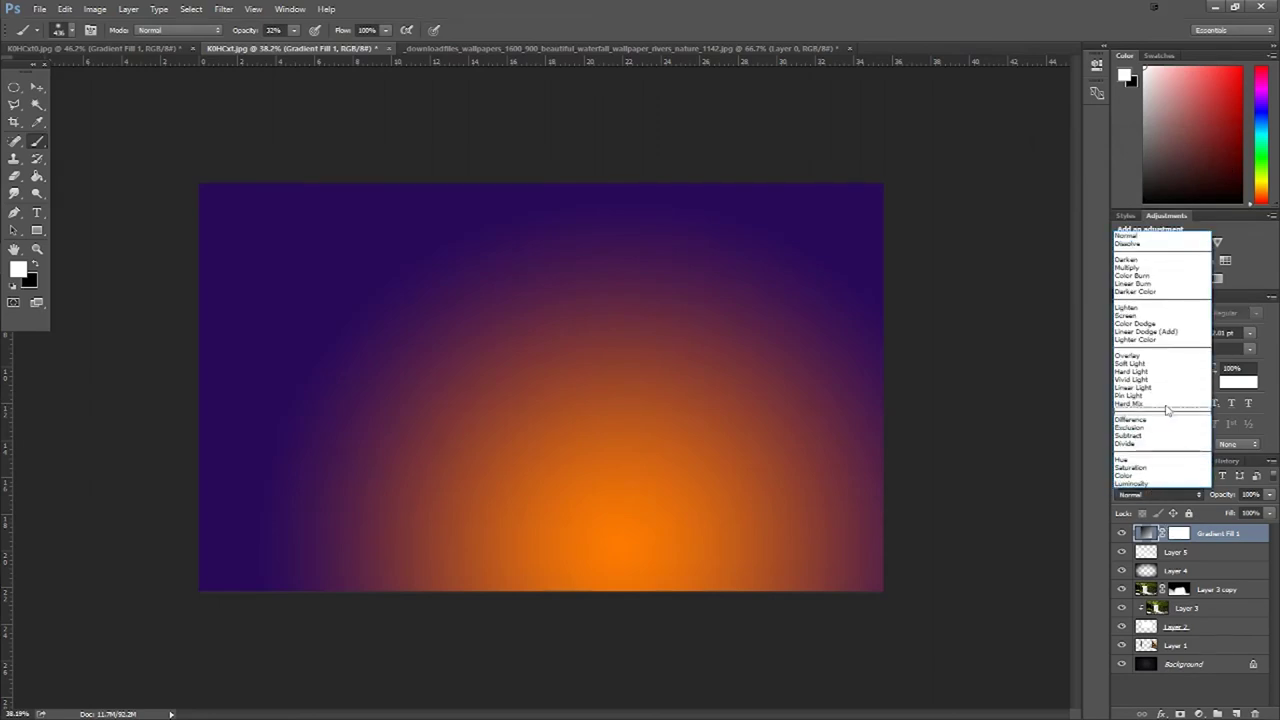
click(1154, 493)
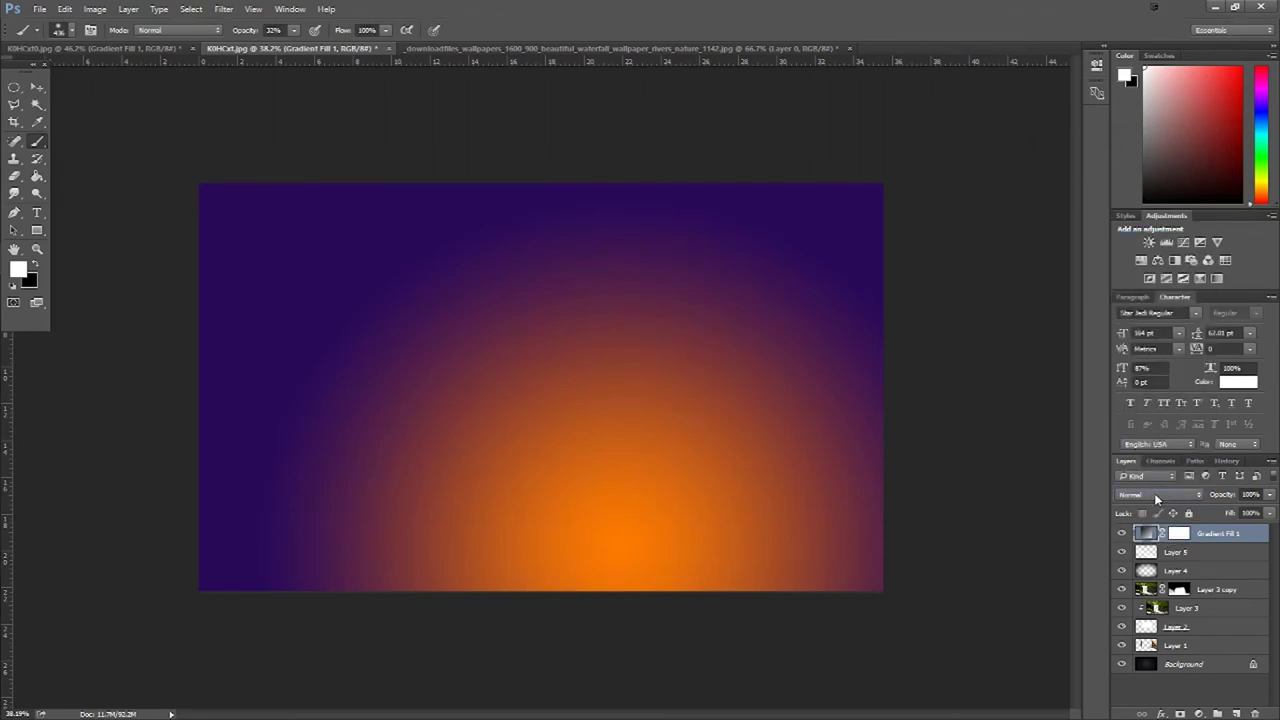
click(1137, 495)
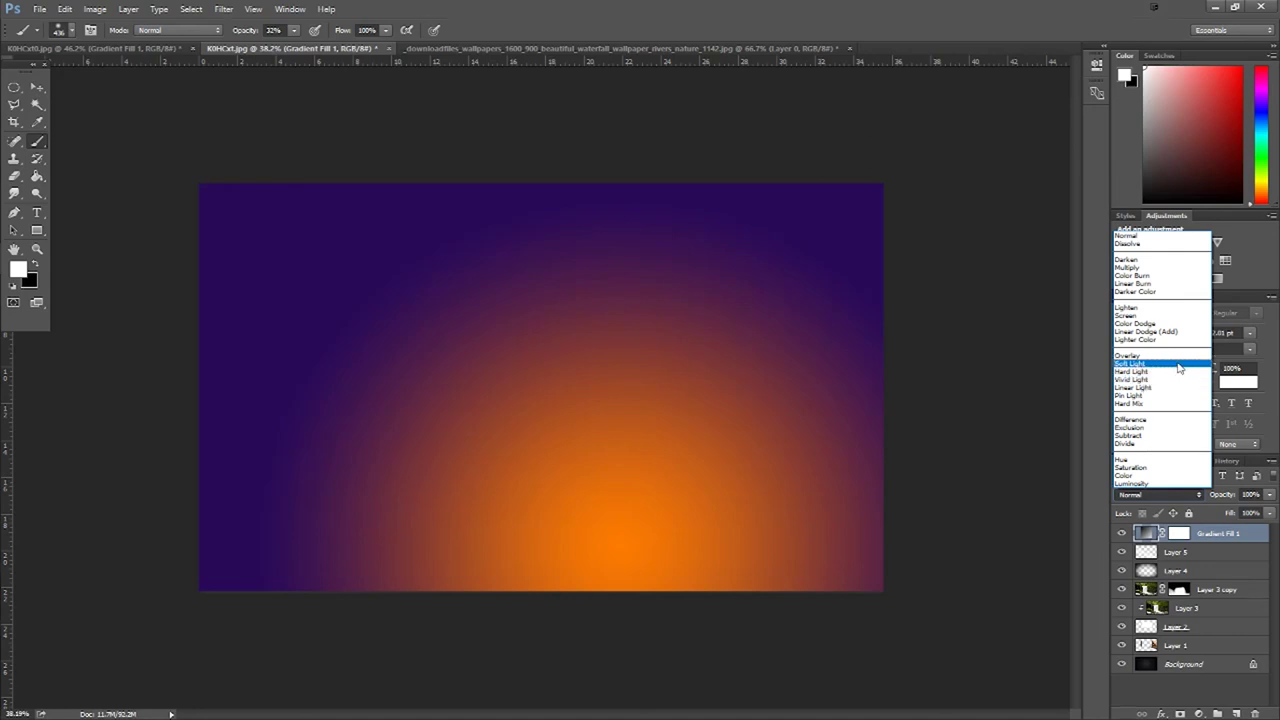
click(1155, 364)
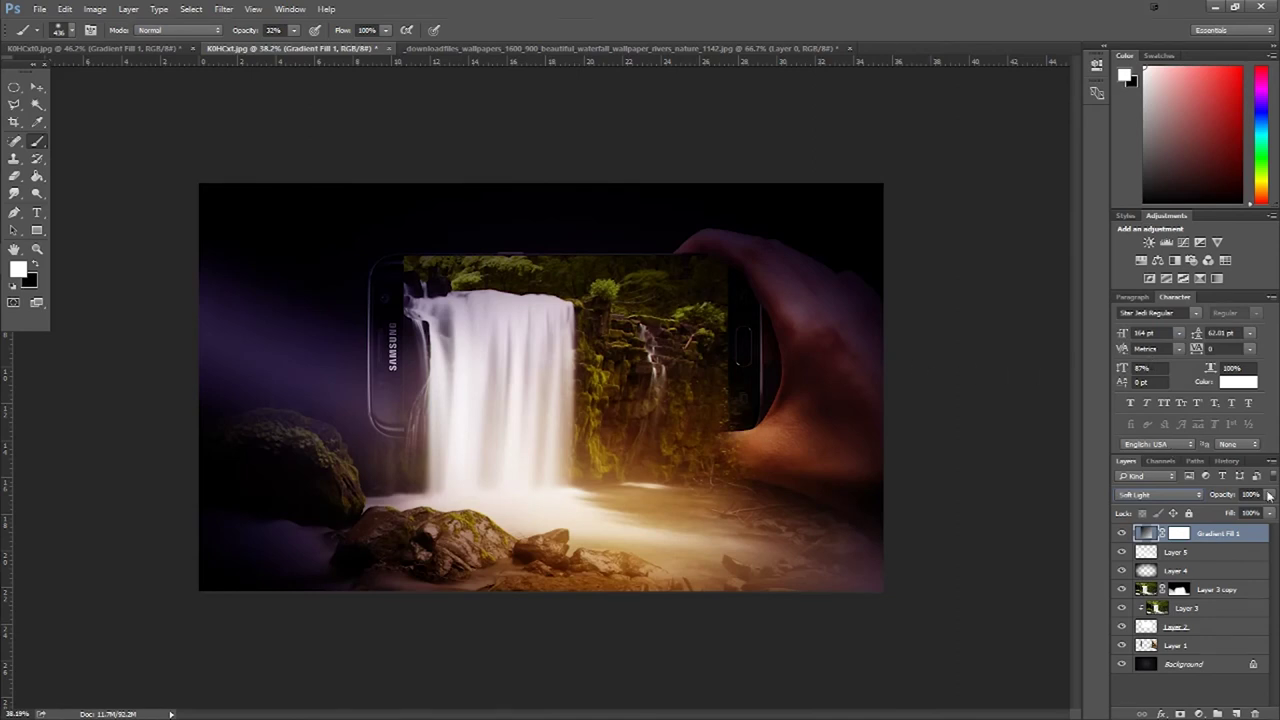
Step: Lower the gradient layer's opacity to 79% and drag the glow toward the lower right
click(1269, 494)
mouse_move(1264, 512)
mouse_down()
mouse_move(1235, 514)
mouse_move(1255, 512)
mouse_up()
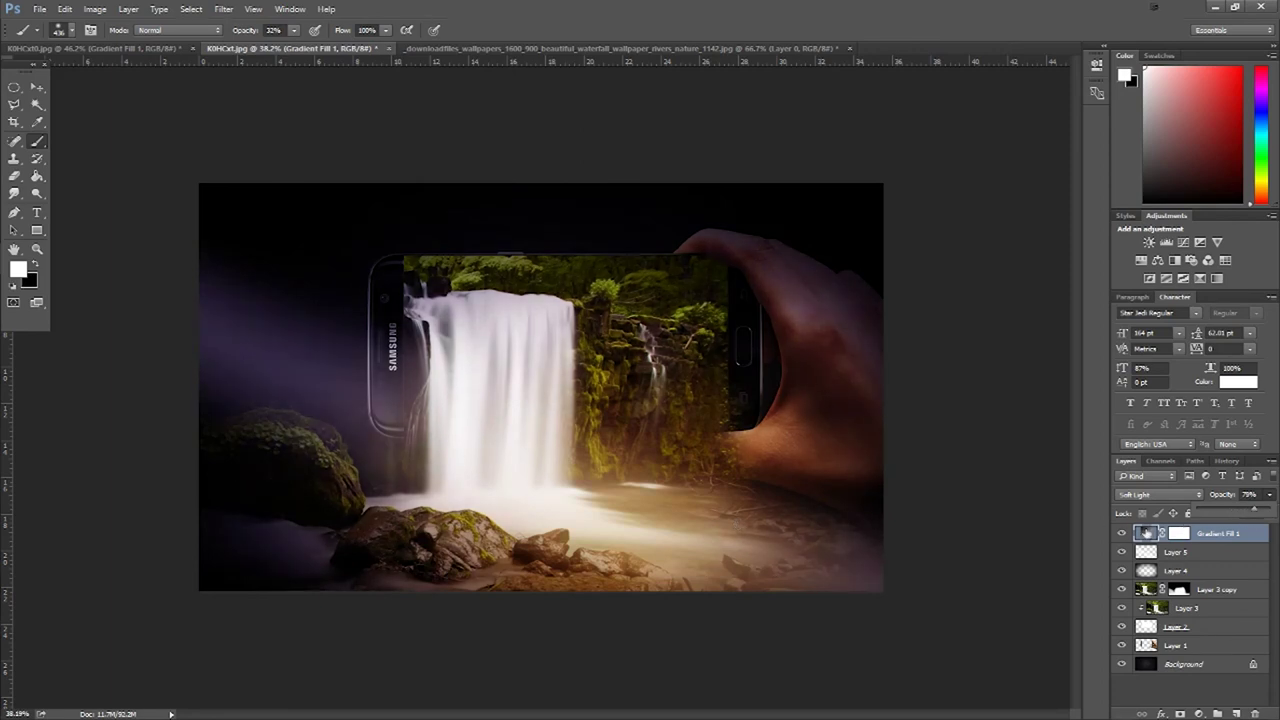
double_click(1146, 533)
mouse_move(785, 466)
mouse_down()
mouse_move(662, 509)
mouse_move(745, 546)
mouse_move(866, 549)
mouse_move(797, 503)
mouse_move(914, 586)
mouse_up()
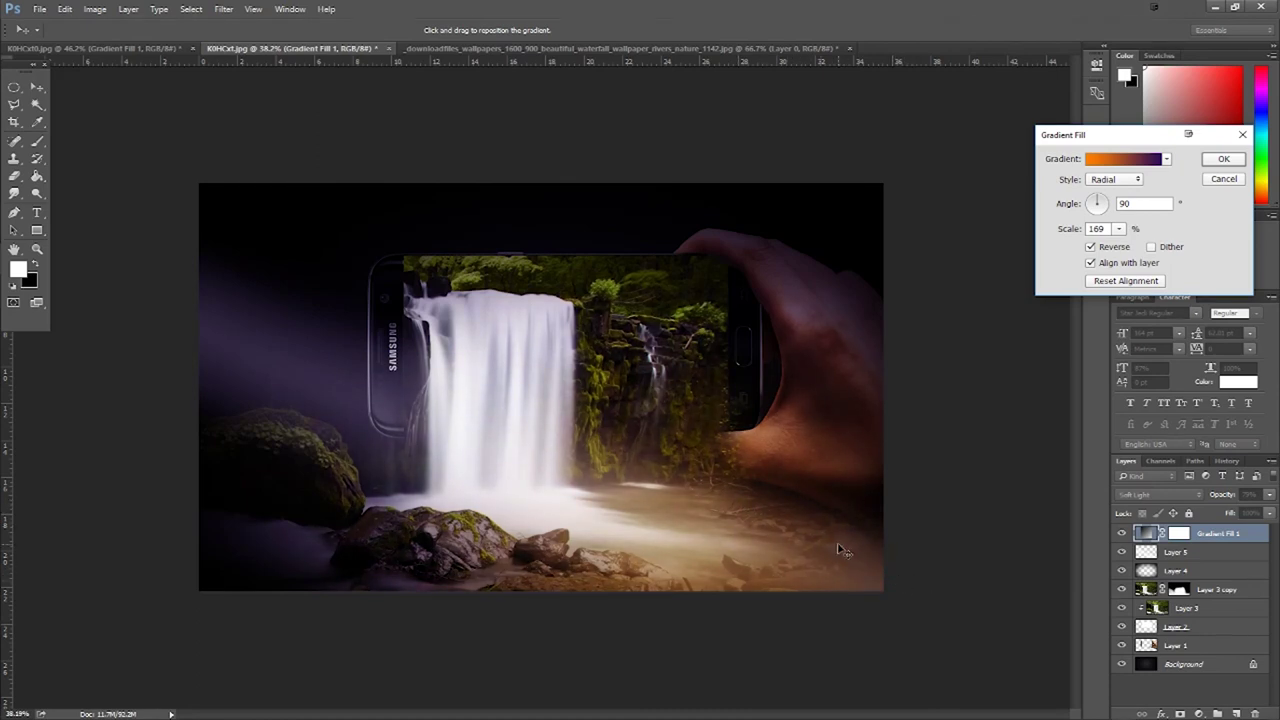
Step: Confirm the Gradient Fill dialog with OK to keep the repositioned radial glow
click(1223, 160)
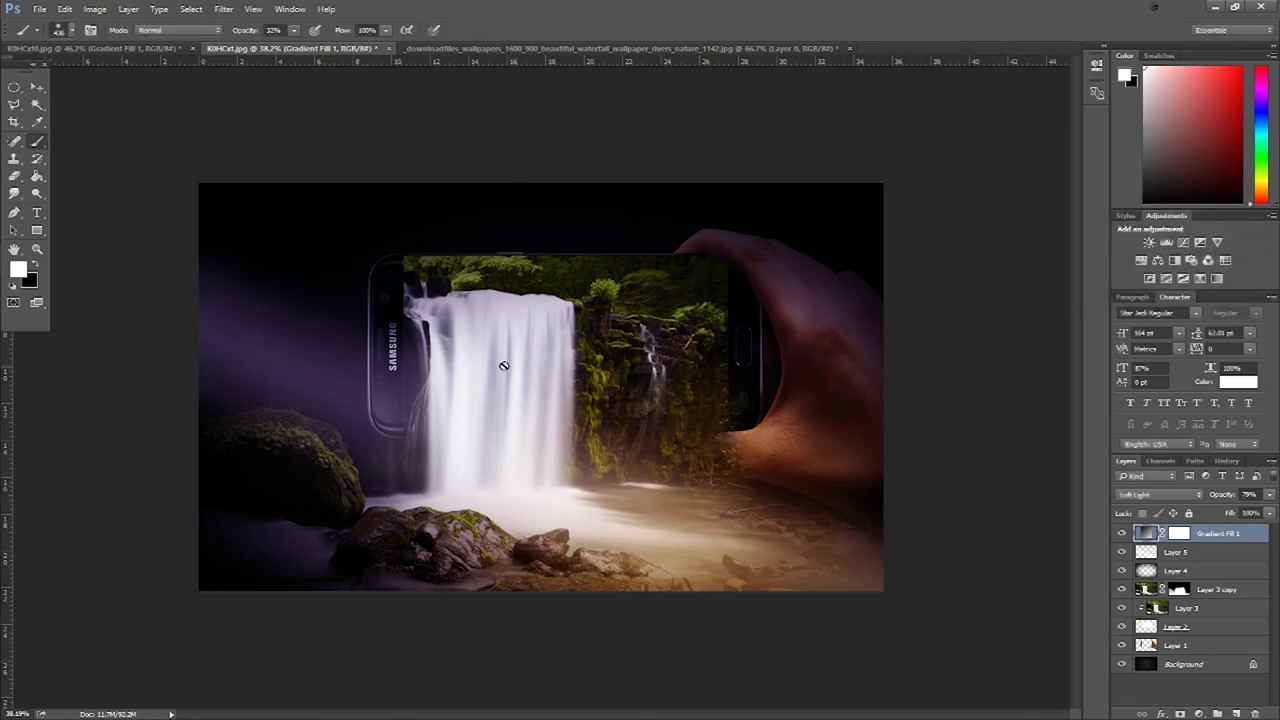